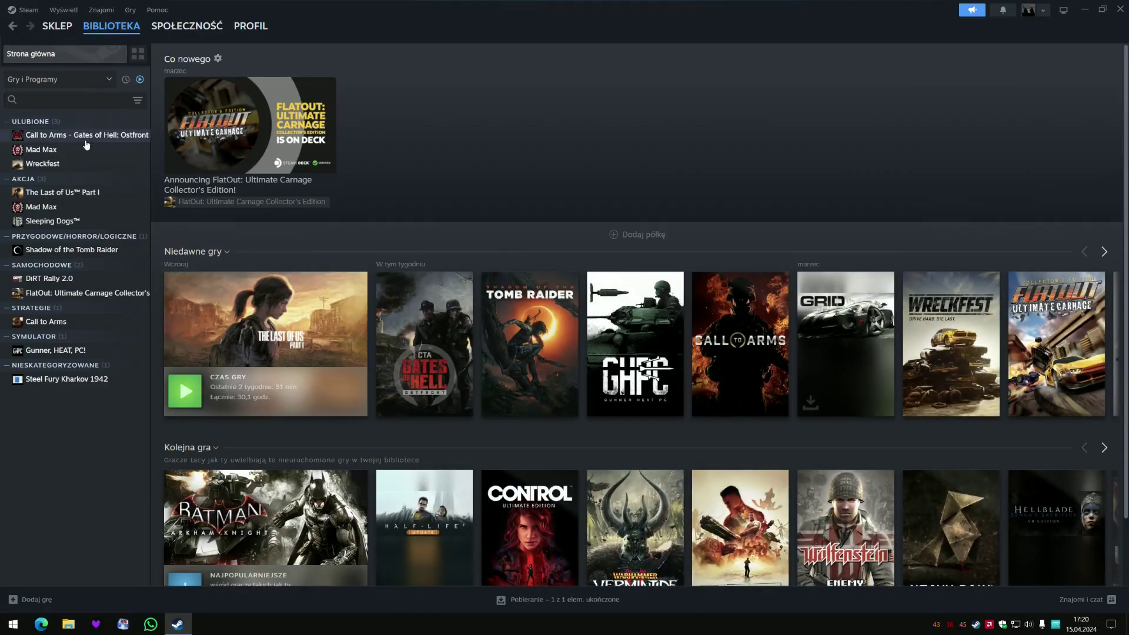
Search the Gates of Hell Steam Workshop for 'mod manager'.
{"action": "left_click", "coordinate": [82, 136]}
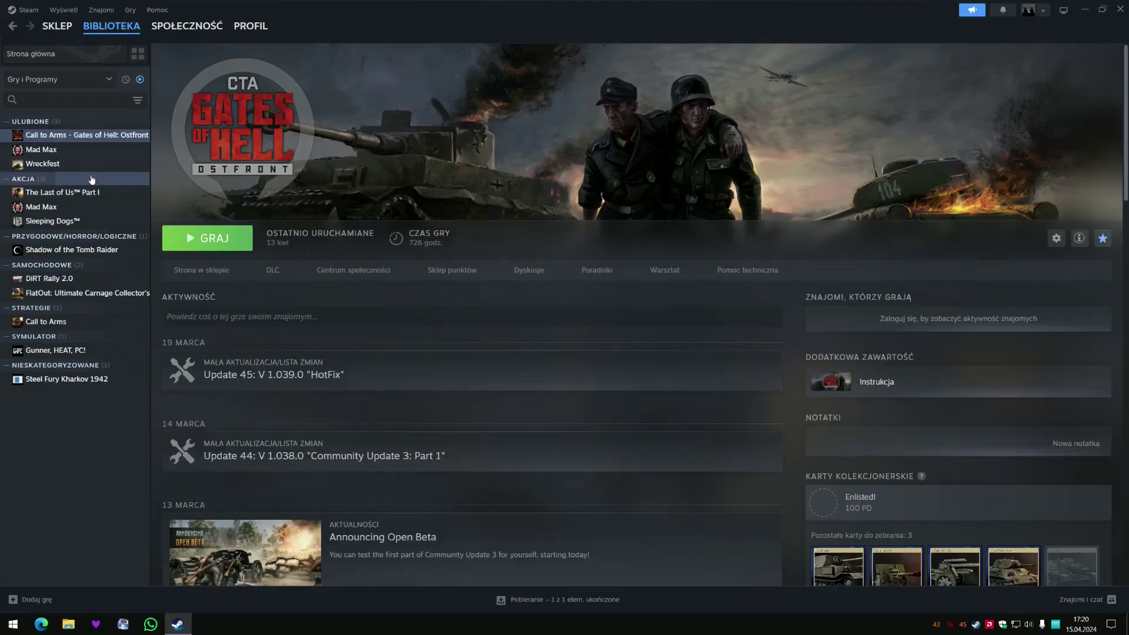
{"action": "left_click", "coordinate": [662, 271]}
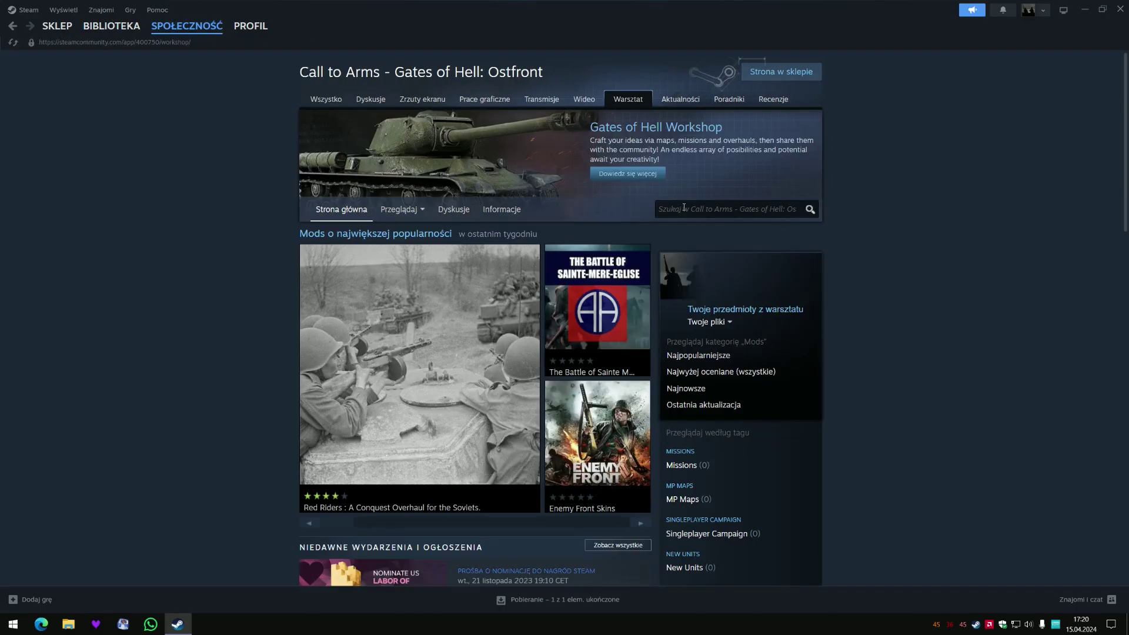
{"action": "left_click", "coordinate": [683, 206]}
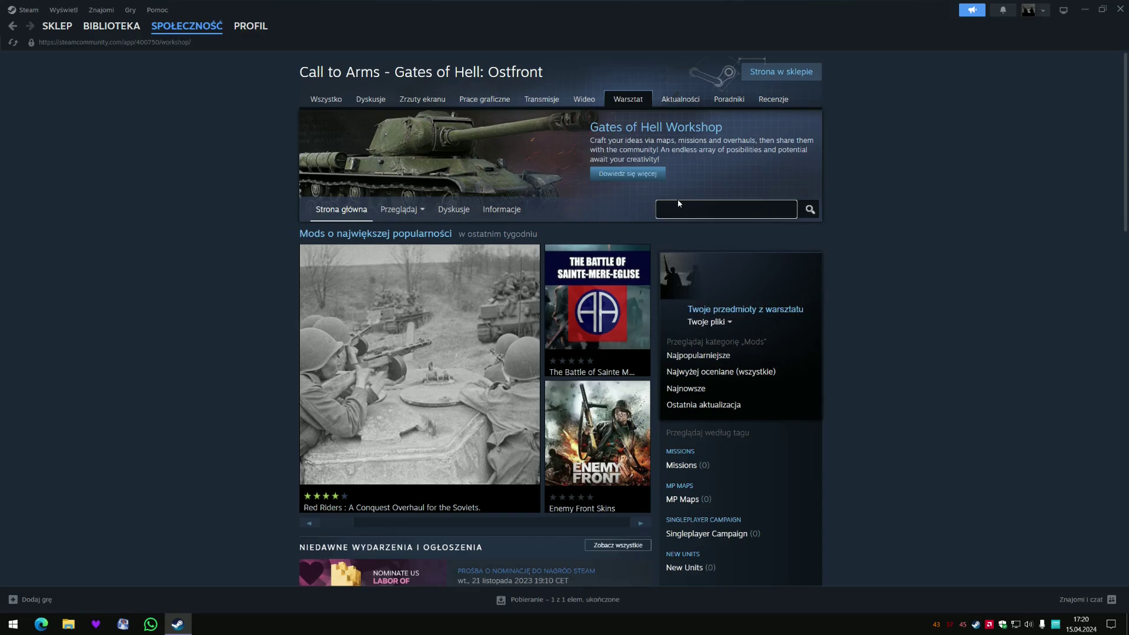
{"action": "type", "text": "mod manager"}
{"action": "key", "text": "Return"}
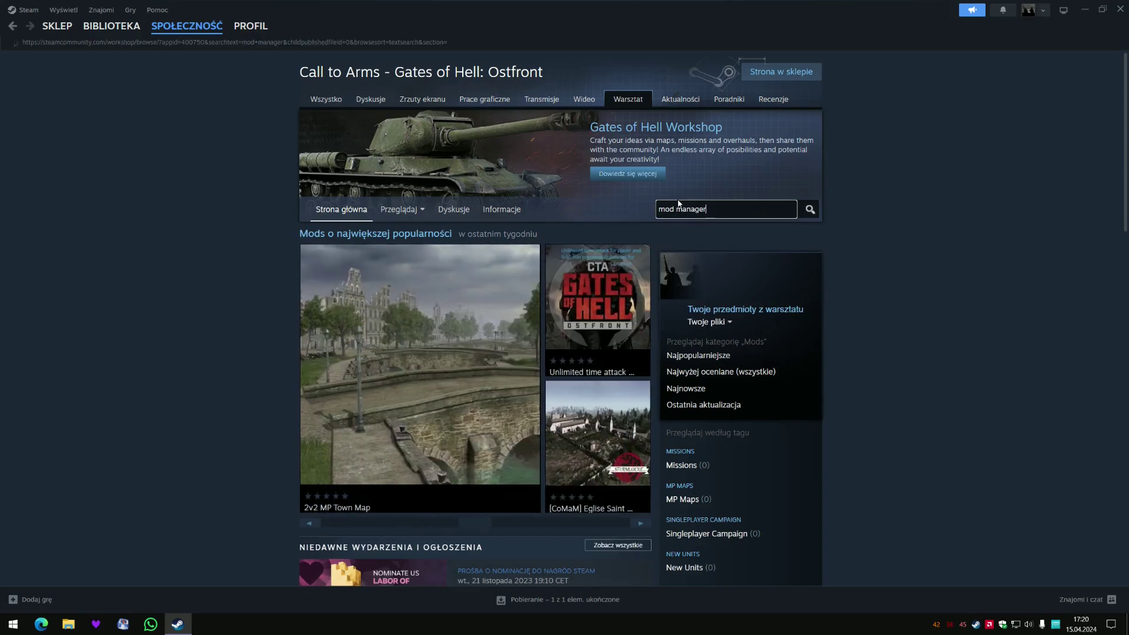
On the Mod Manager Workshop page, highlight its install path in the description, then open File Explorer.
{"action": "mouse_move", "coordinate": [333, 305]}
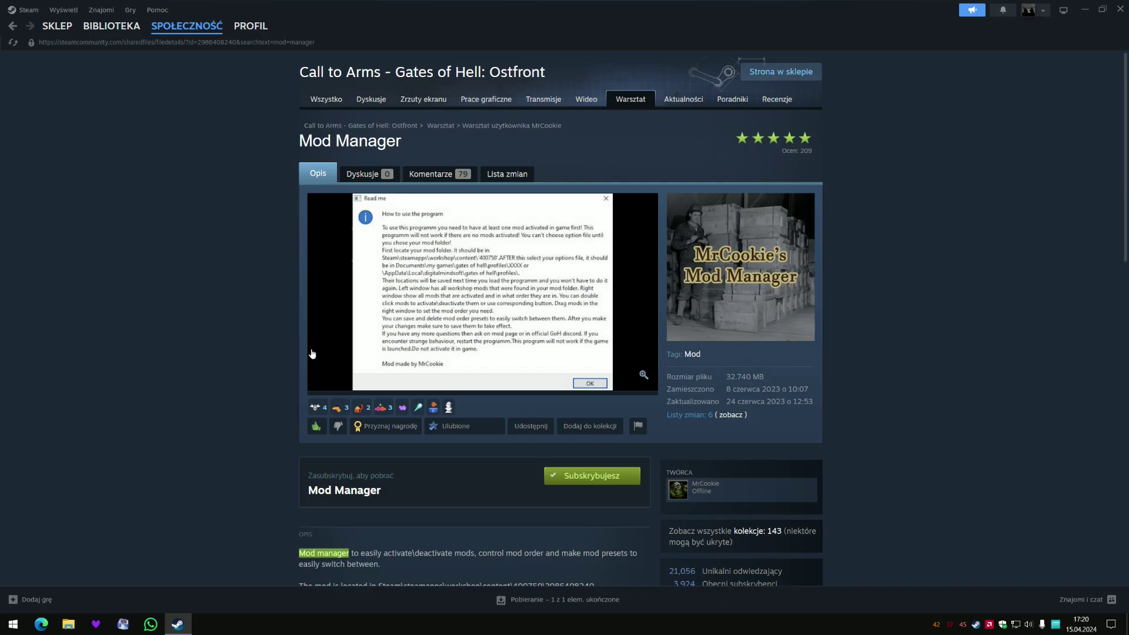
{"action": "scroll", "coordinate": [470, 492], "scroll_direction": "down", "scroll_amount": 3}
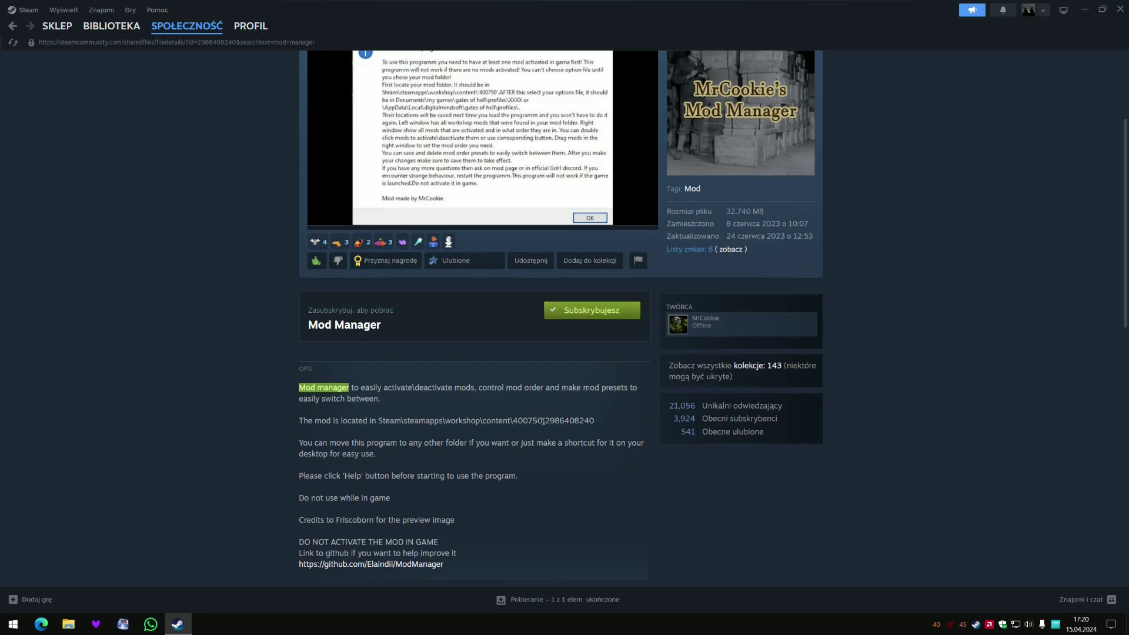
{"action": "left_click_drag", "start_coordinate": [383, 420], "coordinate": [589, 423]}
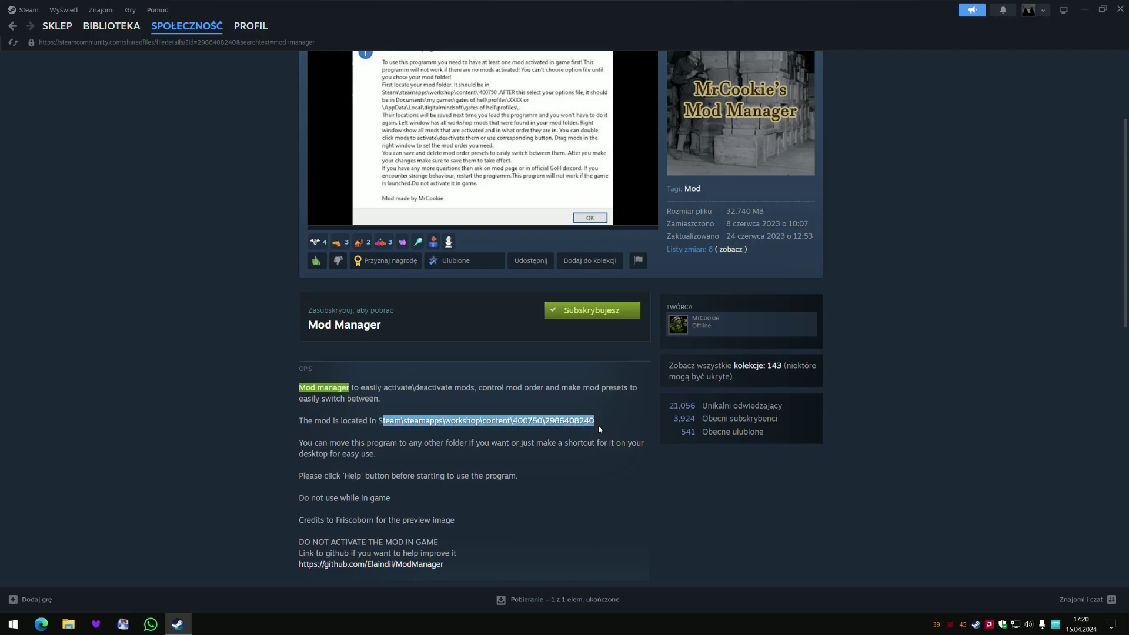
{"action": "key", "text": "super+e"}
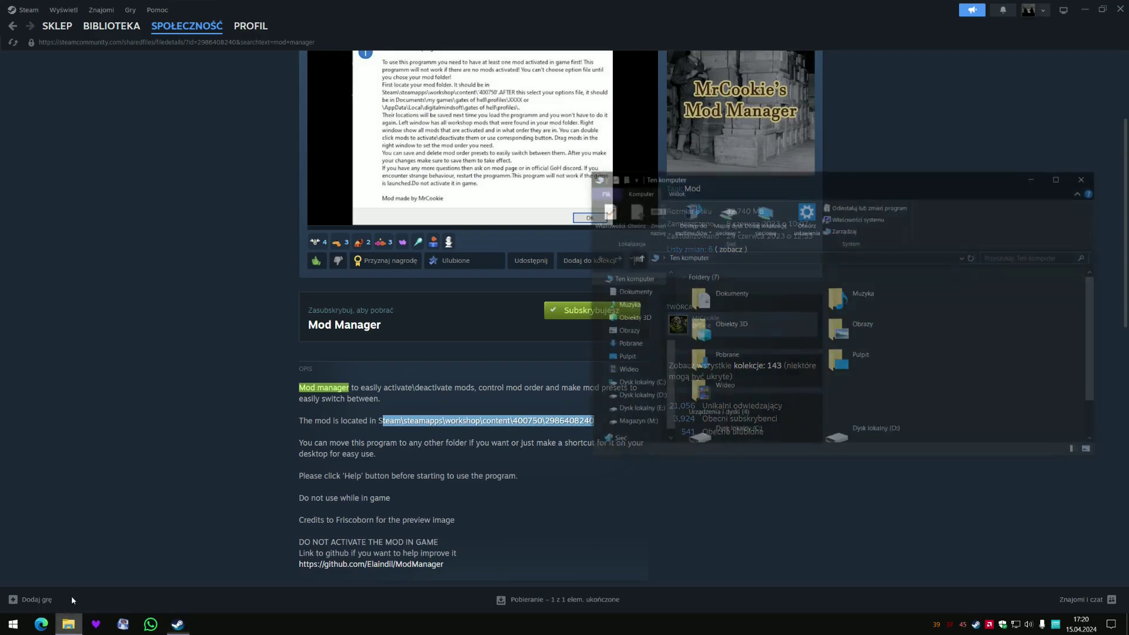
{"action": "scroll", "coordinate": [965, 359], "scroll_direction": "down", "scroll_amount": 1}
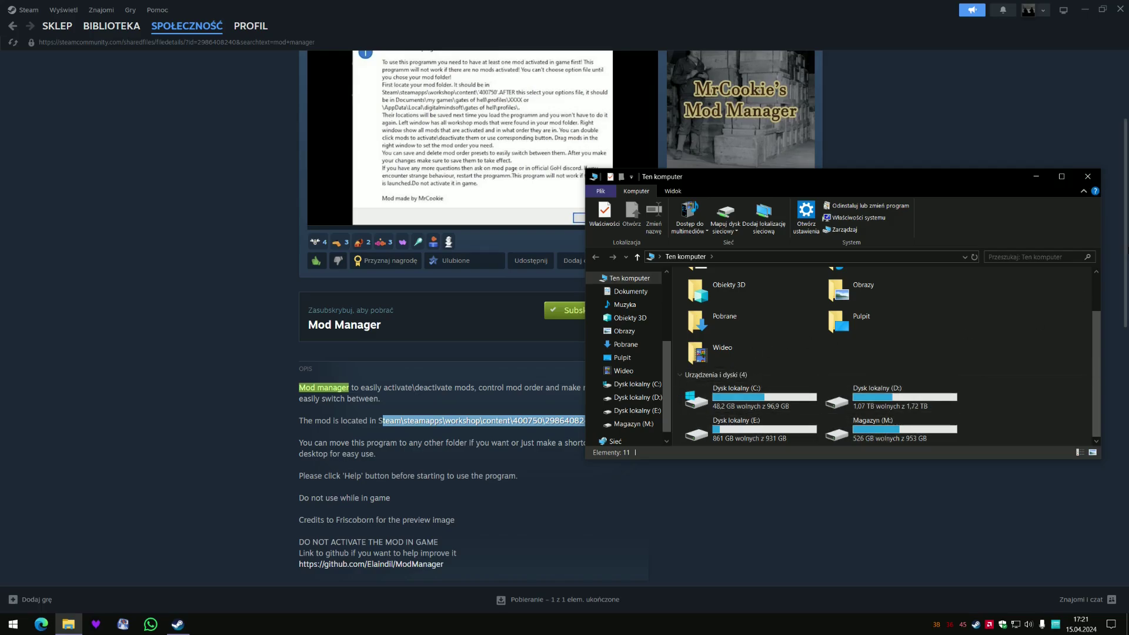
Open the Gates of Hell local files via Zarządzaj > Przeglądaj pliki lokalne.
{"action": "left_click", "coordinate": [1087, 176]}
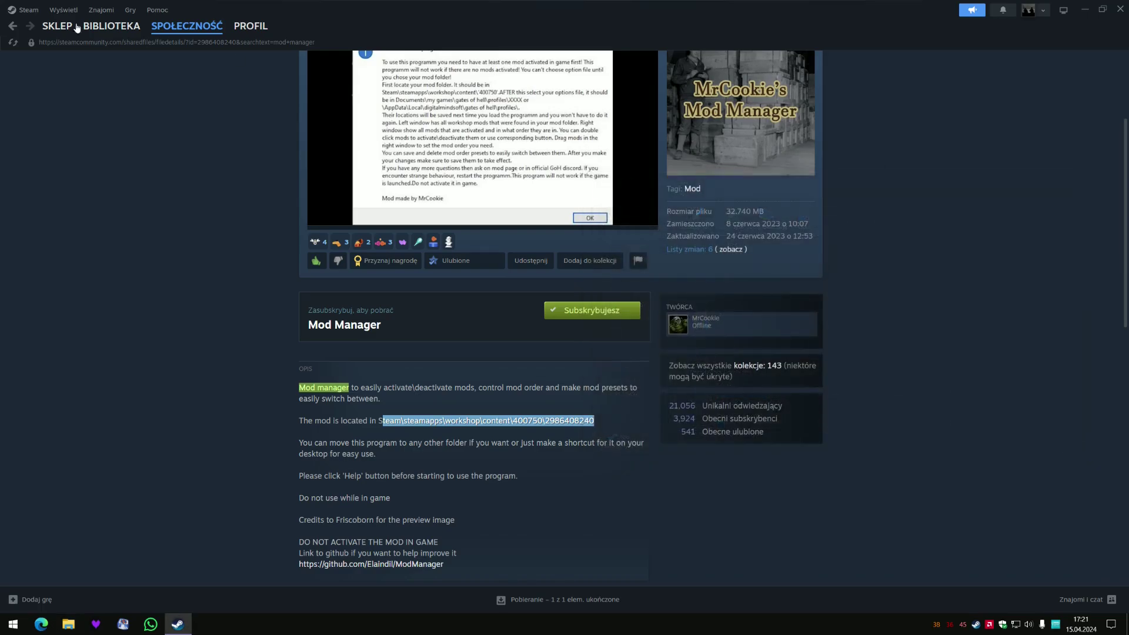
{"action": "left_click", "coordinate": [112, 30]}
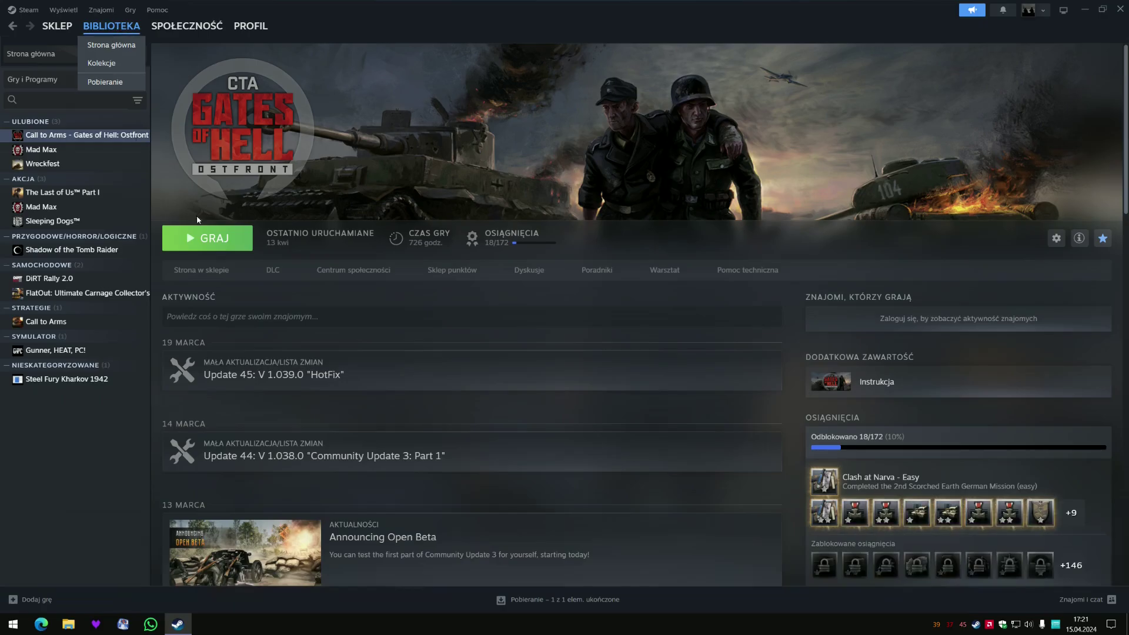
{"action": "right_click", "coordinate": [68, 140]}
{"action": "mouse_move", "coordinate": [92, 194]}
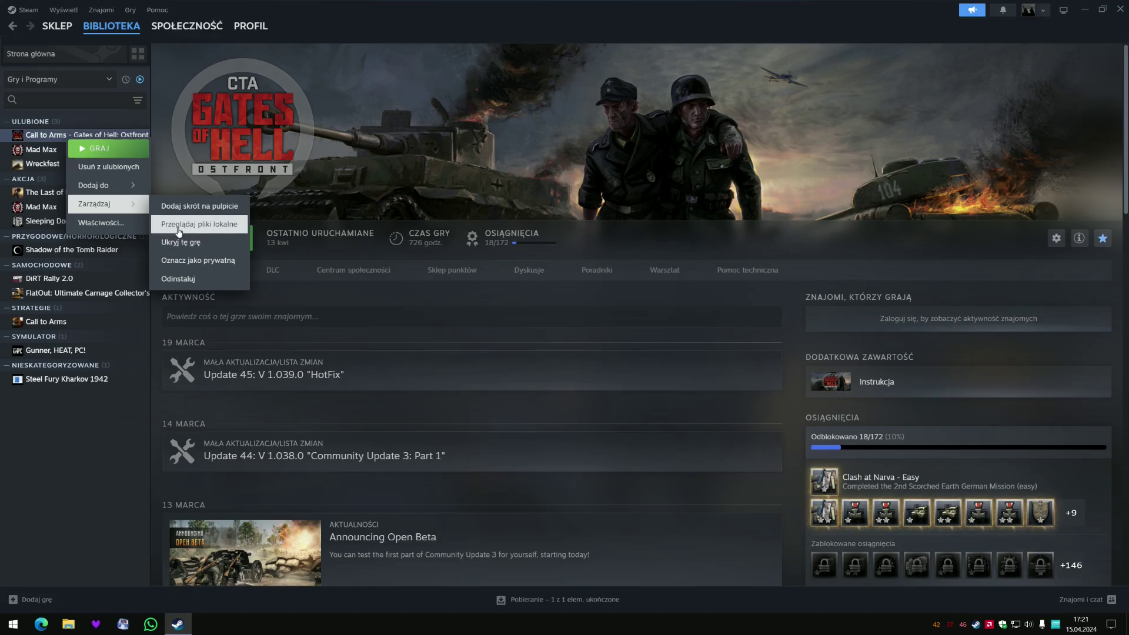
{"action": "left_click", "coordinate": [179, 227]}
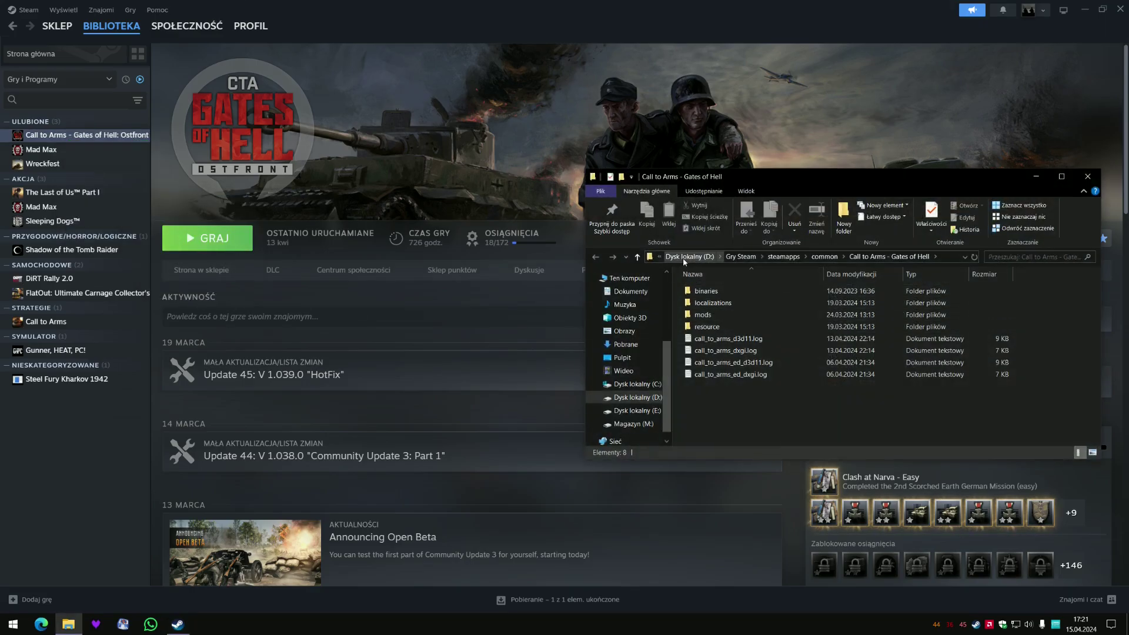
{"action": "left_click", "coordinate": [738, 260]}
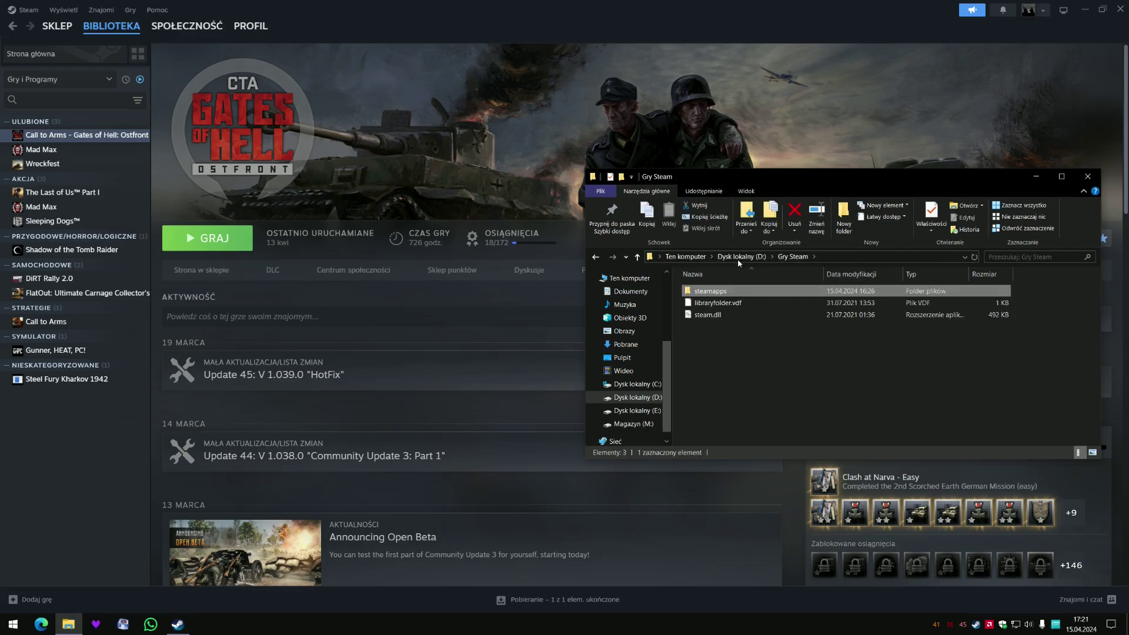
{"action": "double_click", "coordinate": [759, 292]}
{"action": "double_click", "coordinate": [732, 292]}
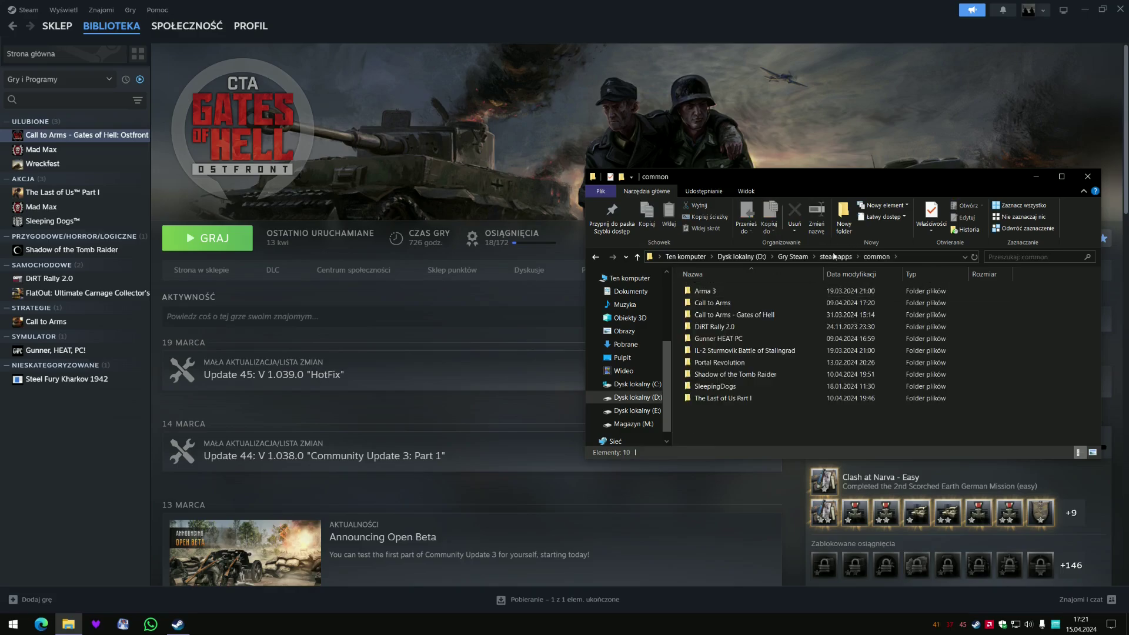
{"action": "left_click", "coordinate": [789, 259]}
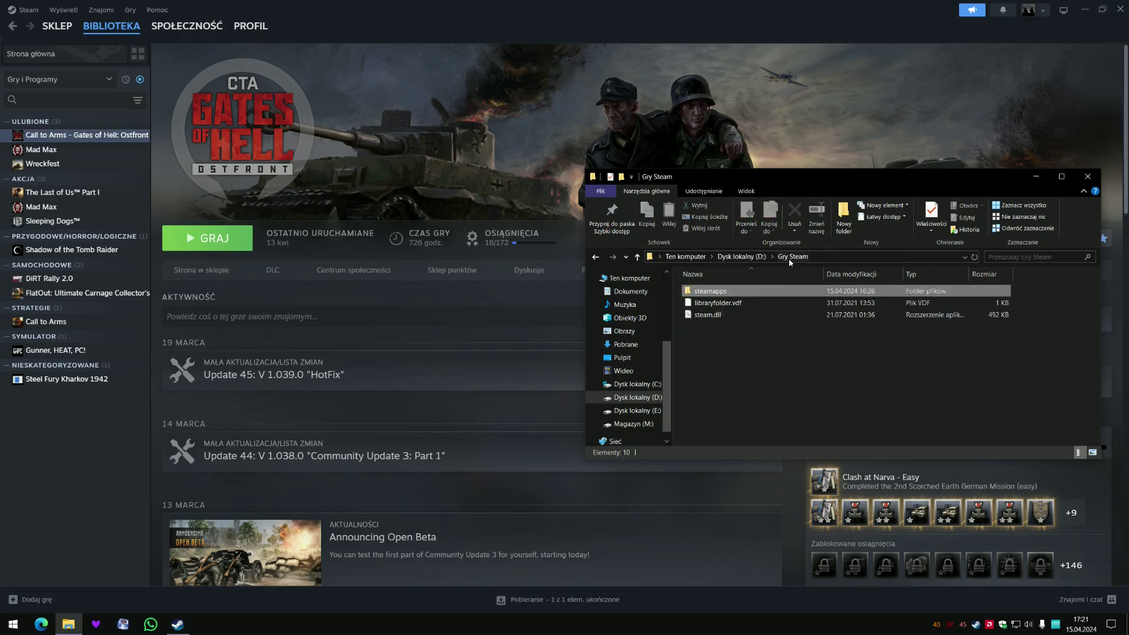
{"action": "double_click", "coordinate": [736, 291]}
{"action": "double_click", "coordinate": [732, 340]}
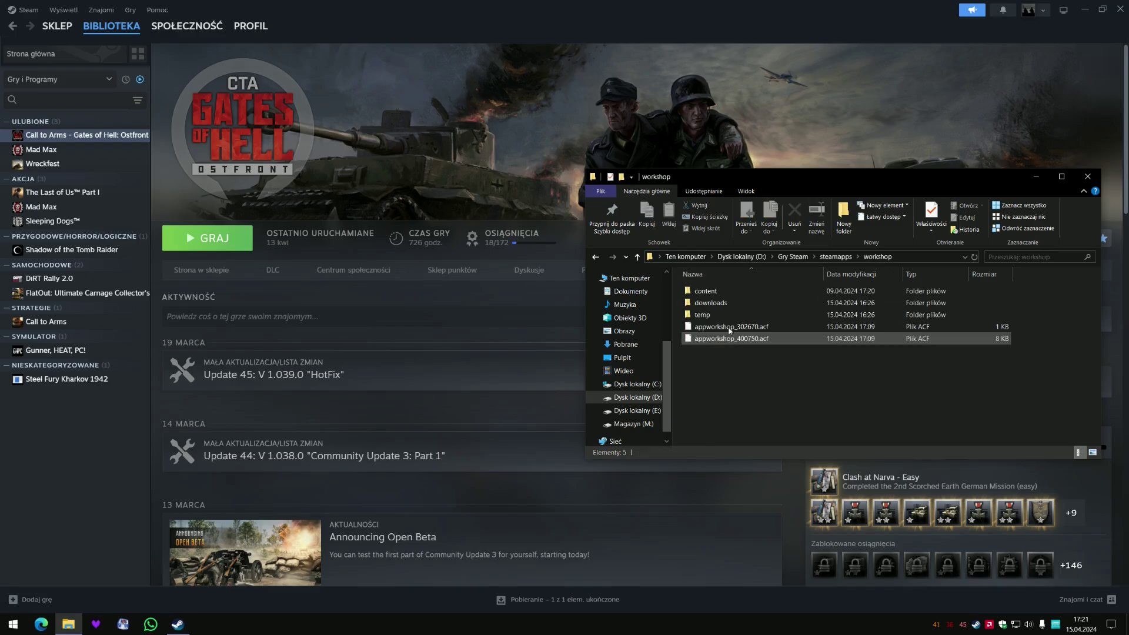
{"action": "double_click", "coordinate": [724, 291]}
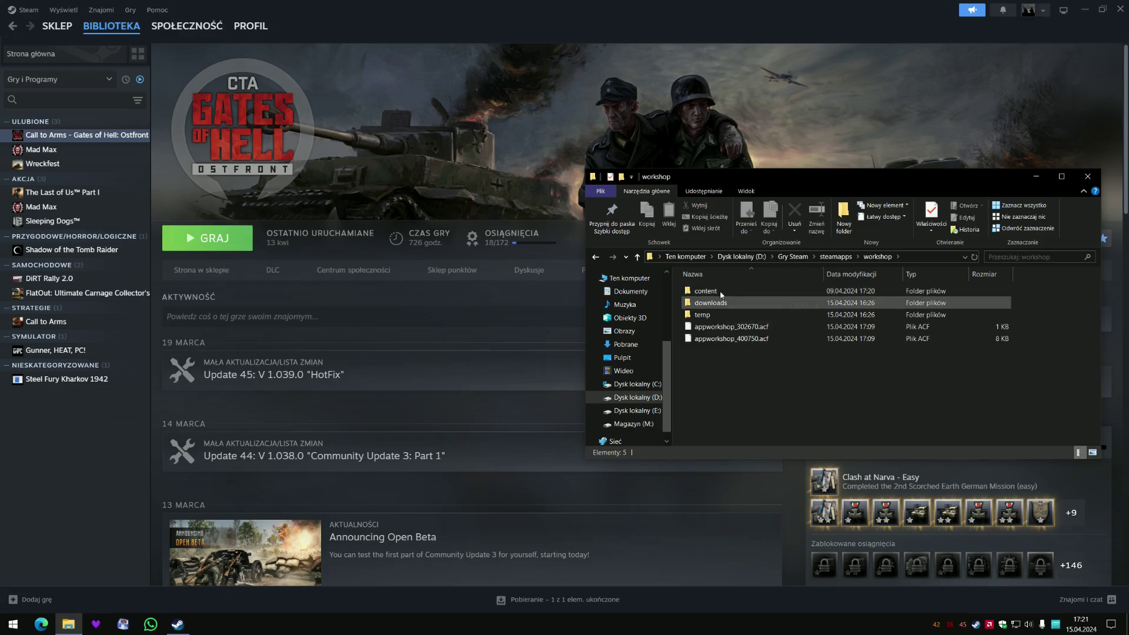
{"action": "left_click", "coordinate": [716, 306]}
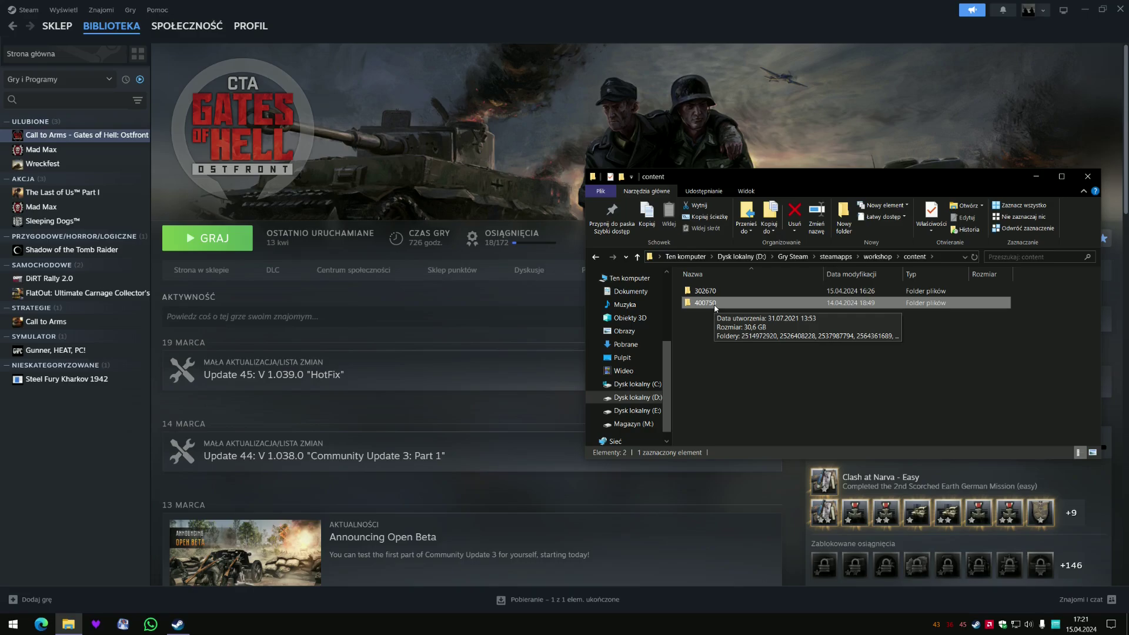
{"action": "double_click", "coordinate": [716, 304]}
{"action": "scroll", "coordinate": [723, 347], "scroll_direction": "down", "scroll_amount": 5}
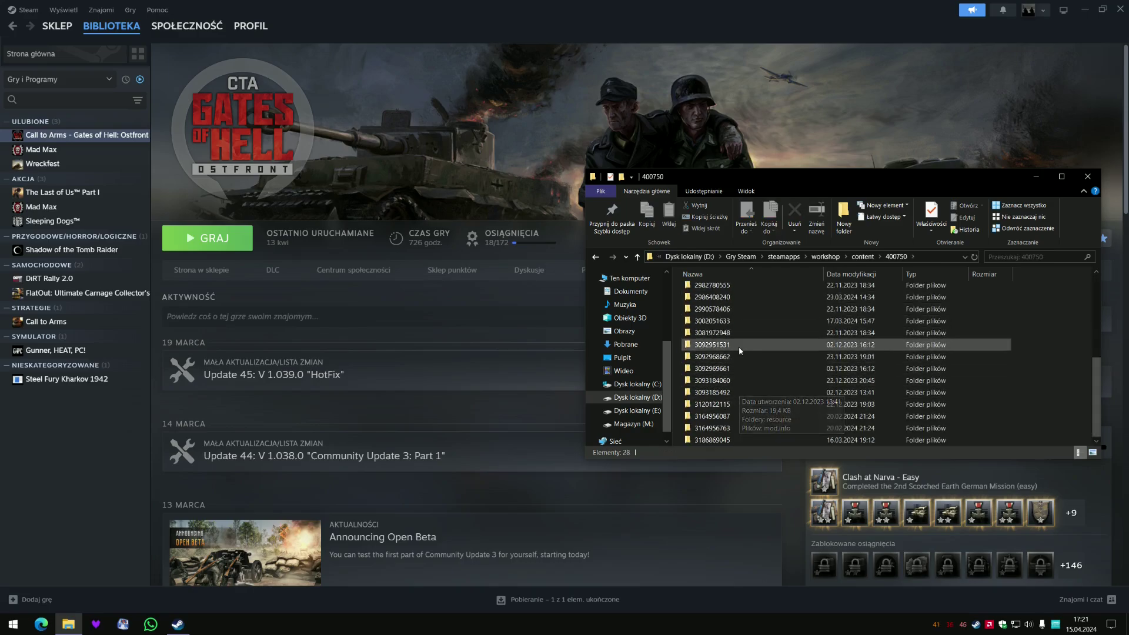
{"action": "left_click", "coordinate": [734, 296]}
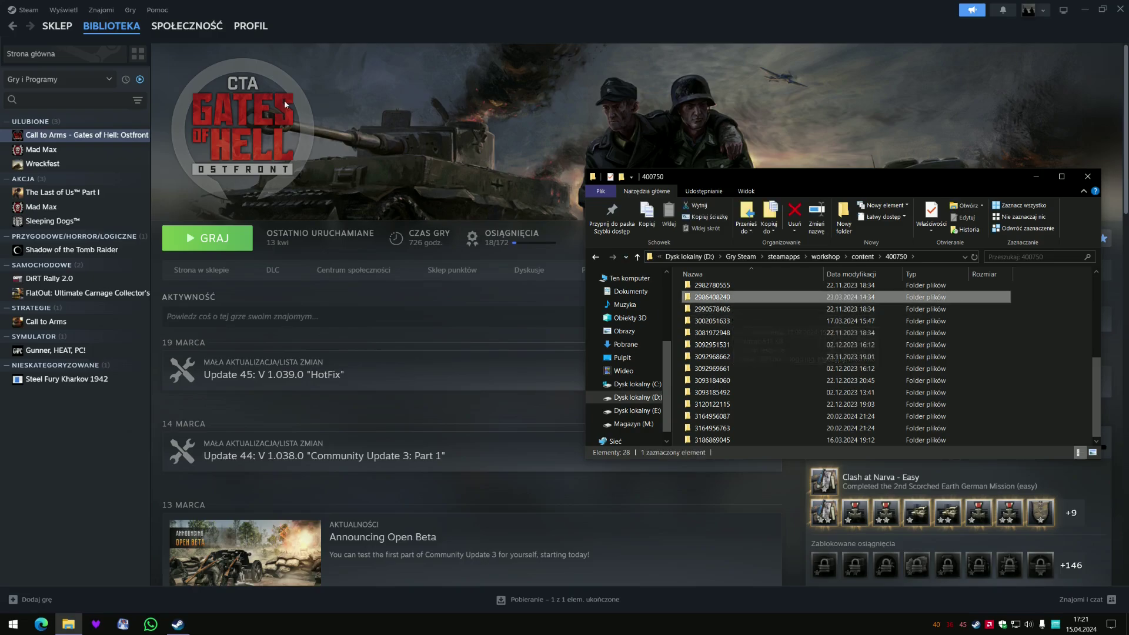
{"action": "left_click", "coordinate": [13, 26]}
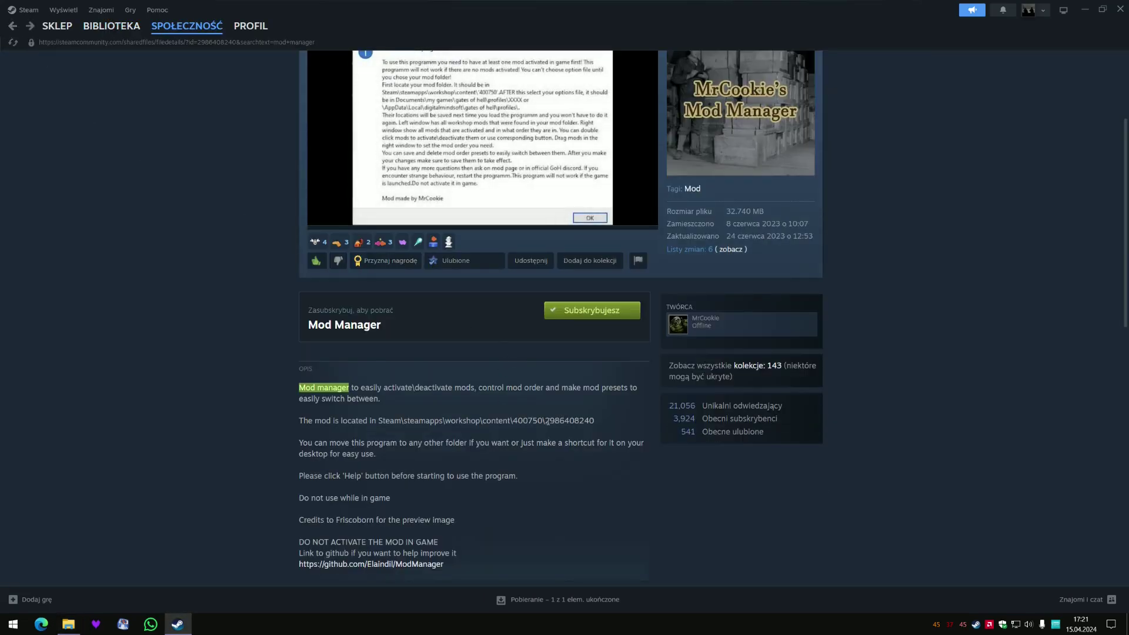
{"action": "double_click", "coordinate": [555, 420]}
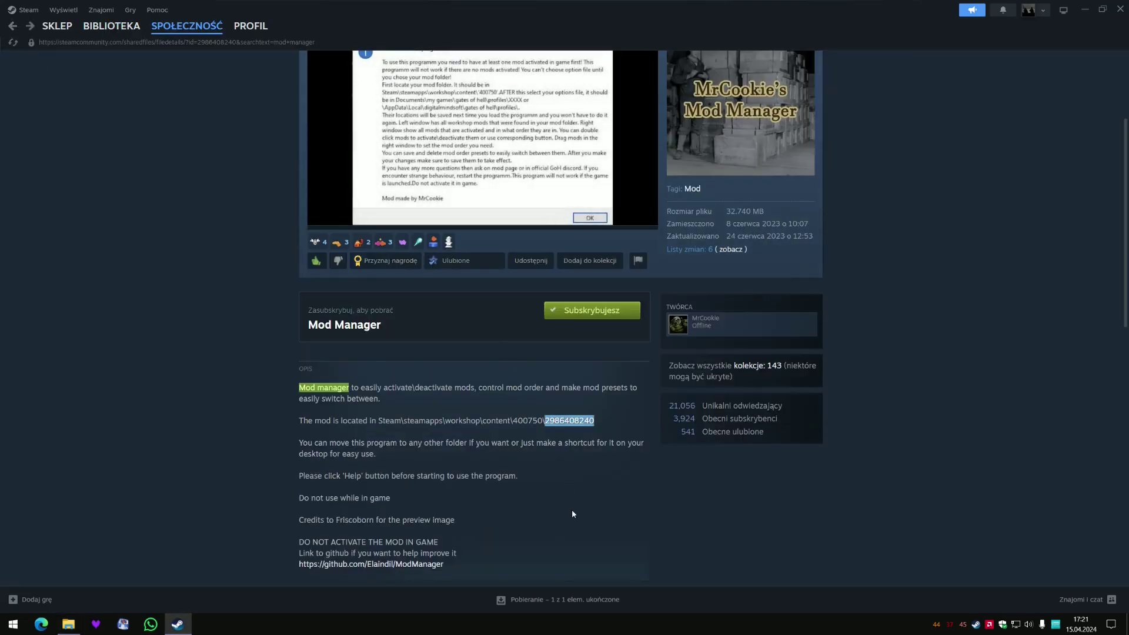
{"action": "left_click", "coordinate": [69, 624]}
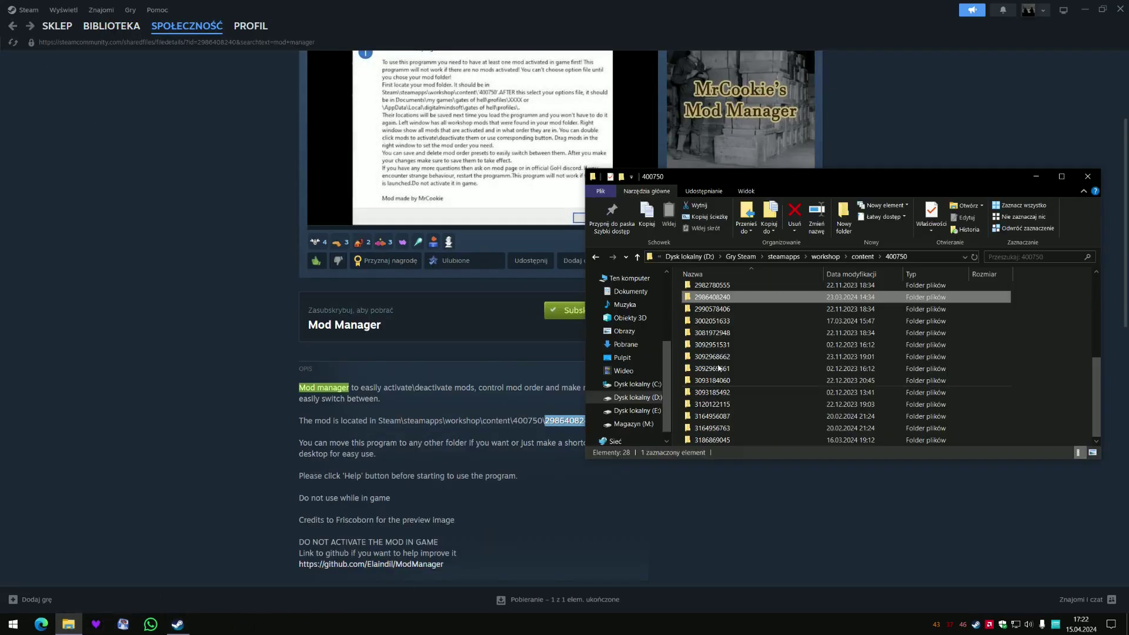
{"action": "double_click", "coordinate": [721, 299]}
Inspect Mod Manager.exe and view optionsfile.json in Notepad++, then close Steam.
{"action": "left_click", "coordinate": [723, 303]}
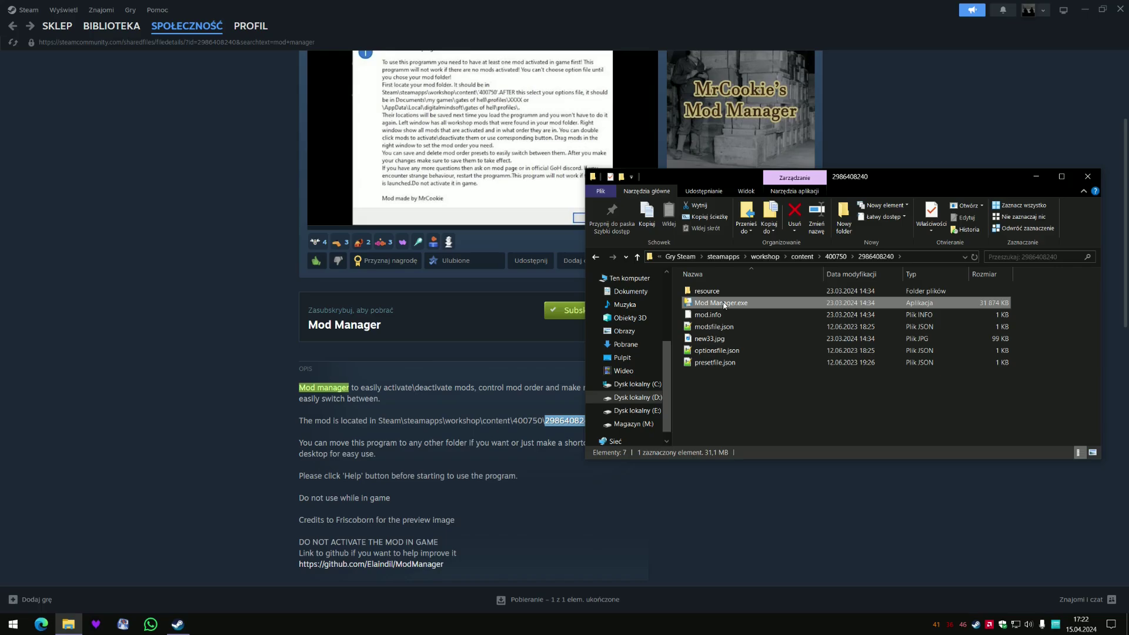
{"action": "right_click", "coordinate": [724, 303]}
{"action": "mouse_move", "coordinate": [759, 429]}
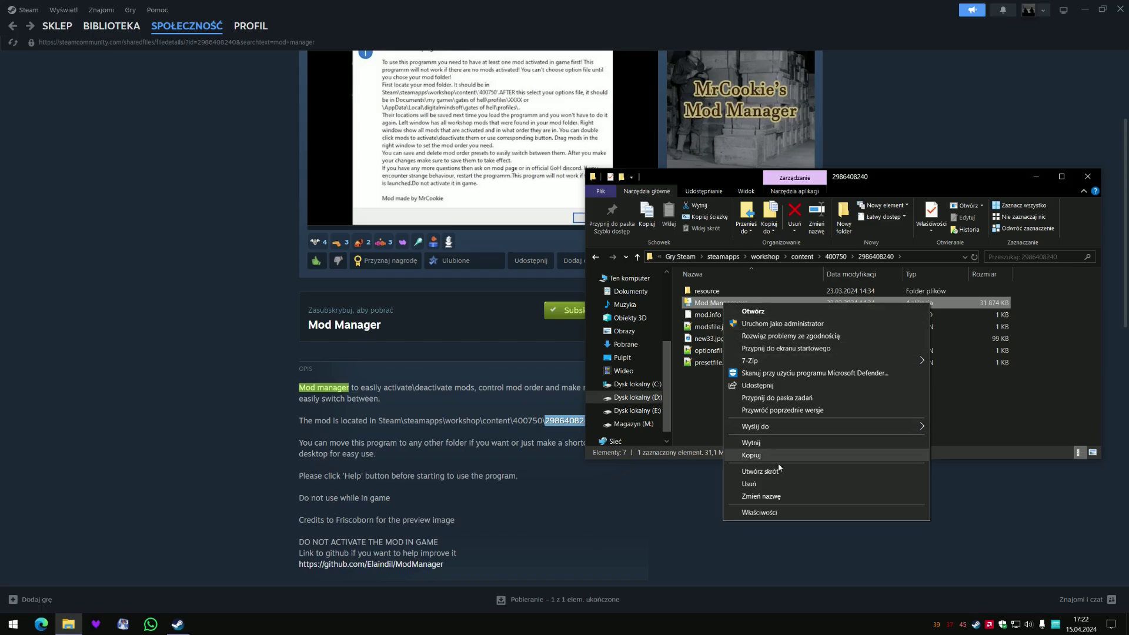
{"action": "left_click", "coordinate": [708, 368]}
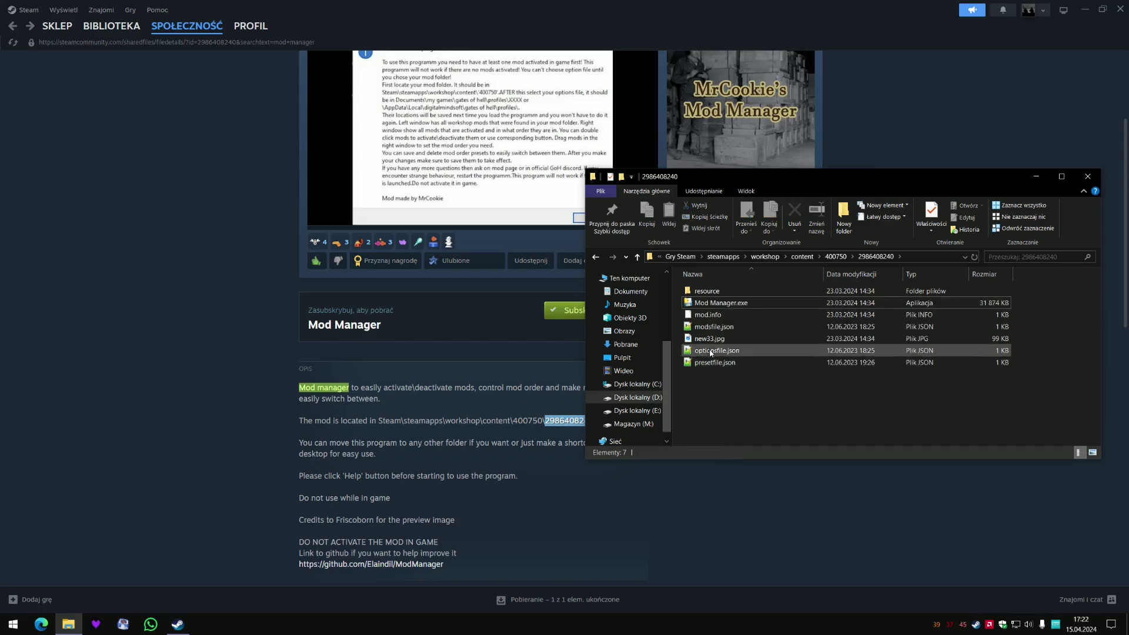
{"action": "double_click", "coordinate": [708, 351]}
{"action": "left_click", "coordinate": [1115, 6]}
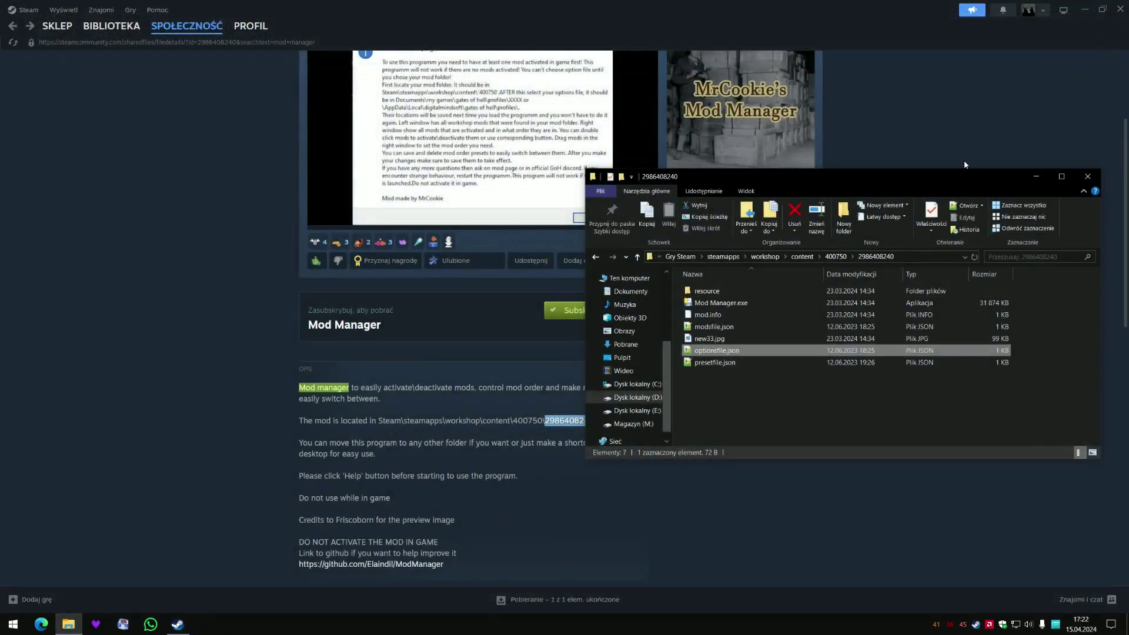
{"action": "left_click", "coordinate": [1077, 169]}
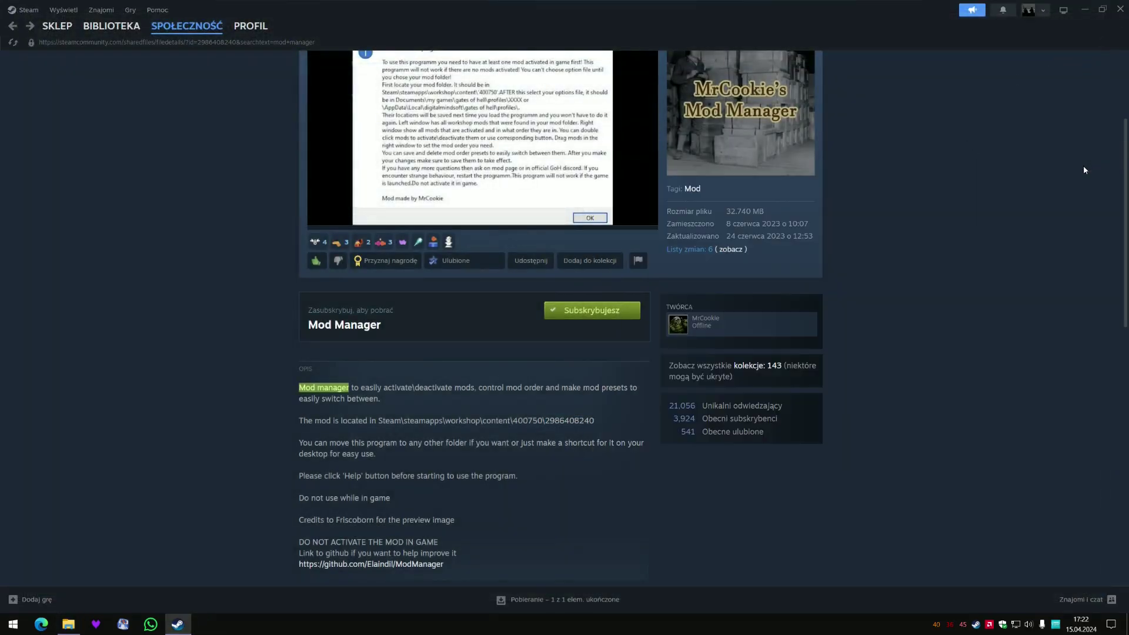
{"action": "left_click", "coordinate": [1121, 9]}
{"action": "double_click", "coordinate": [30, 262]}
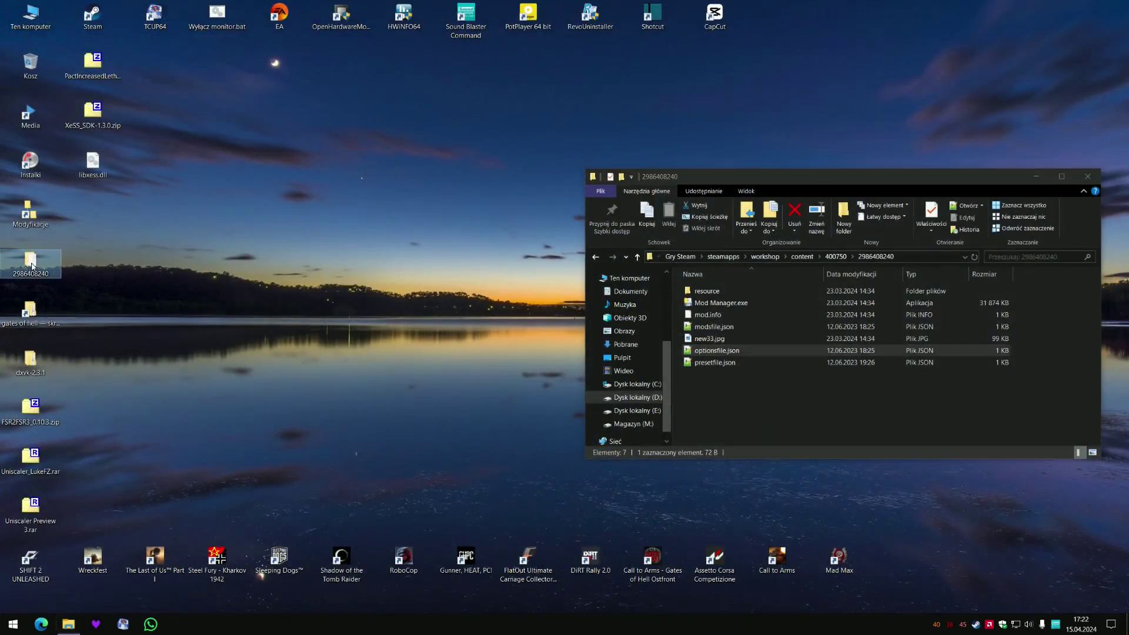
{"action": "left_click_drag", "start_coordinate": [1024, 190], "coordinate": [885, 275]}
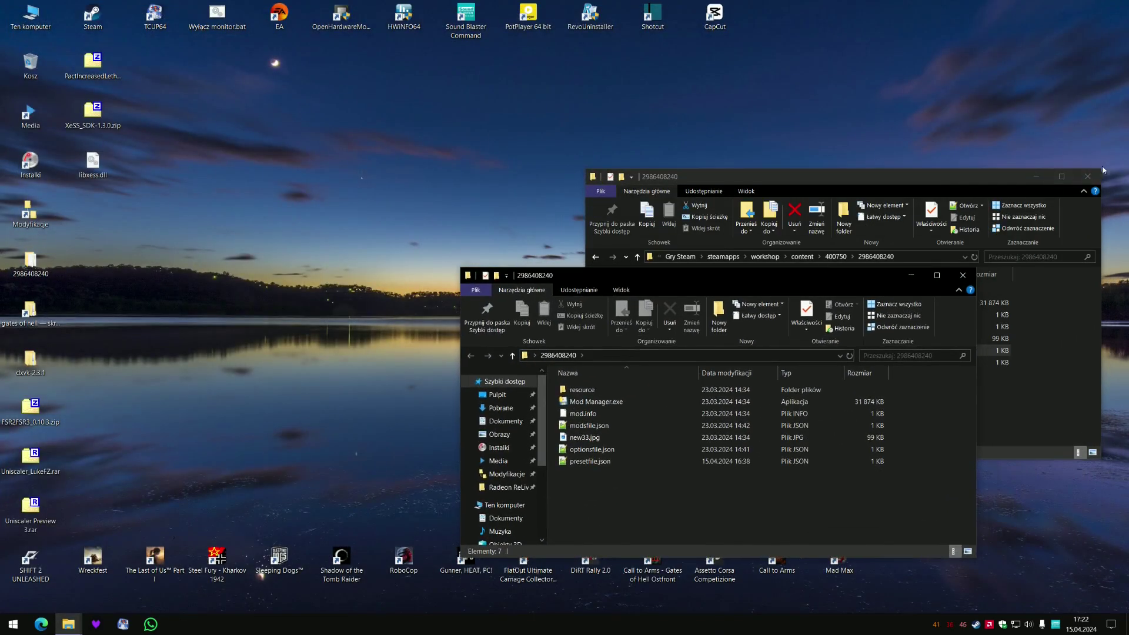
{"action": "left_click", "coordinate": [1088, 176]}
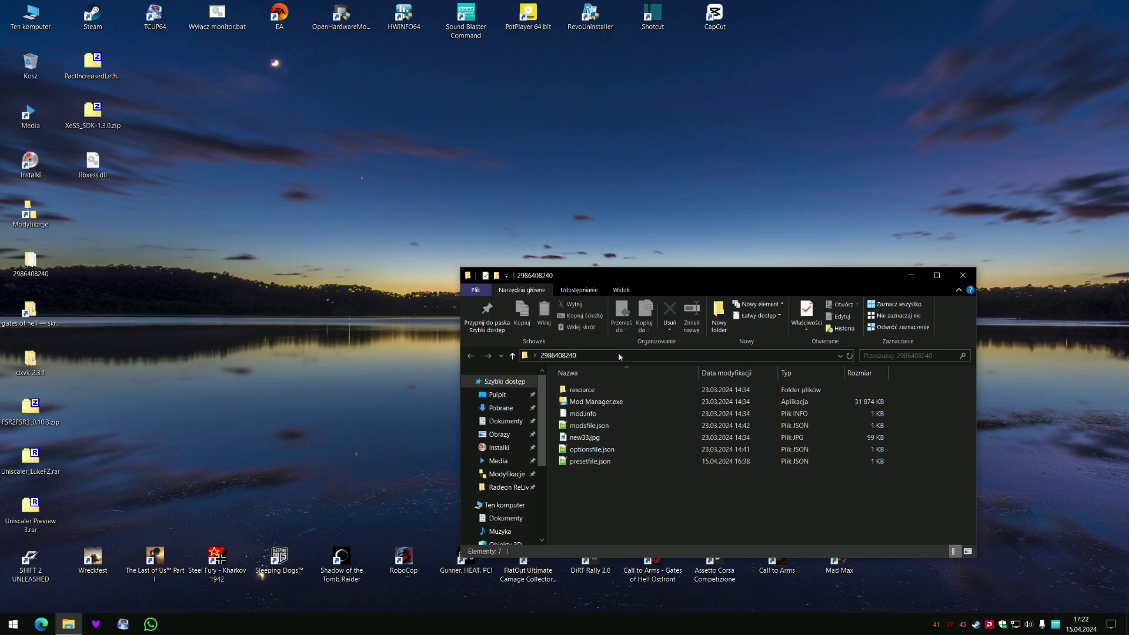
{"action": "double_click", "coordinate": [610, 405]}
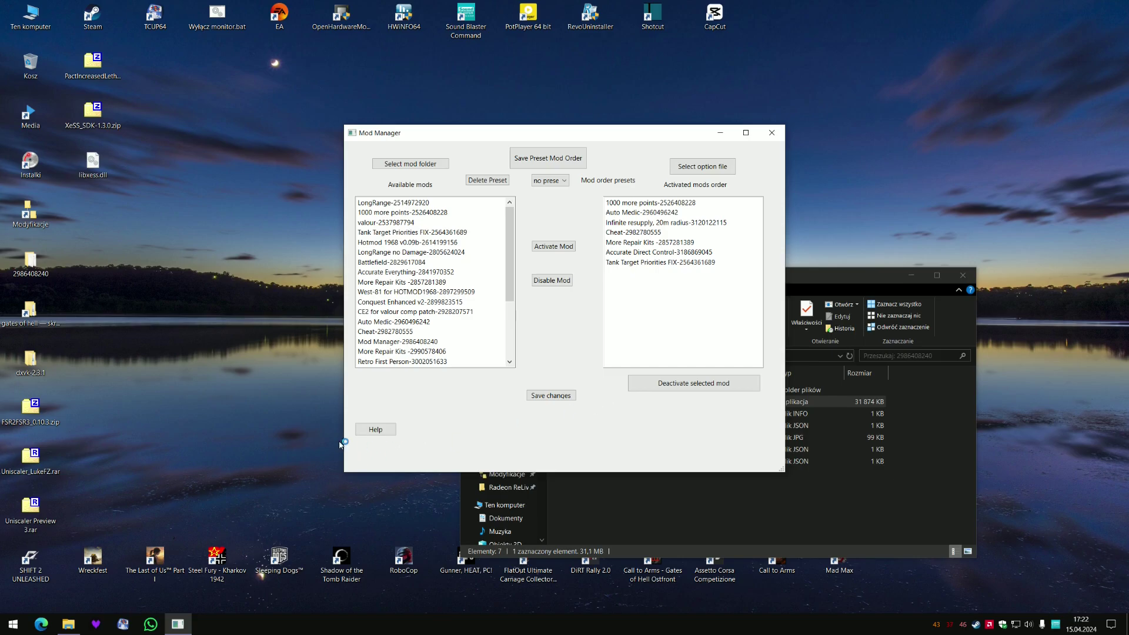
{"action": "left_click", "coordinate": [372, 429]}
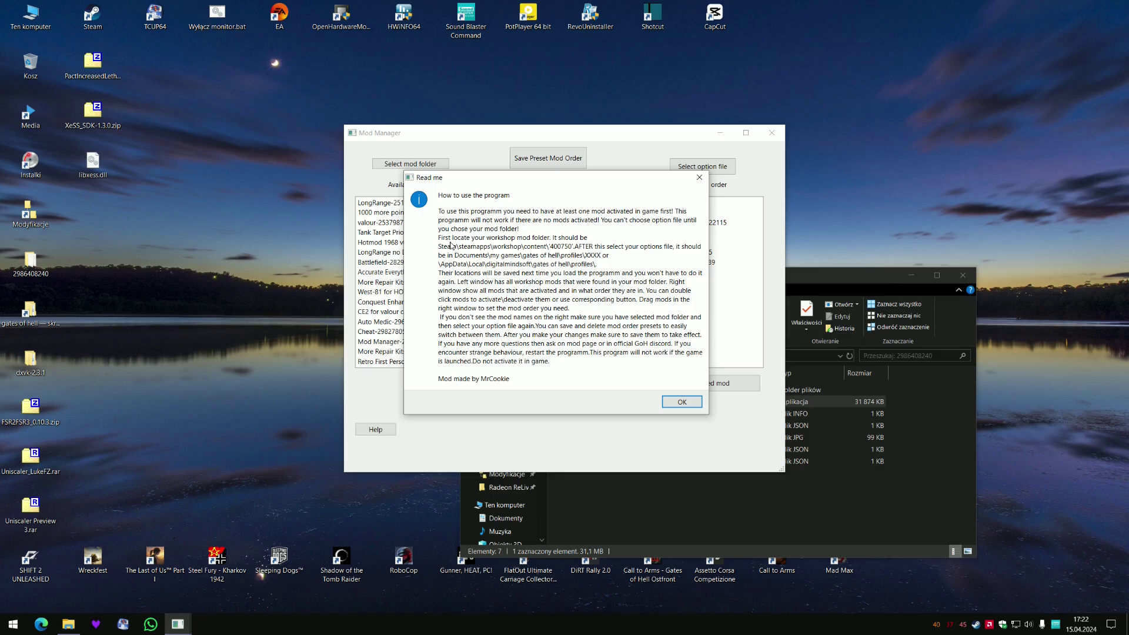
Choose D:\Gry Steam\steamapps\workshop\content\400750 as the Mod Manager mod folder.
{"action": "left_click", "coordinate": [699, 178]}
{"action": "left_click", "coordinate": [407, 167]}
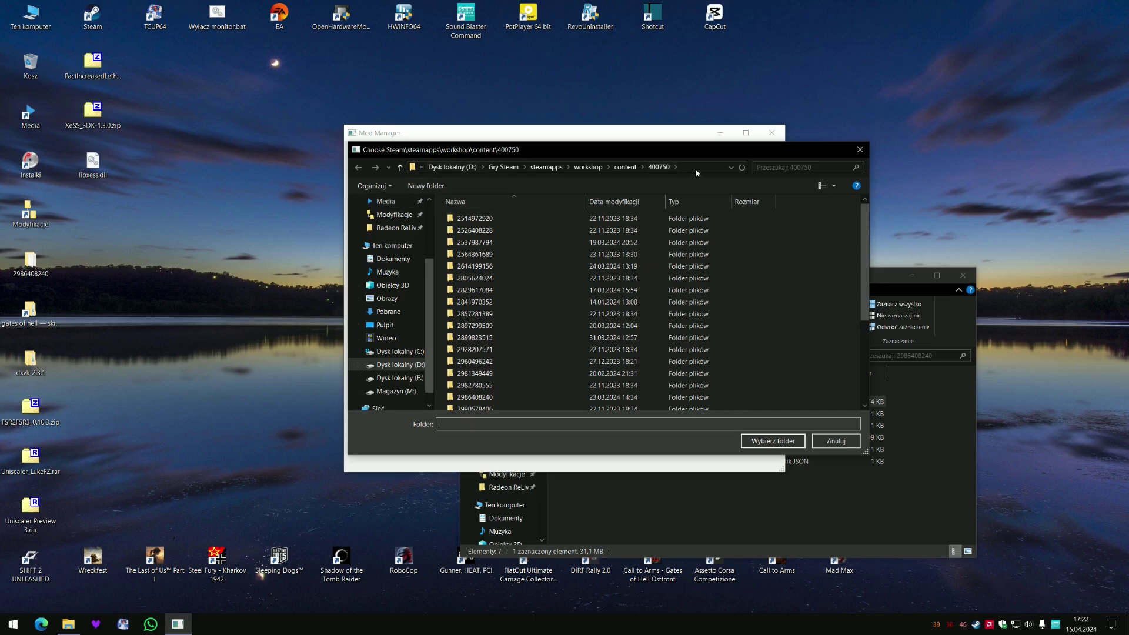
{"action": "left_click", "coordinate": [452, 167]}
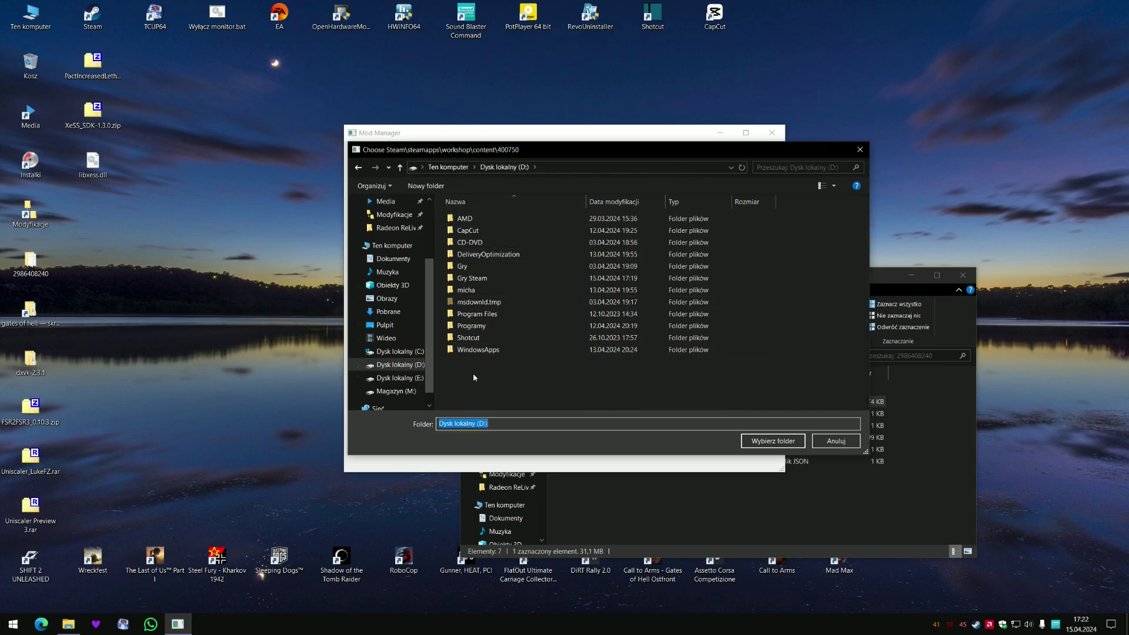
{"action": "double_click", "coordinate": [482, 278]}
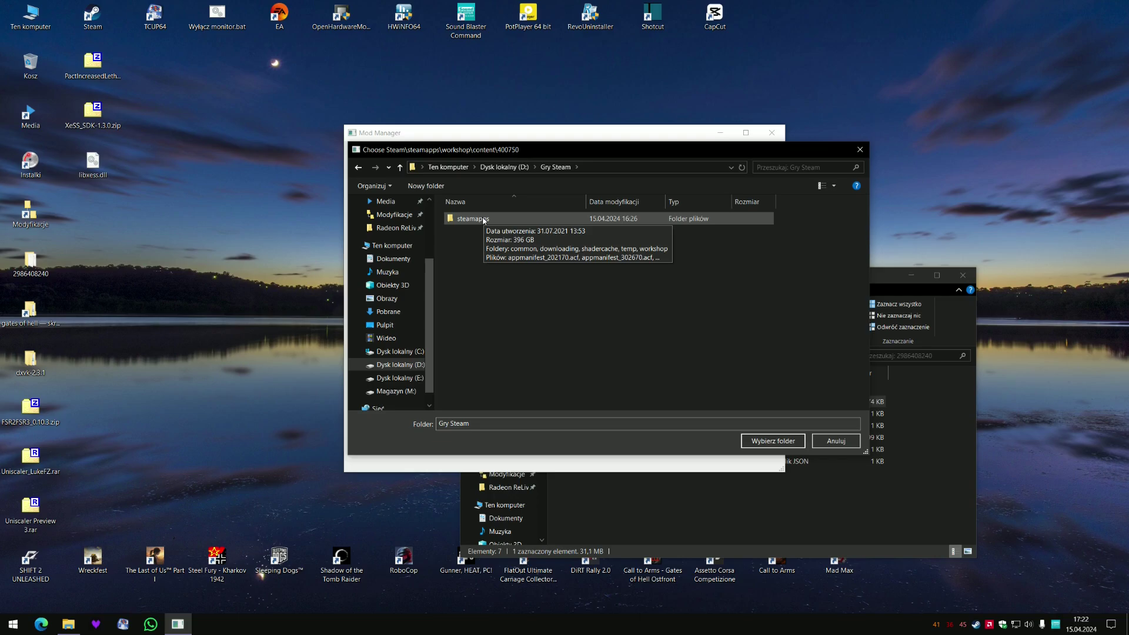
{"action": "double_click", "coordinate": [484, 219]}
{"action": "double_click", "coordinate": [480, 266]}
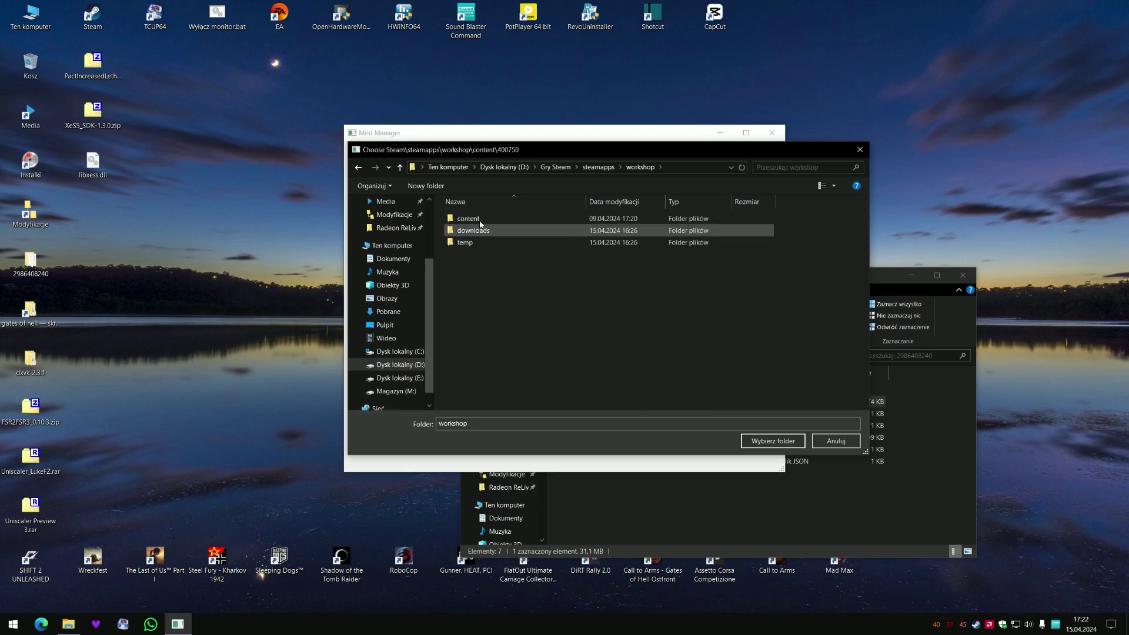
{"action": "double_click", "coordinate": [479, 220]}
{"action": "left_click", "coordinate": [472, 231]}
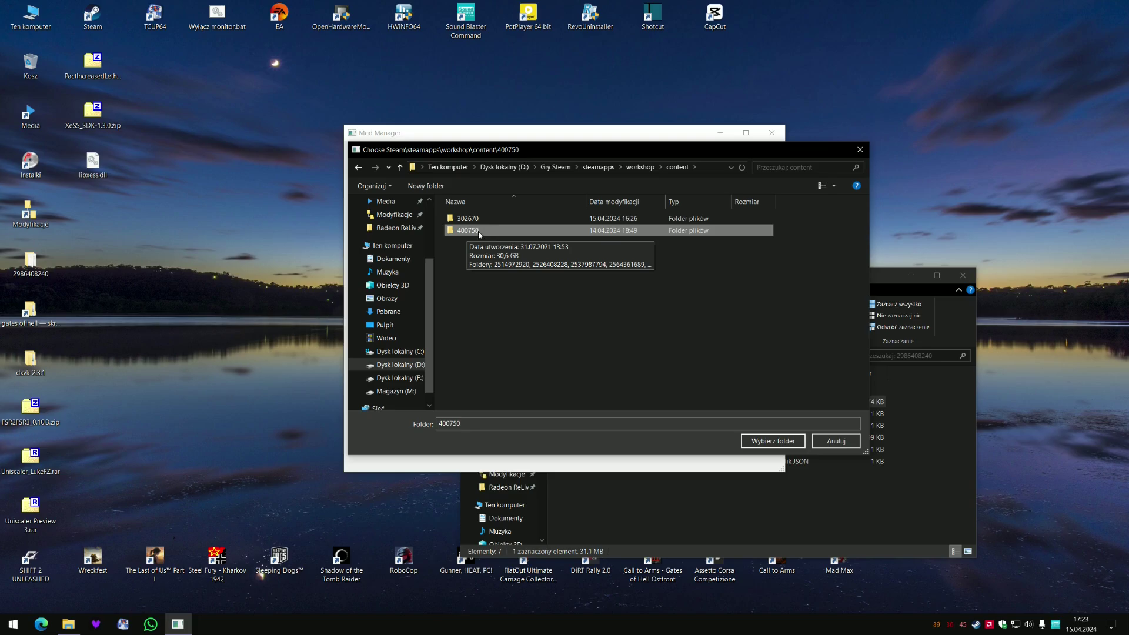
{"action": "double_click", "coordinate": [479, 234]}
{"action": "scroll", "coordinate": [522, 244], "scroll_direction": "down", "scroll_amount": 3}
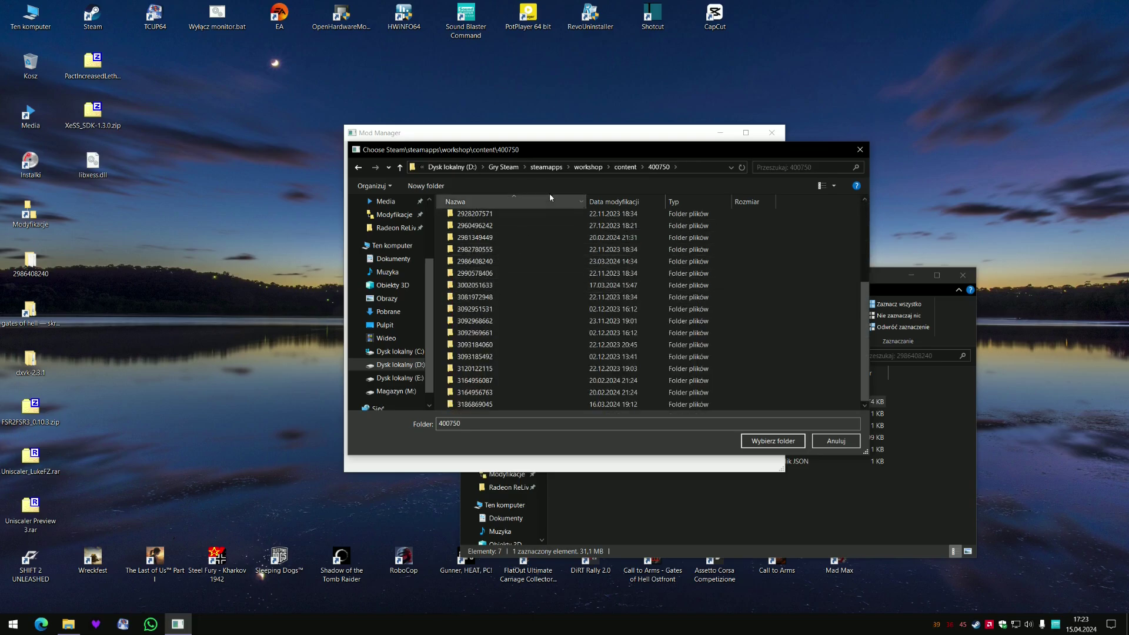
{"action": "left_click", "coordinate": [765, 442]}
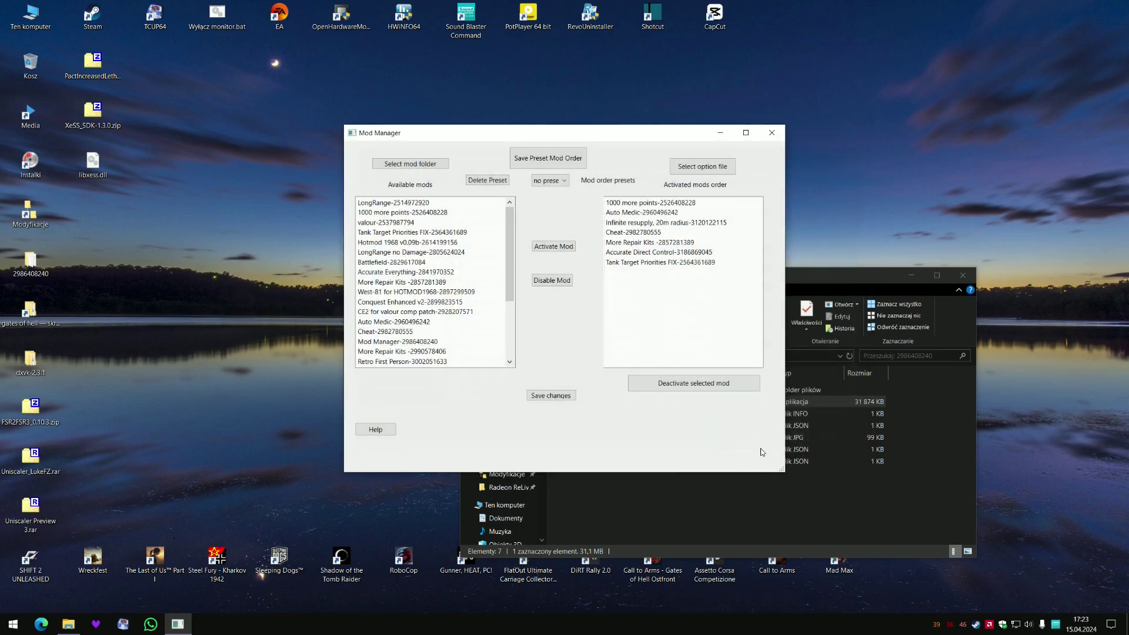
Load options.set from the gates of hell player profile folder as the options file.
{"action": "left_click", "coordinate": [709, 169]}
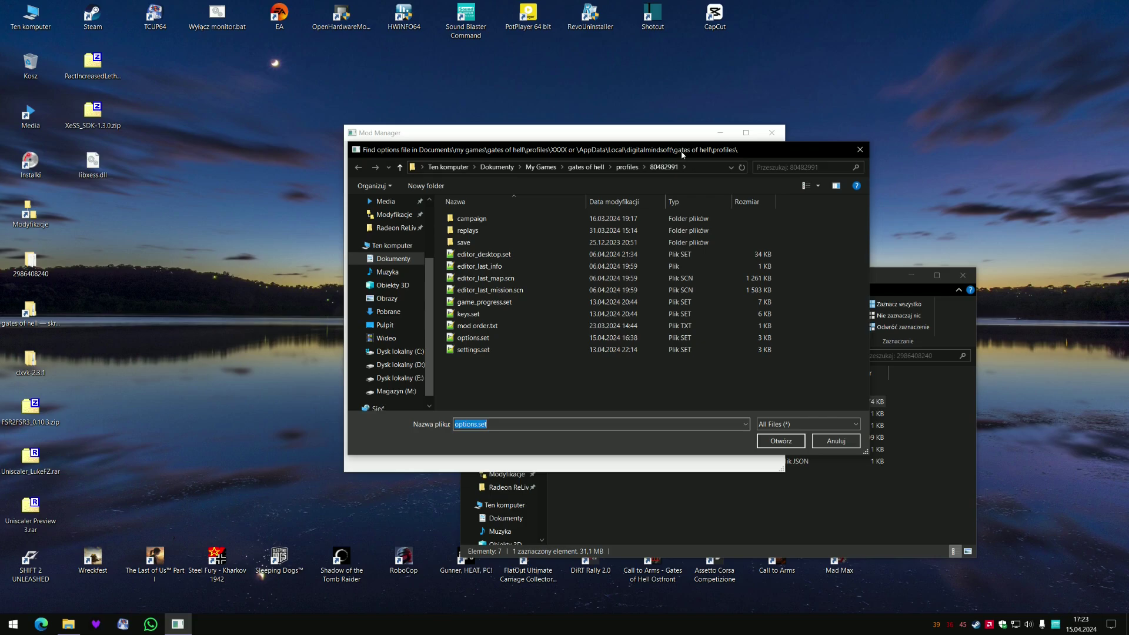
{"action": "left_click", "coordinate": [623, 172]}
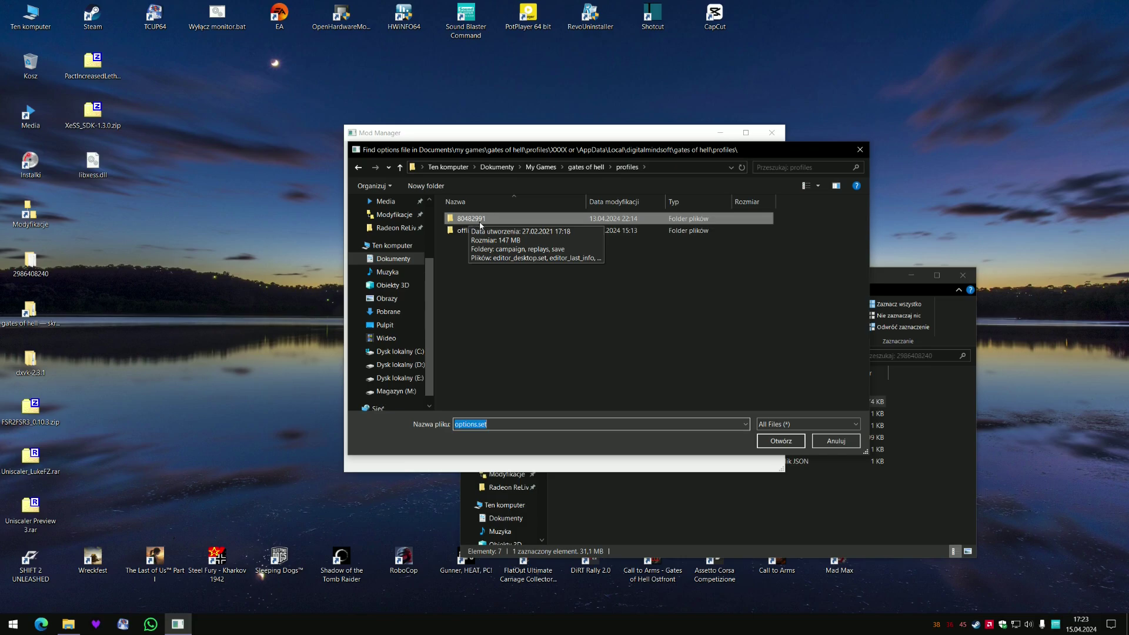
{"action": "left_click", "coordinate": [475, 222]}
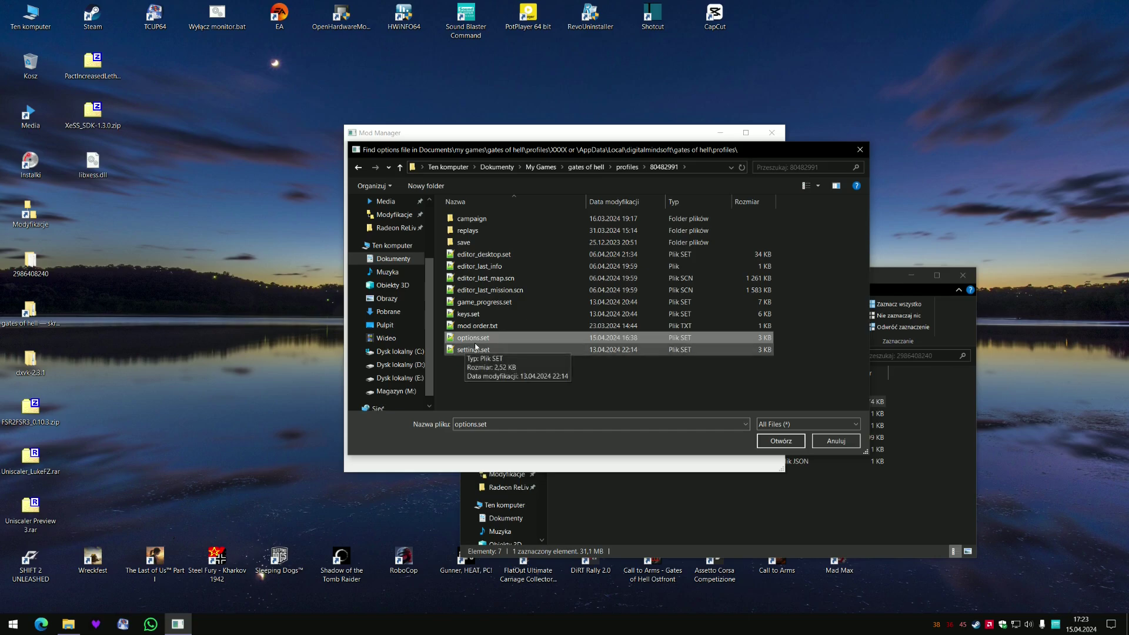
{"action": "left_click", "coordinate": [778, 442]}
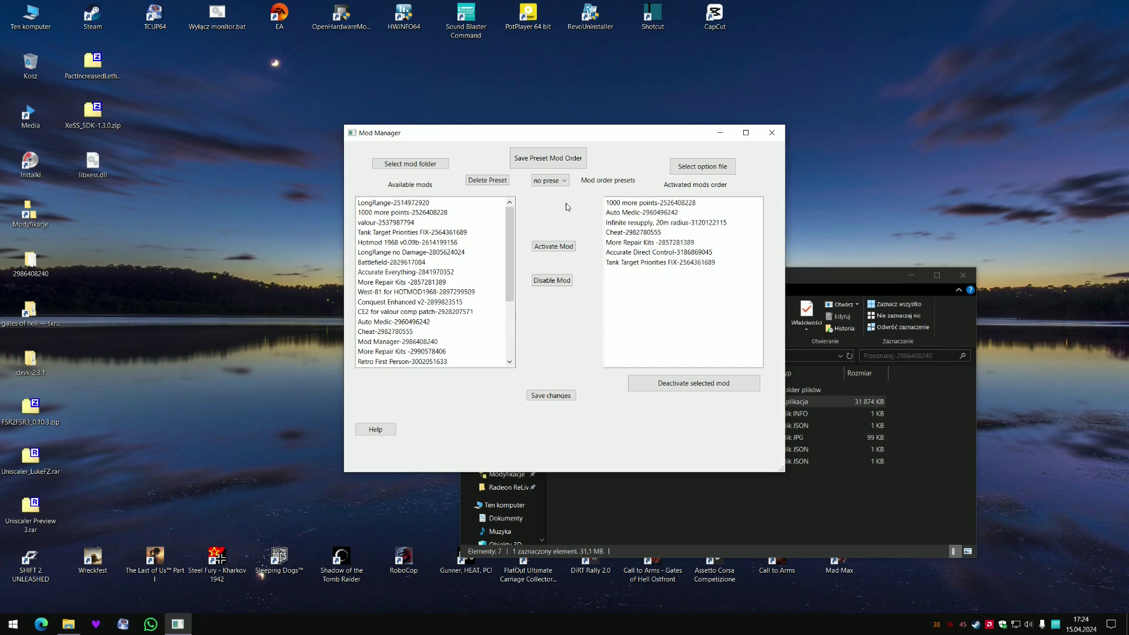
Remove all seven mods from the Activated mods order list.
{"action": "double_click", "coordinate": [638, 204]}
{"action": "double_click", "coordinate": [638, 204]}
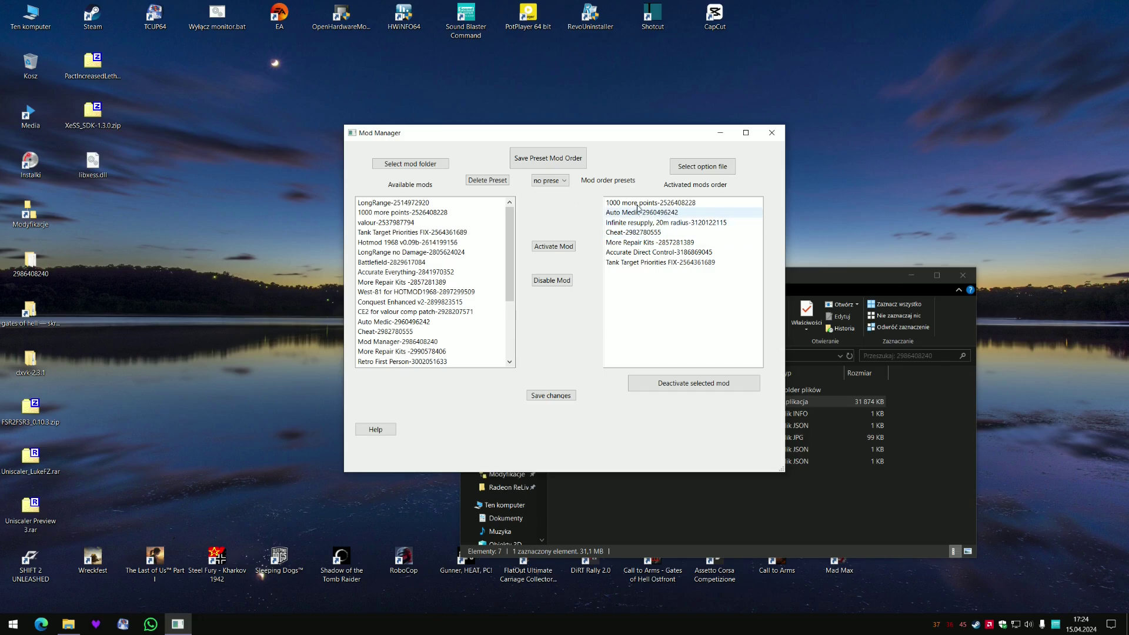
{"action": "double_click", "coordinate": [637, 206]}
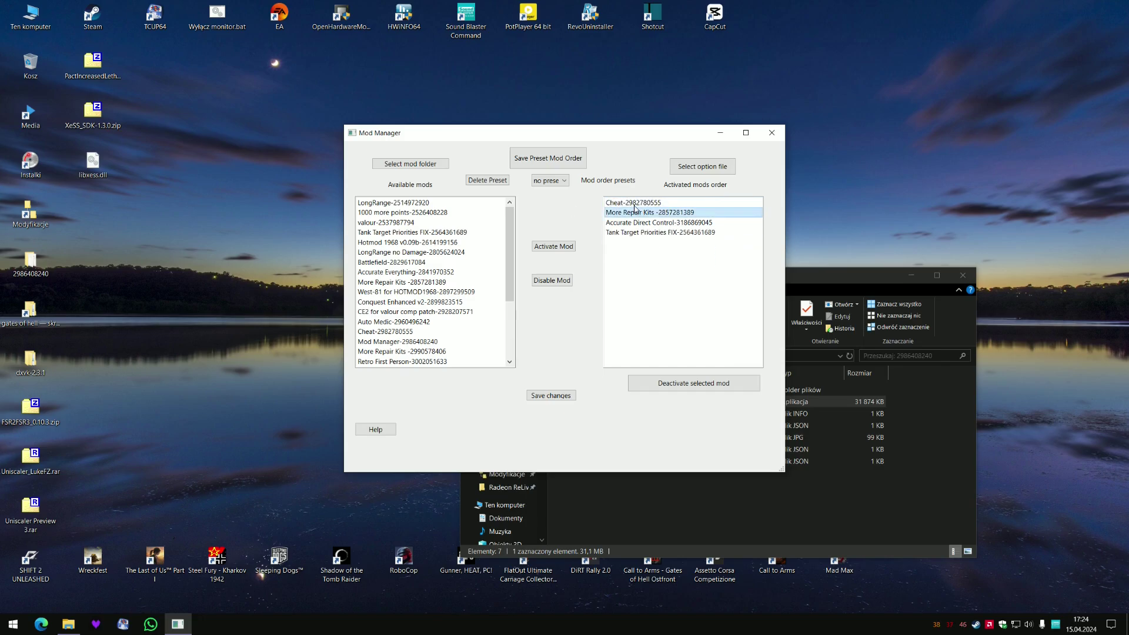
{"action": "double_click", "coordinate": [635, 207]}
{"action": "double_click", "coordinate": [634, 209]}
{"action": "double_click", "coordinate": [634, 207]}
{"action": "double_click", "coordinate": [634, 206]}
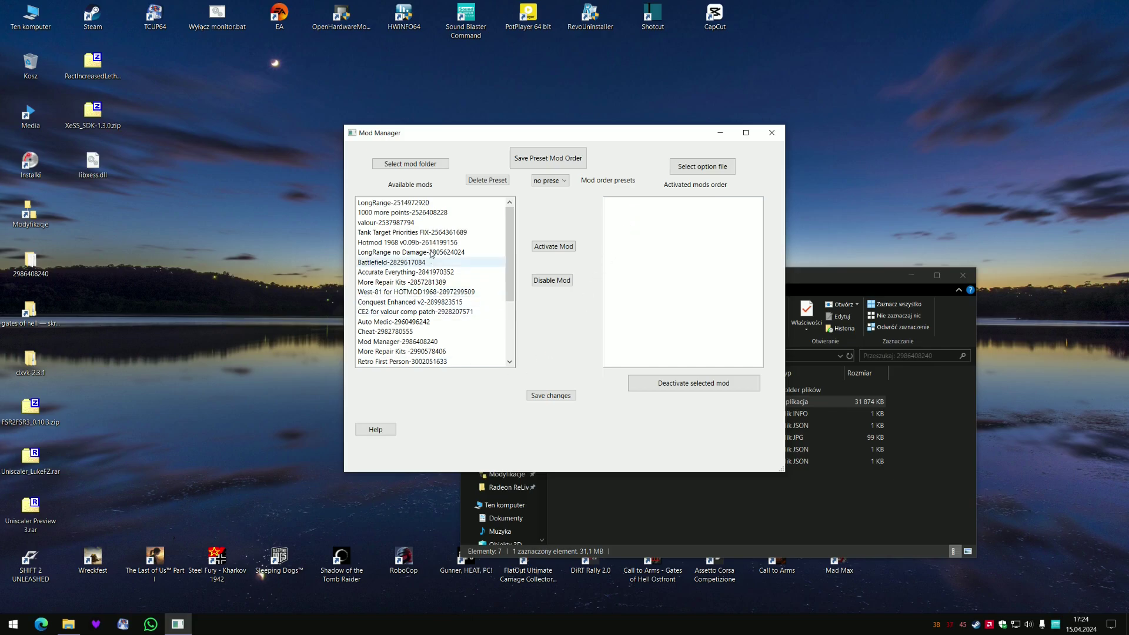
{"action": "scroll", "coordinate": [405, 280], "scroll_direction": "down", "scroll_amount": 4}
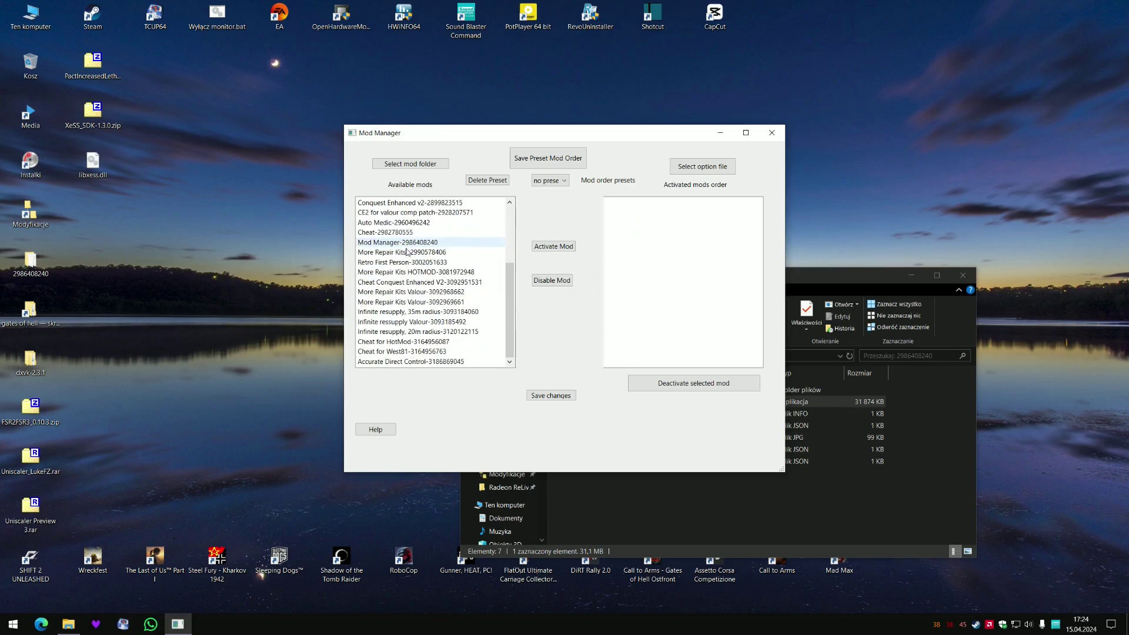
{"action": "scroll", "coordinate": [406, 268], "scroll_direction": "up", "scroll_amount": 3}
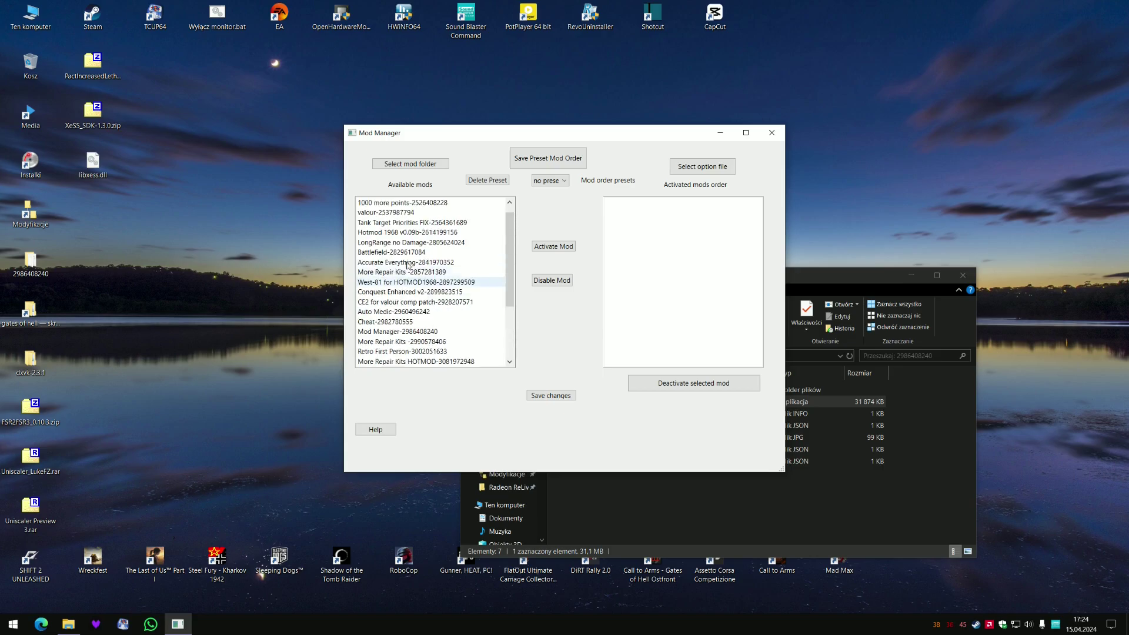
Activate Hotmod 1968 v0.09b, West-81 for HOTMOD1968 and Cheat for West81, in that order.
{"action": "double_click", "coordinate": [414, 234]}
{"action": "scroll", "coordinate": [413, 244], "scroll_direction": "down", "scroll_amount": 3}
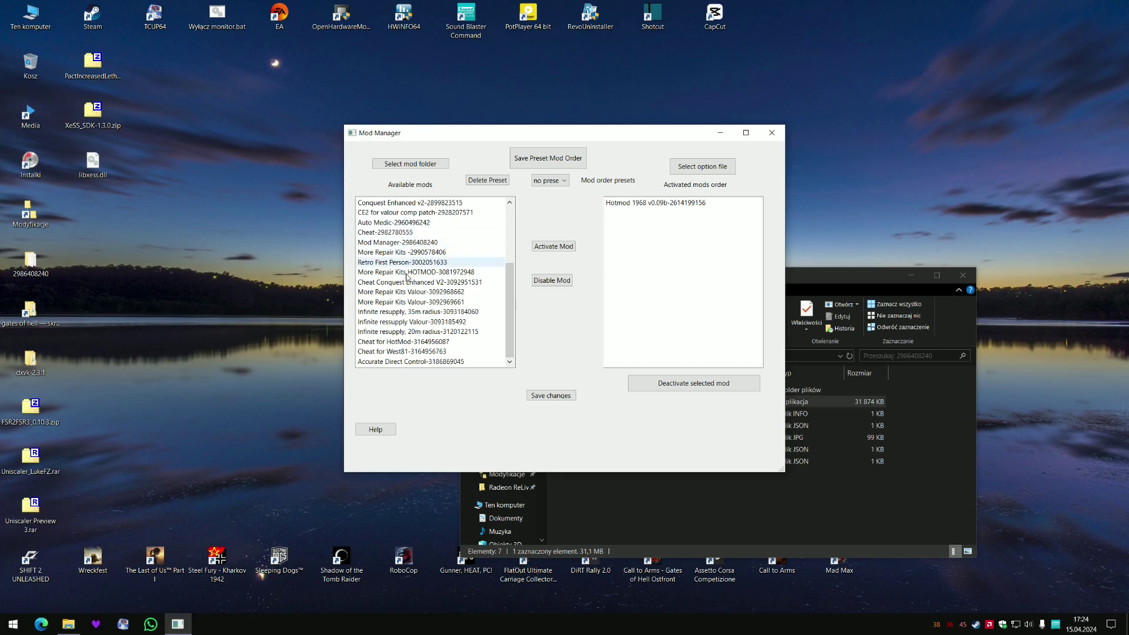
{"action": "scroll", "coordinate": [407, 277], "scroll_direction": "up", "scroll_amount": 2}
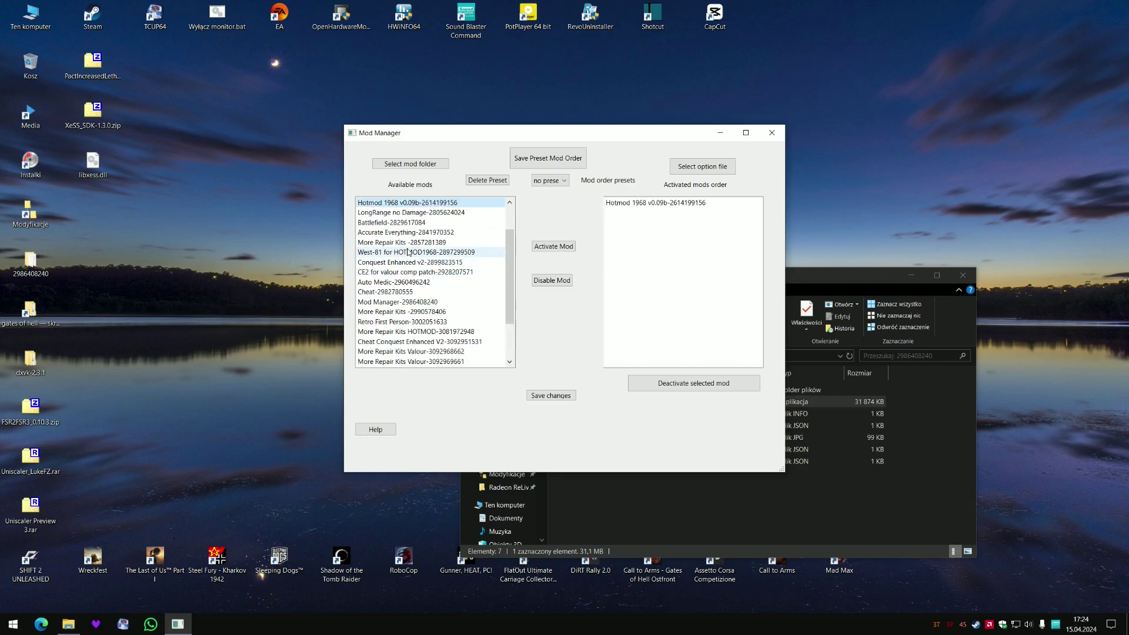
{"action": "double_click", "coordinate": [406, 252]}
{"action": "scroll", "coordinate": [403, 320], "scroll_direction": "down", "scroll_amount": 2}
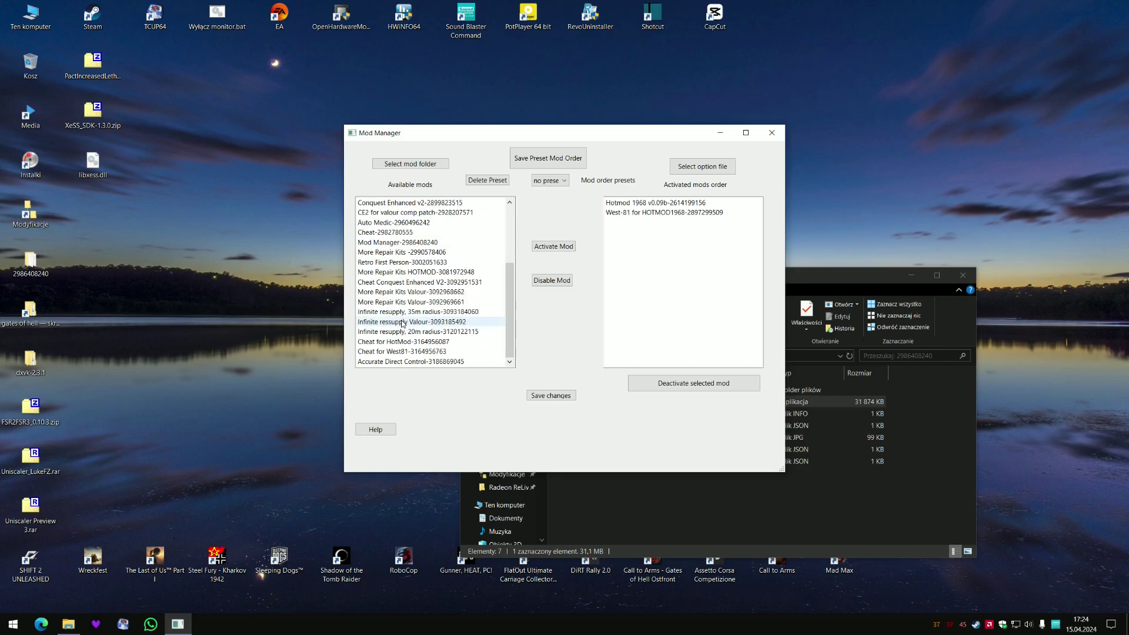
{"action": "double_click", "coordinate": [401, 351]}
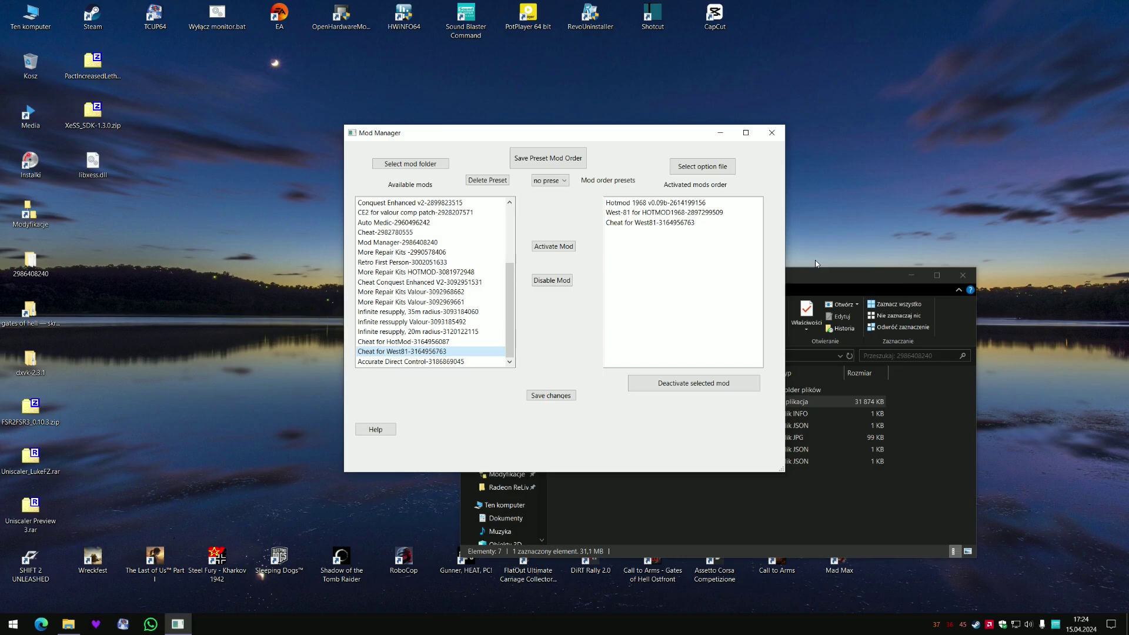
{"action": "left_click", "coordinate": [652, 203]}
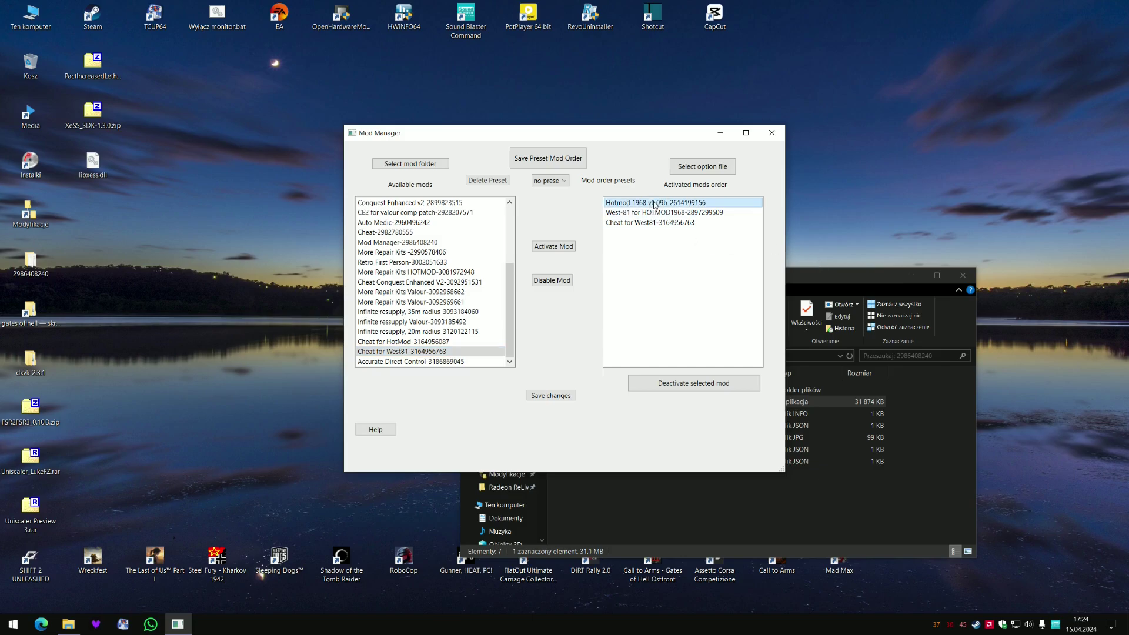
{"action": "left_click", "coordinate": [660, 224]}
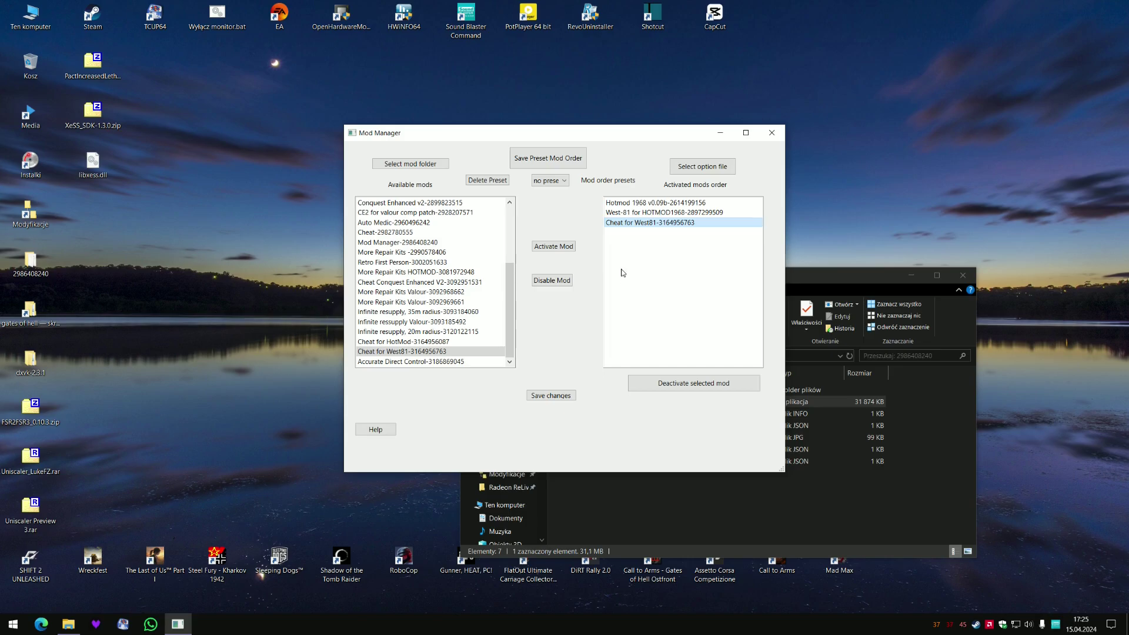
Save the current mod order as a preset named West81.
{"action": "left_click", "coordinate": [565, 167]}
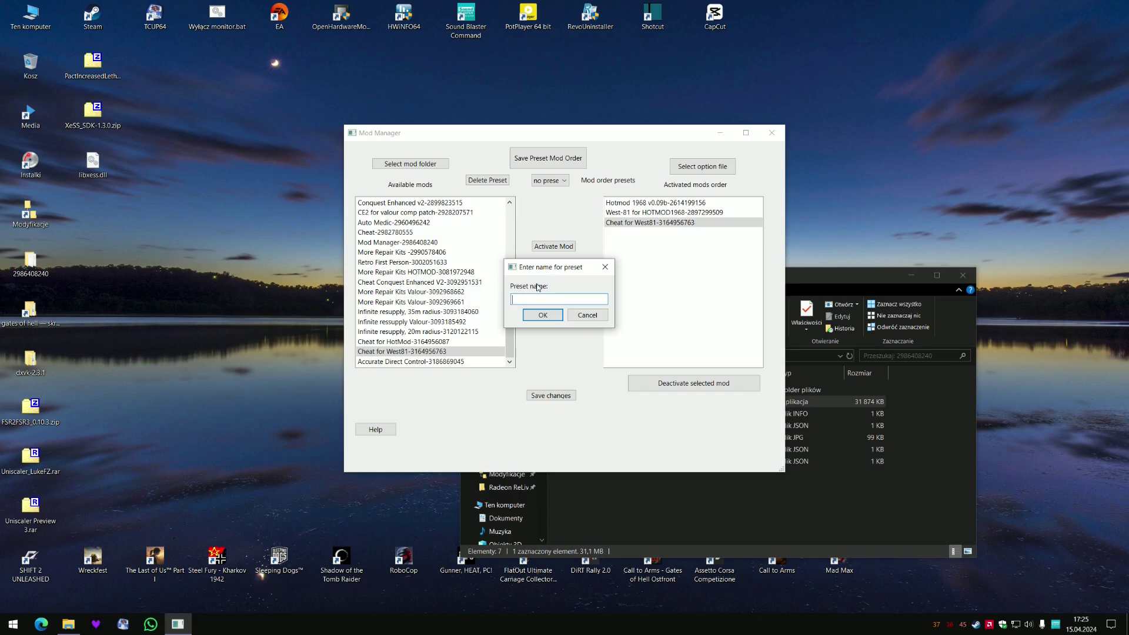
{"action": "type", "text": "West81"}
{"action": "left_click", "coordinate": [546, 316]}
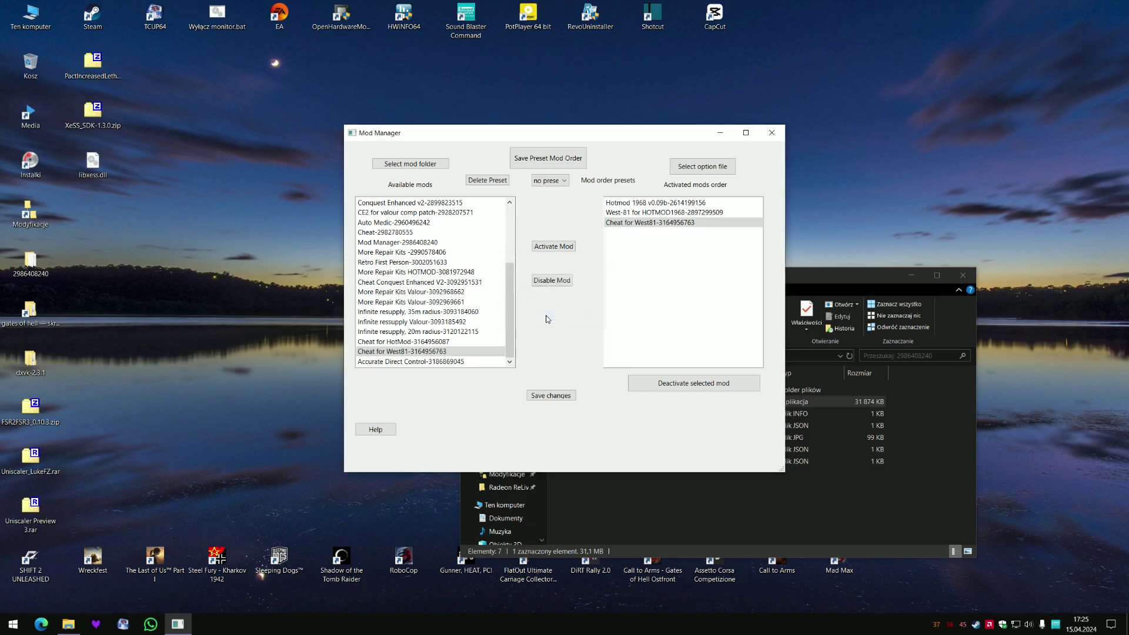
Load the Conquest preset from the saved presets list.
{"action": "left_click", "coordinate": [549, 180]}
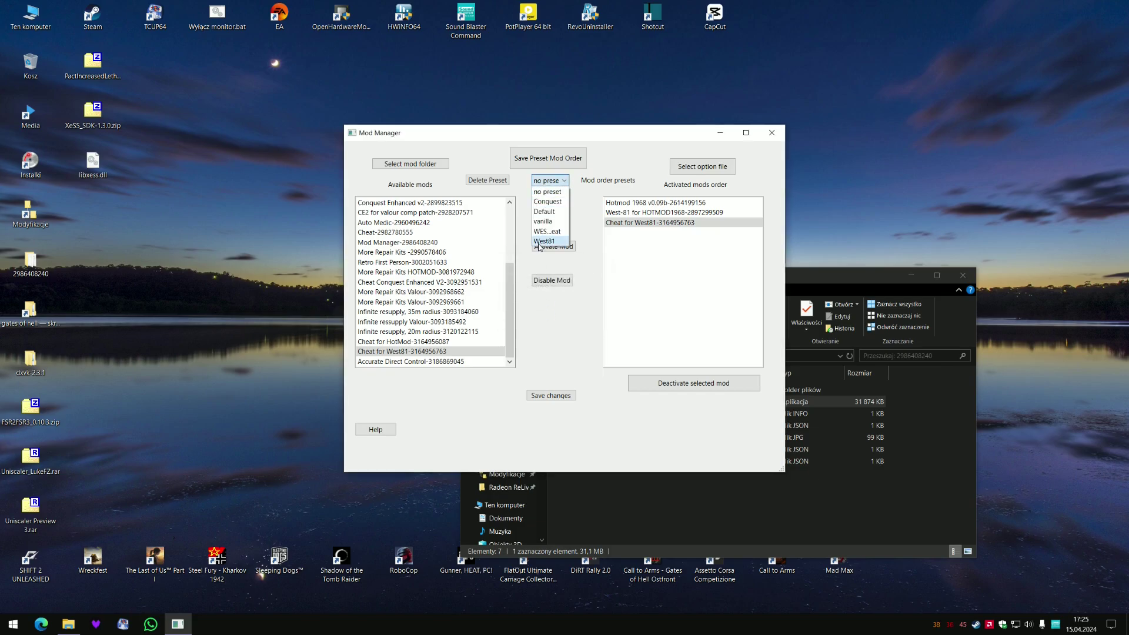
{"action": "left_click", "coordinate": [546, 201]}
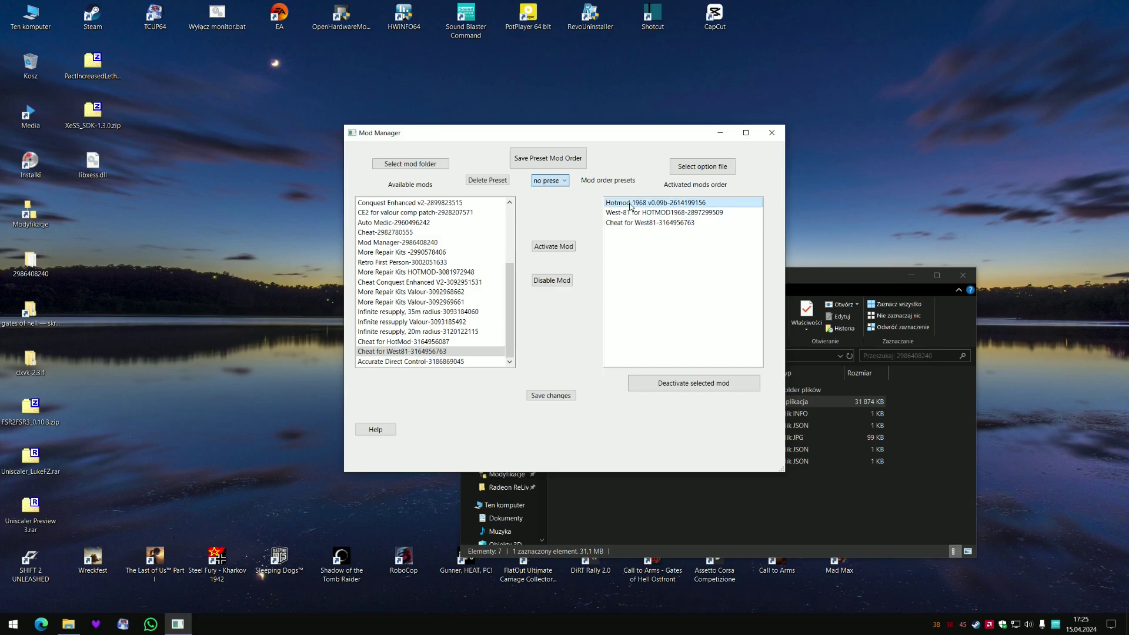
{"action": "left_click", "coordinate": [632, 203]}
Remove Cheat for West81, then activate Conquest Enhanced v2 and Cheat Conquest Enhanced V2.
{"action": "double_click", "coordinate": [632, 203]}
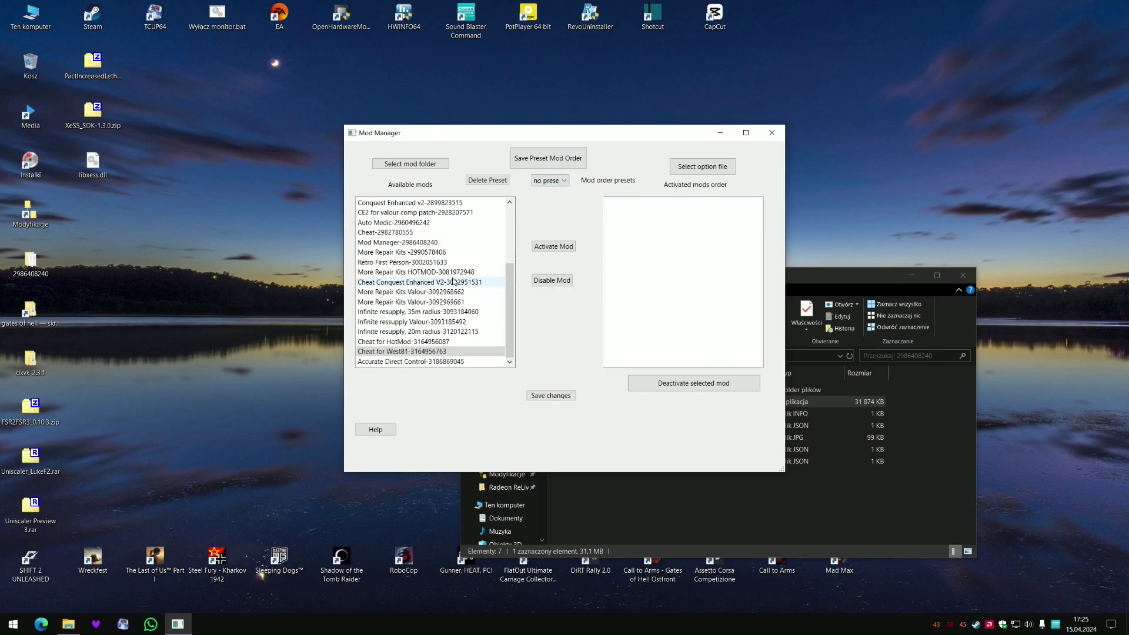
{"action": "scroll", "coordinate": [437, 241], "scroll_direction": "up", "scroll_amount": 1}
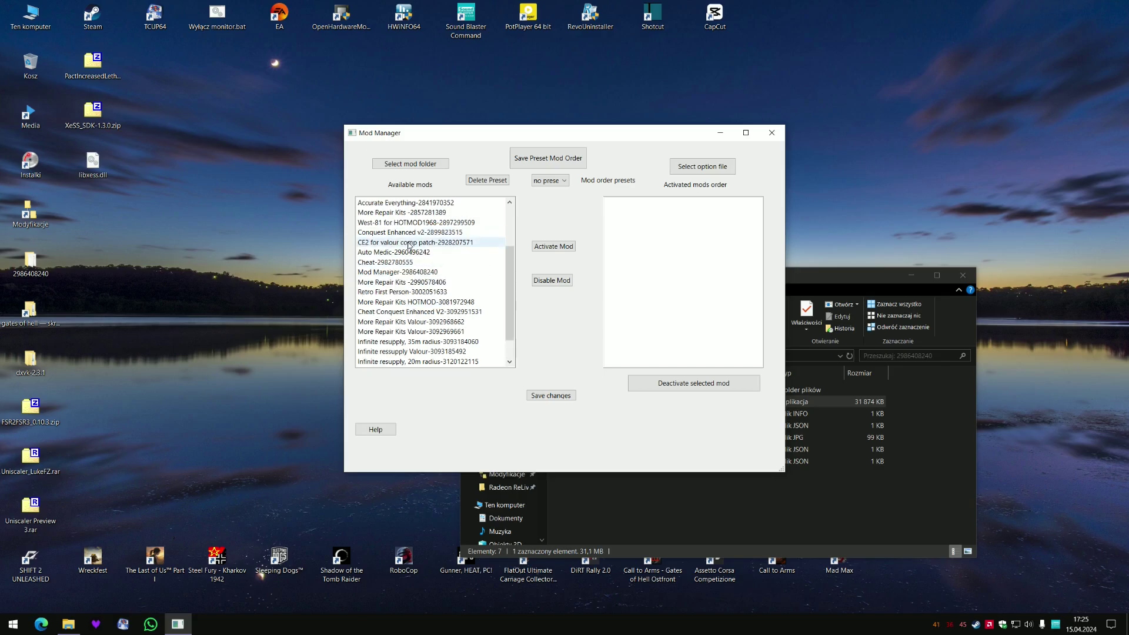
{"action": "double_click", "coordinate": [410, 232]}
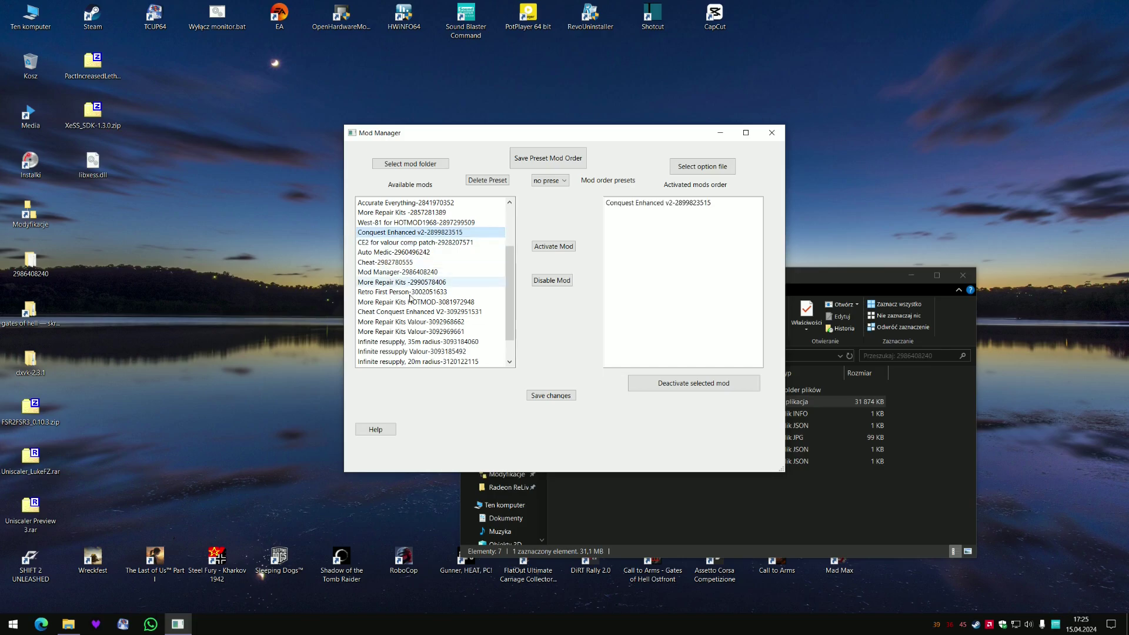
{"action": "scroll", "coordinate": [410, 297], "scroll_direction": "down", "scroll_amount": 1}
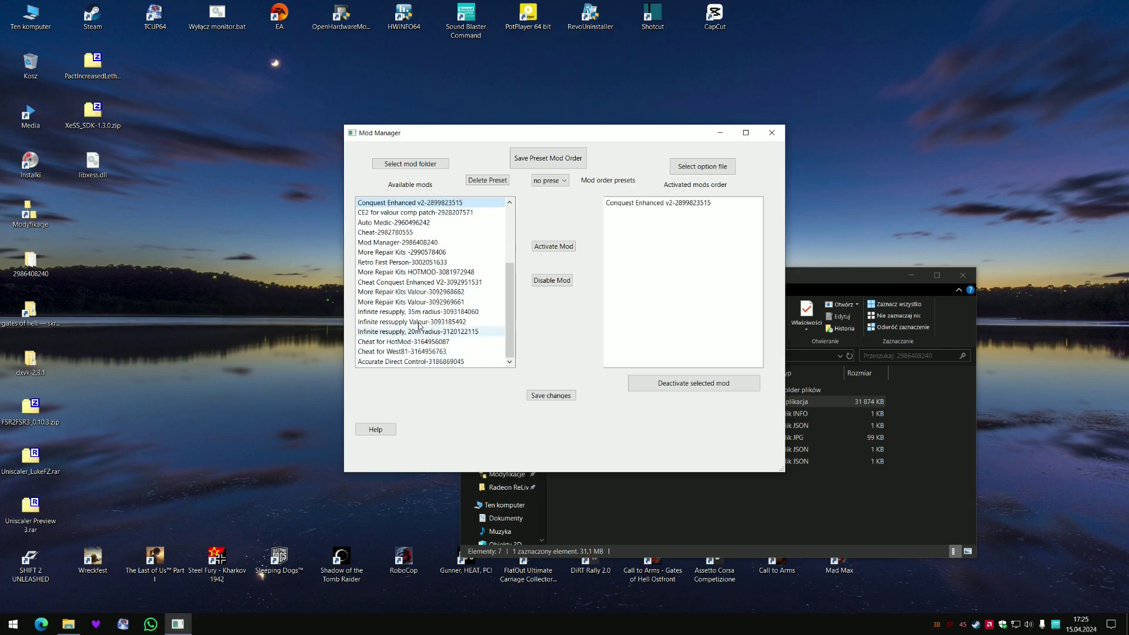
{"action": "double_click", "coordinate": [419, 283]}
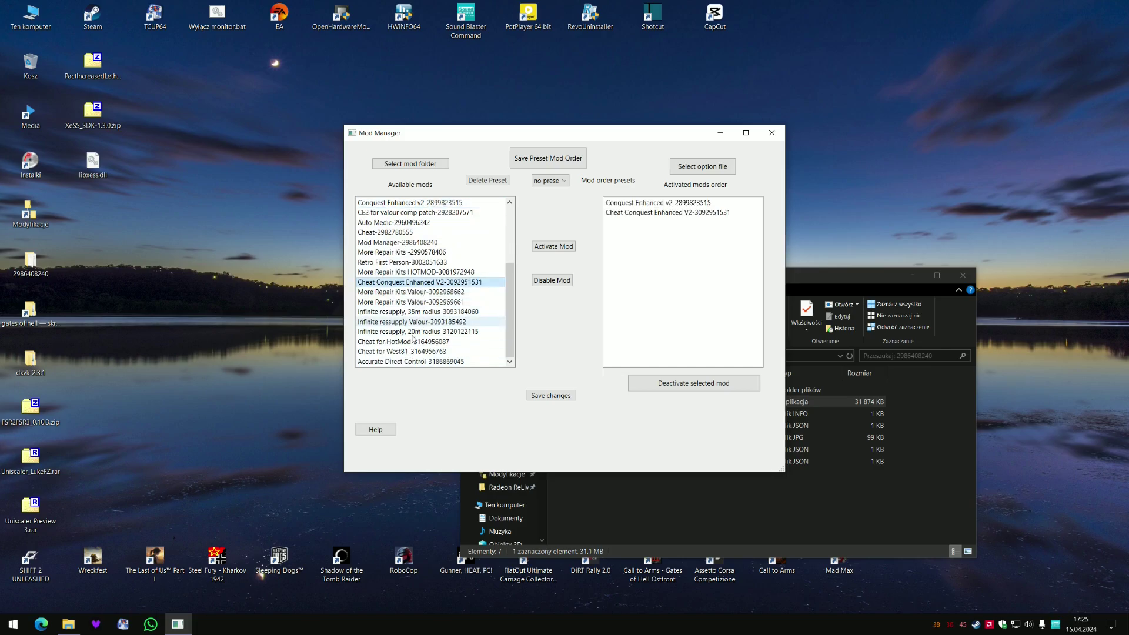
Save this order as a preset named CEV2.
{"action": "left_click", "coordinate": [529, 158]}
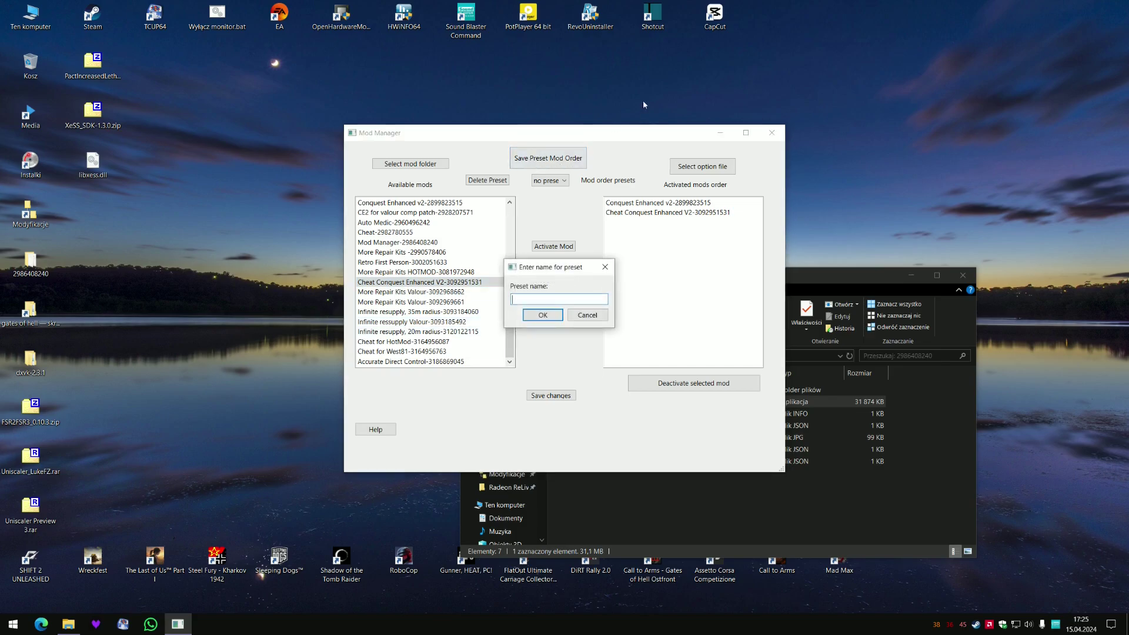
{"action": "type", "text": "CEV2"}
{"action": "left_click", "coordinate": [543, 316]}
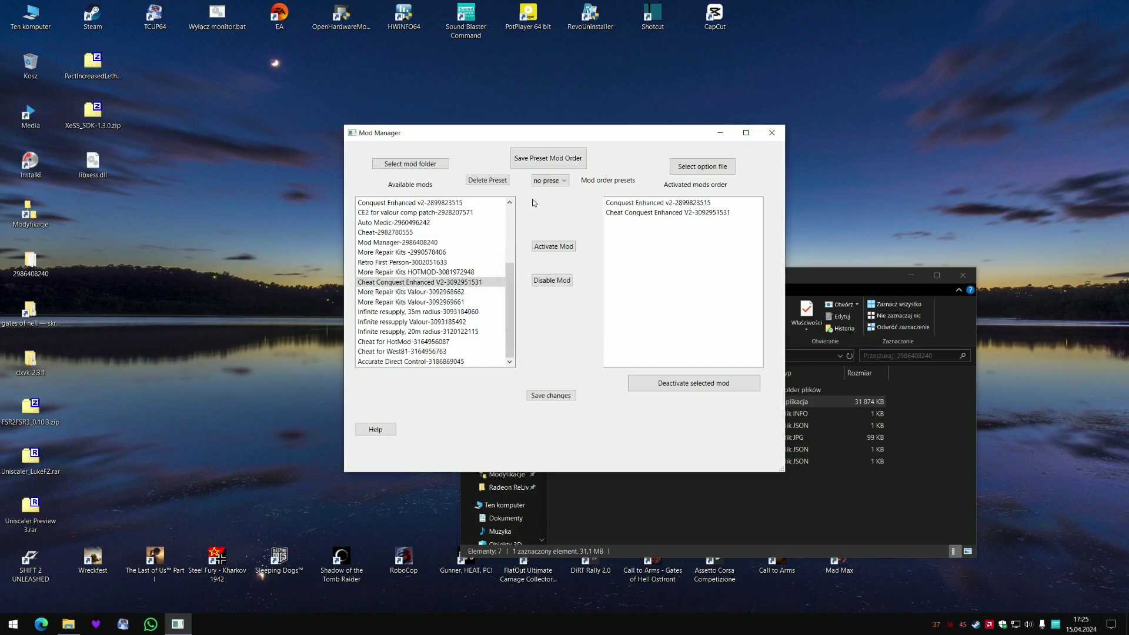
{"action": "left_click", "coordinate": [549, 182]}
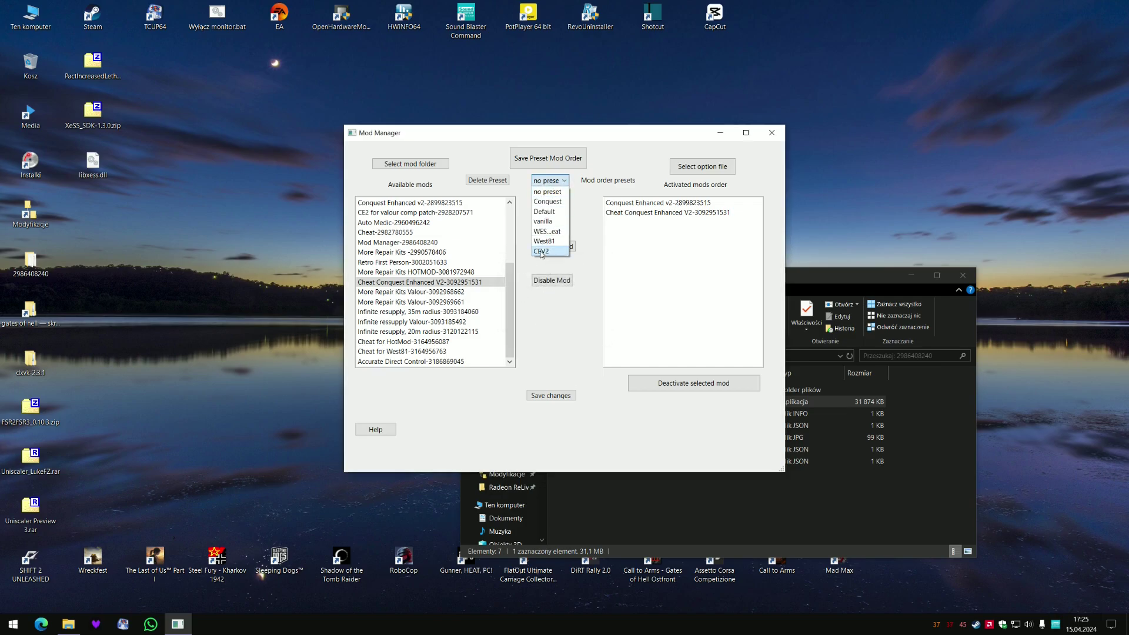
Load the West81 preset, switch to the Default preset's order, save the changes and close Mod Manager.
{"action": "left_click", "coordinate": [540, 242]}
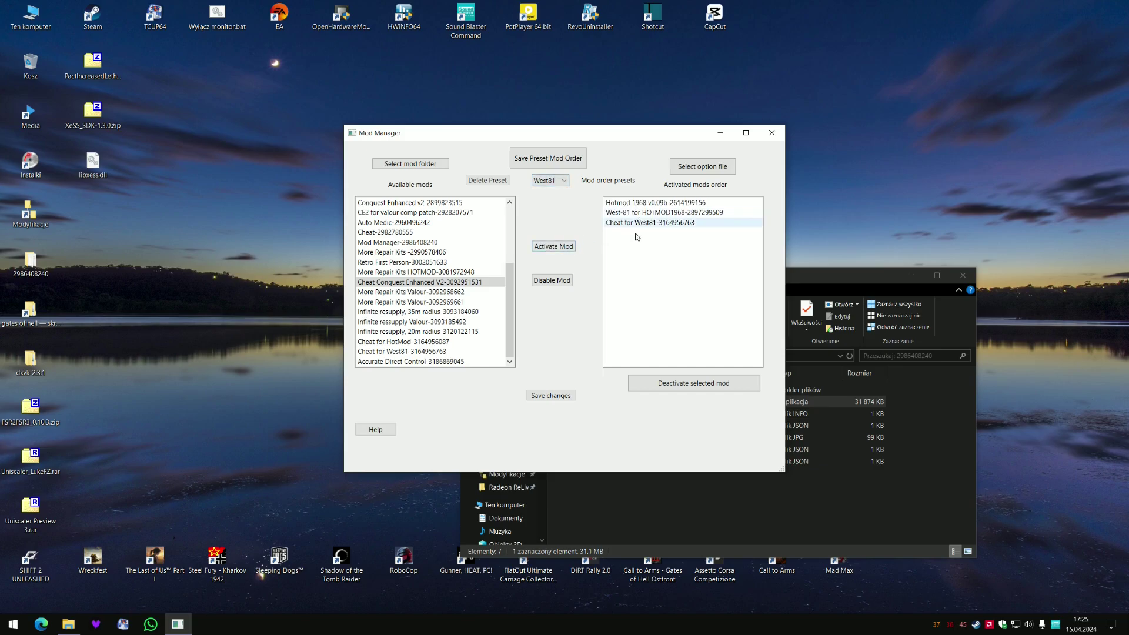
{"action": "left_click", "coordinate": [548, 186]}
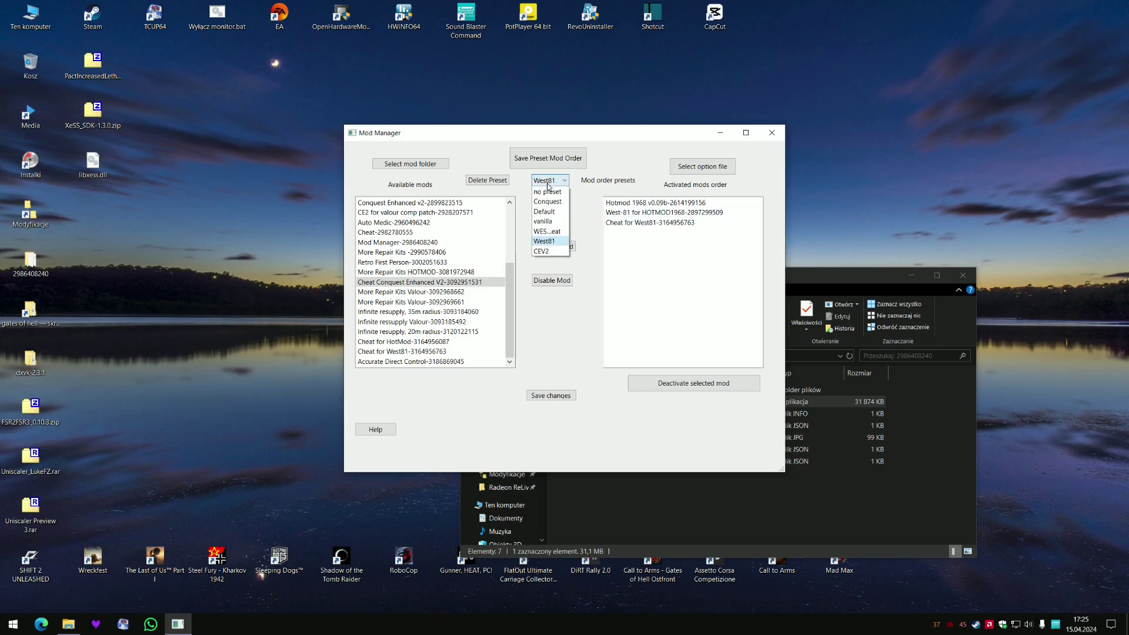
{"action": "left_click", "coordinate": [547, 201]}
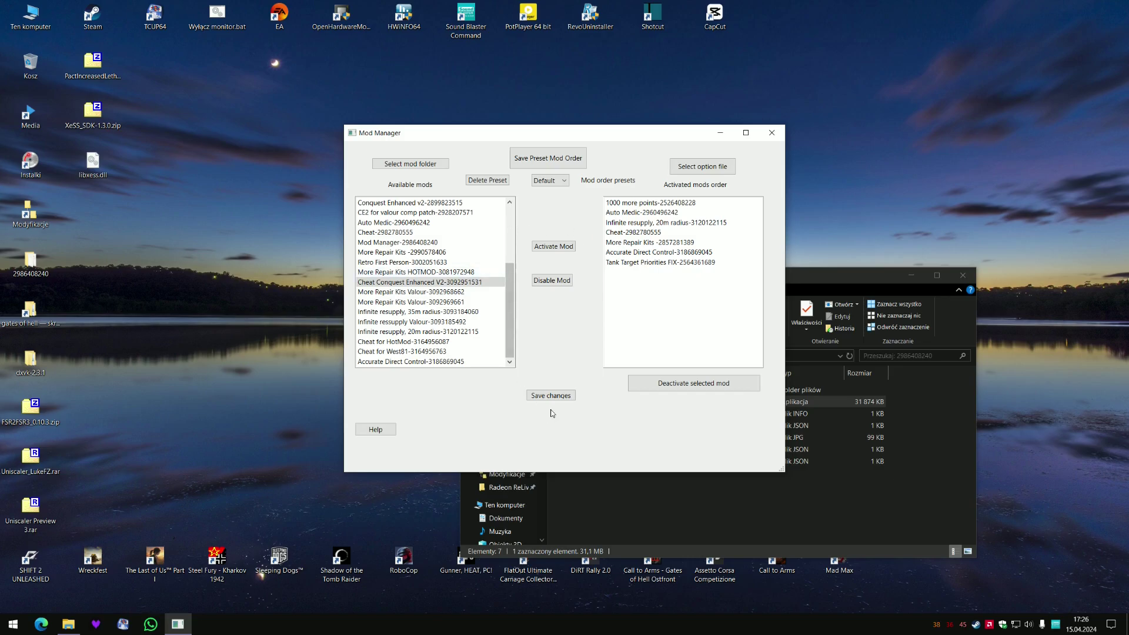
{"action": "left_click", "coordinate": [562, 395]}
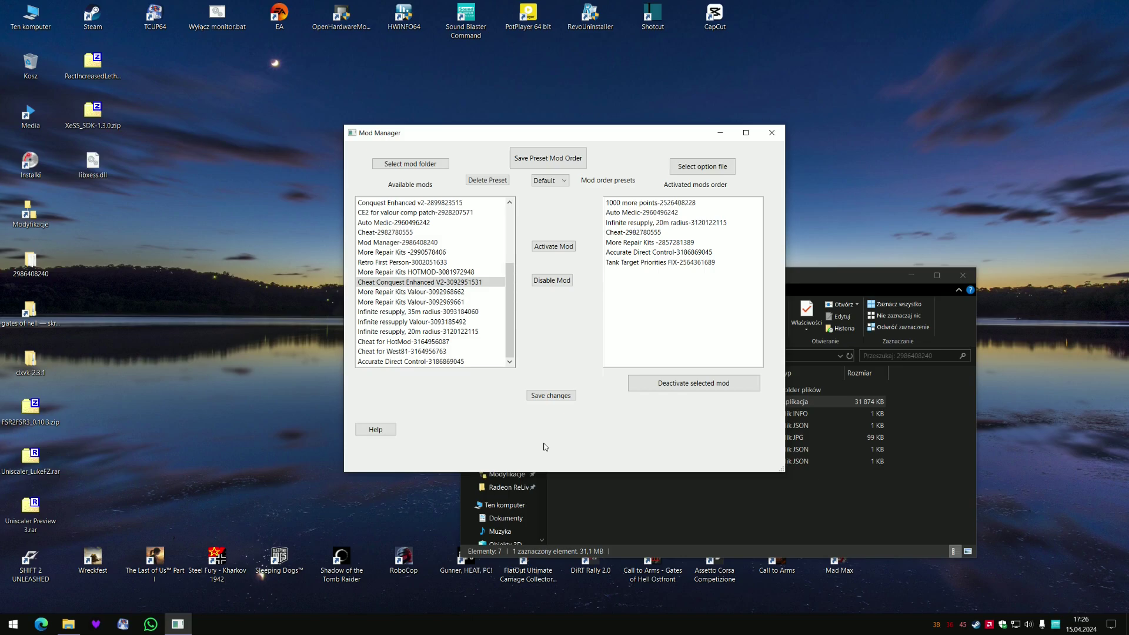
{"action": "left_click", "coordinate": [772, 132]}
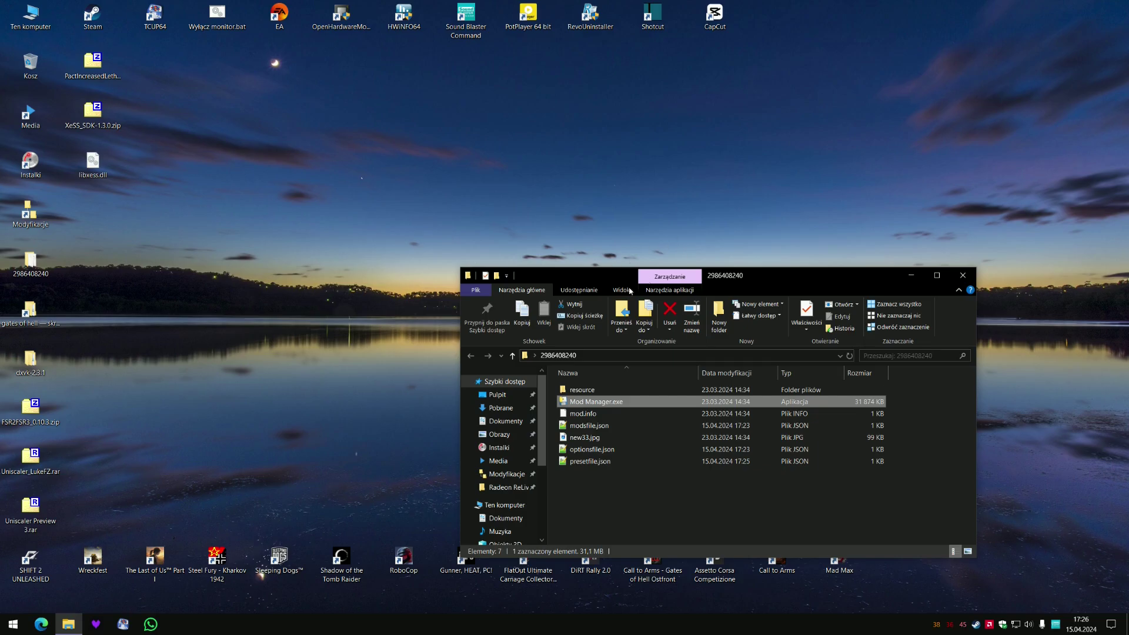
{"action": "scroll", "coordinate": [483, 465], "scroll_direction": "down", "scroll_amount": 3}
{"action": "left_click", "coordinate": [492, 498]}
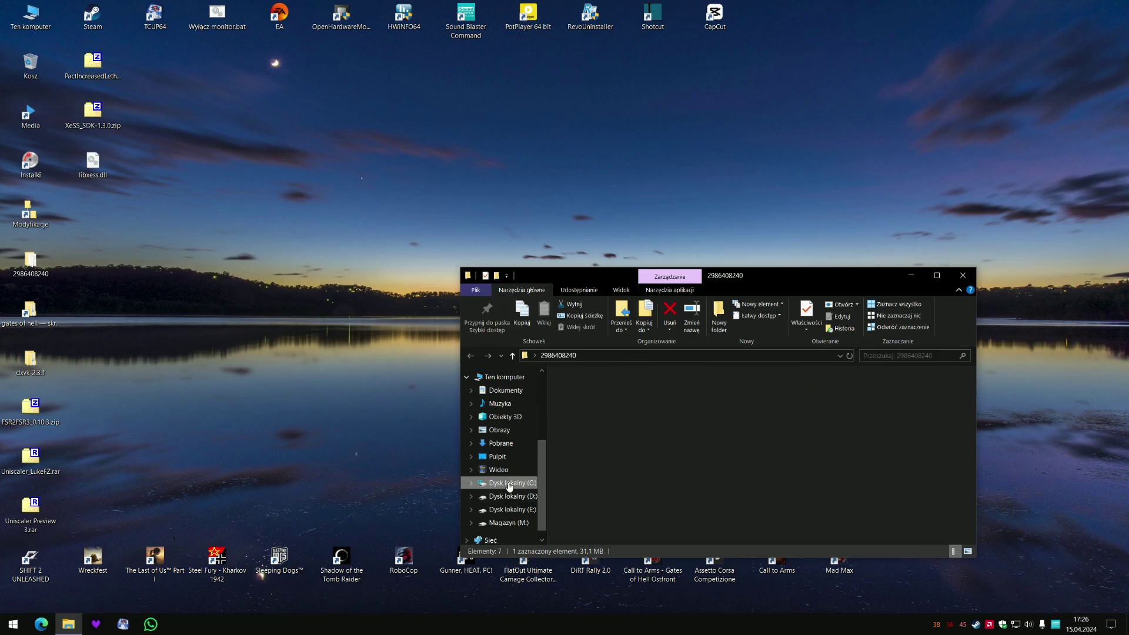
{"action": "left_click", "coordinate": [511, 511]}
{"action": "left_click", "coordinate": [506, 523]}
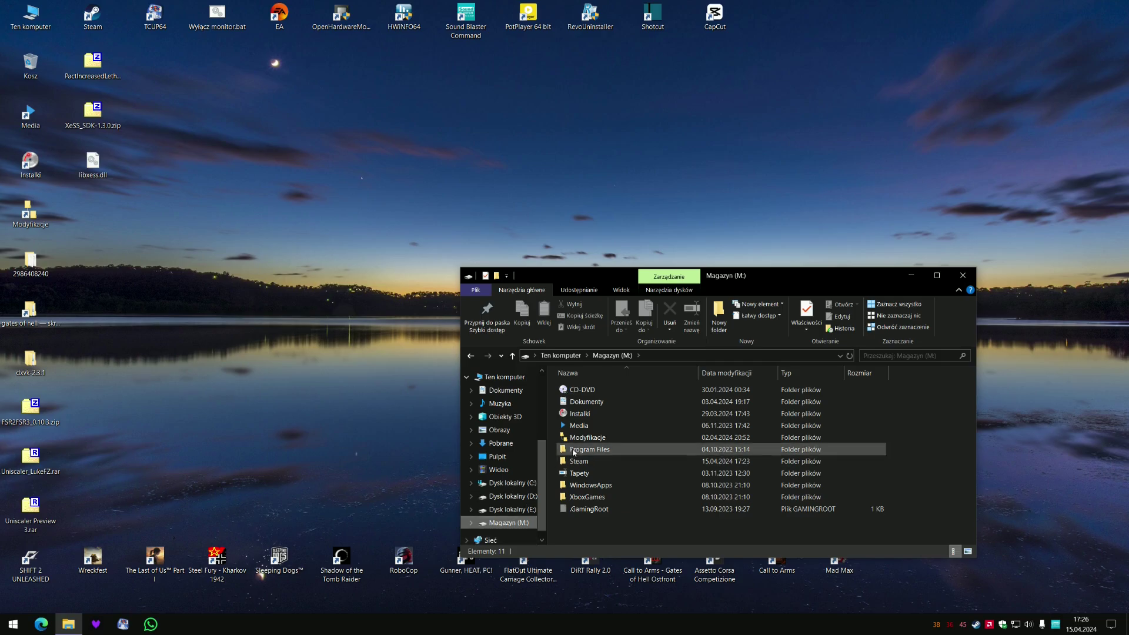
{"action": "double_click", "coordinate": [28, 264]}
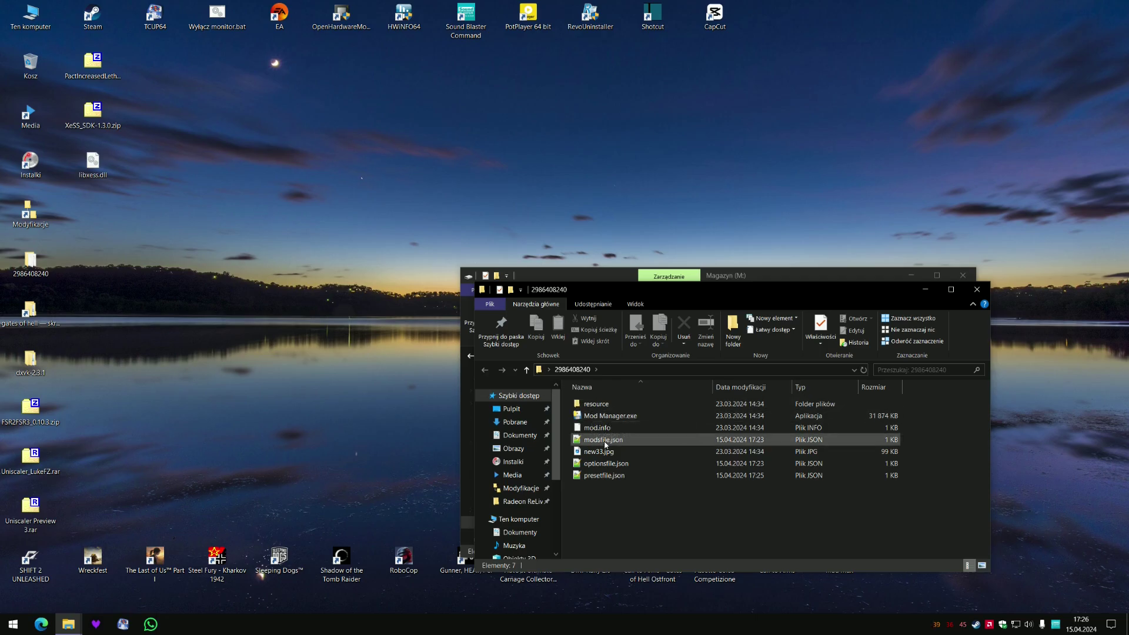
{"action": "double_click", "coordinate": [603, 440]}
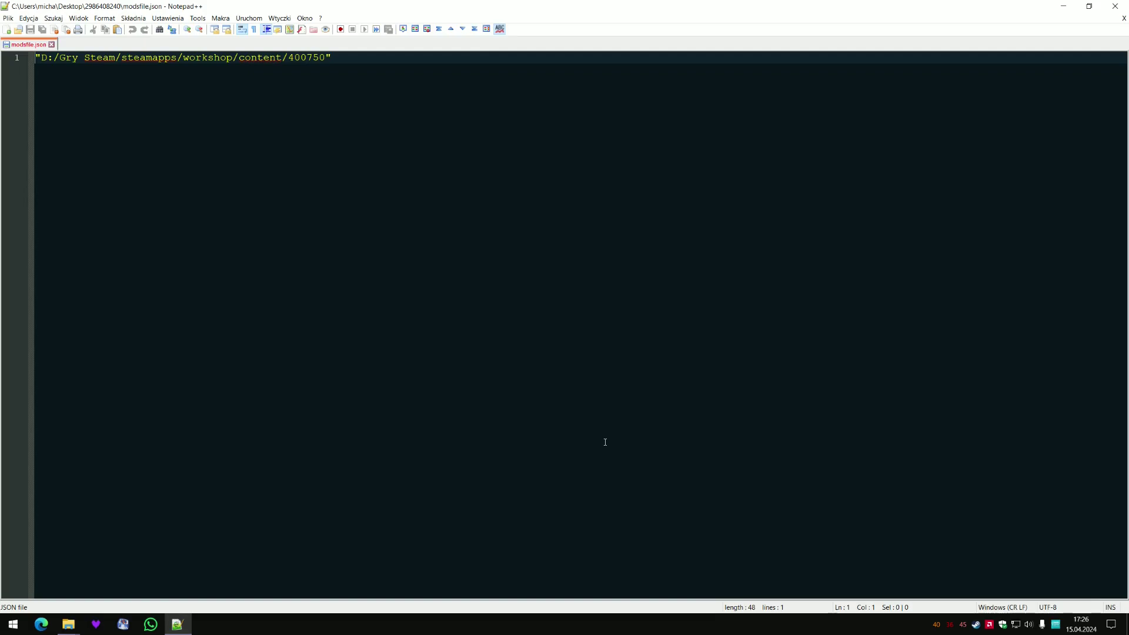
Change modsfile.json's path drive letter from D to F and save it.
{"action": "double_click", "coordinate": [44, 58]}
{"action": "type", "text": "F"}
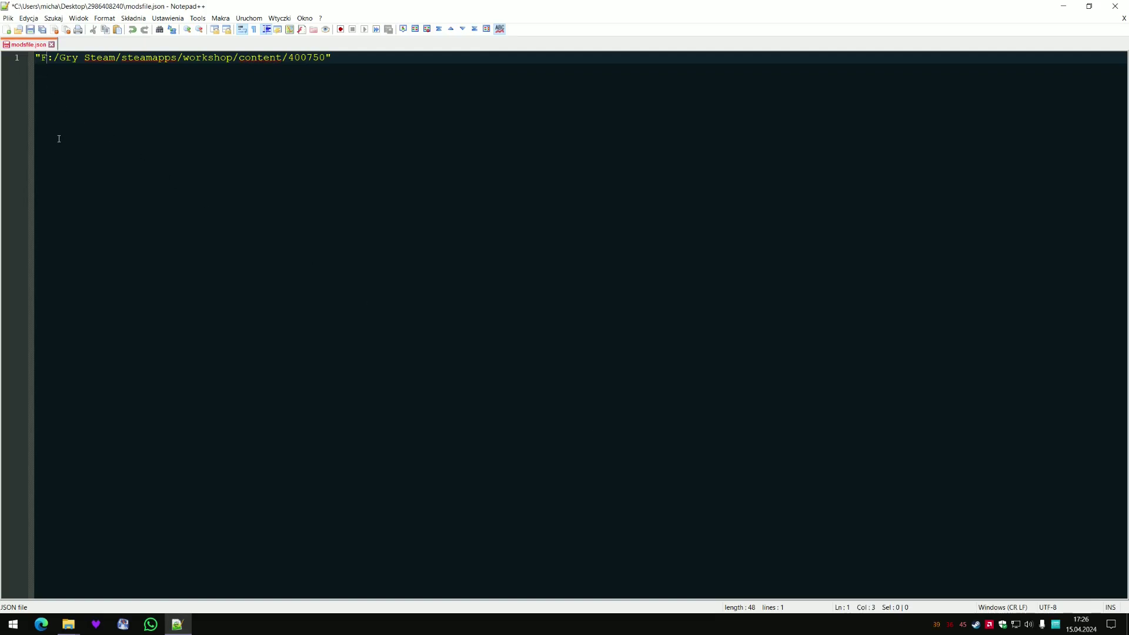
{"action": "left_click", "coordinate": [1115, 6]}
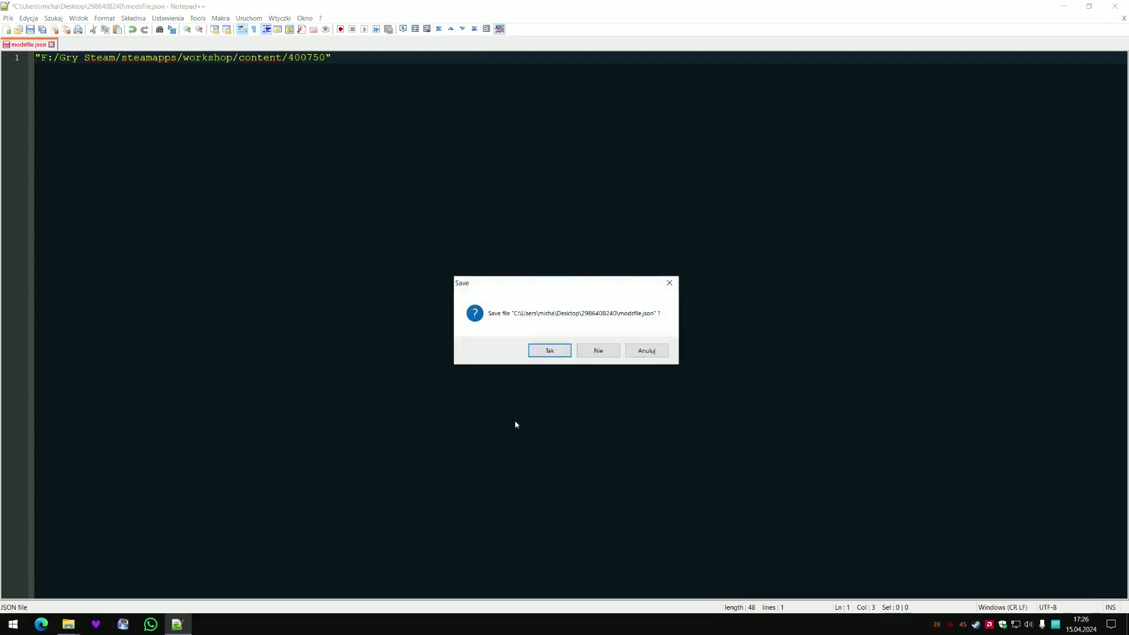
{"action": "left_click", "coordinate": [549, 351]}
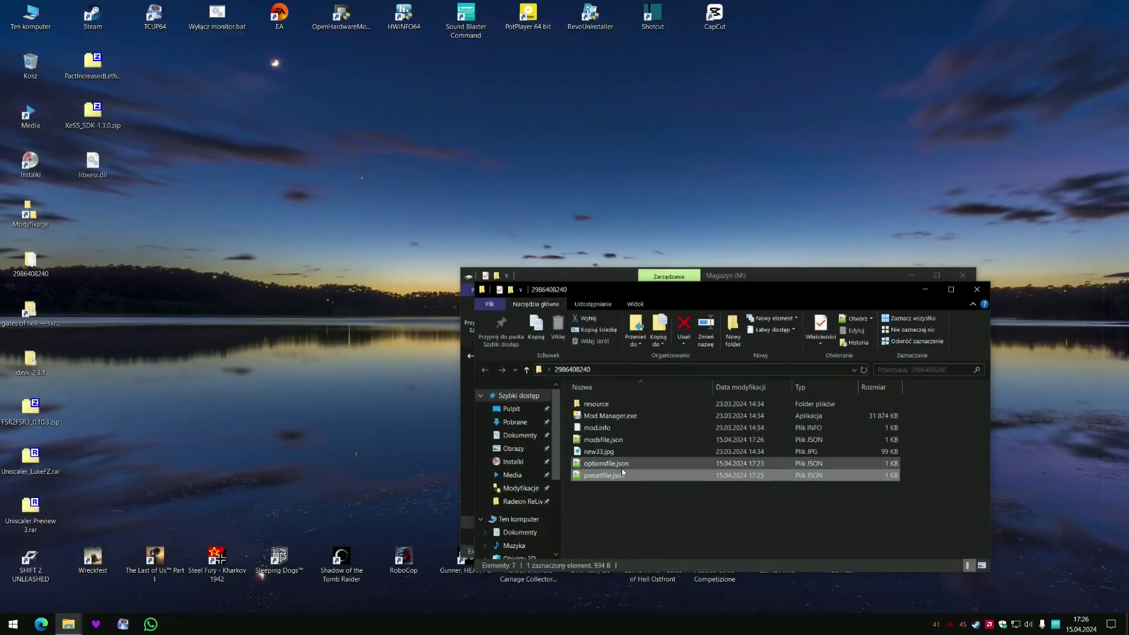
Change optionsfile.json's path drive letter from M to F and save it.
{"action": "double_click", "coordinate": [622, 465]}
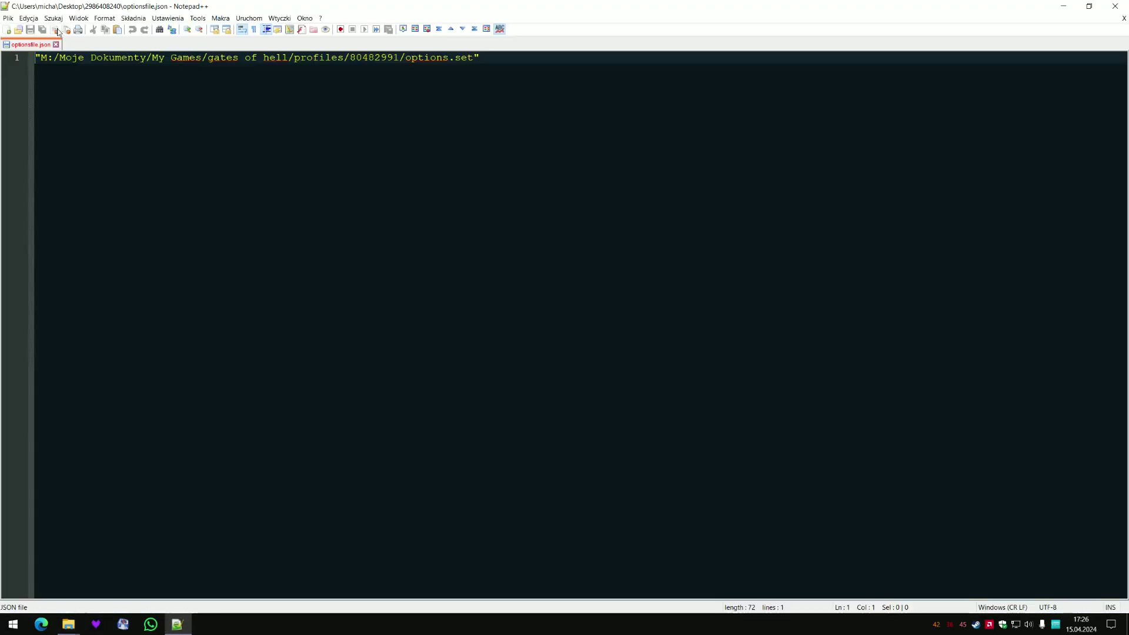
{"action": "triple_click", "coordinate": [48, 64]}
{"action": "left_click", "coordinate": [48, 65]}
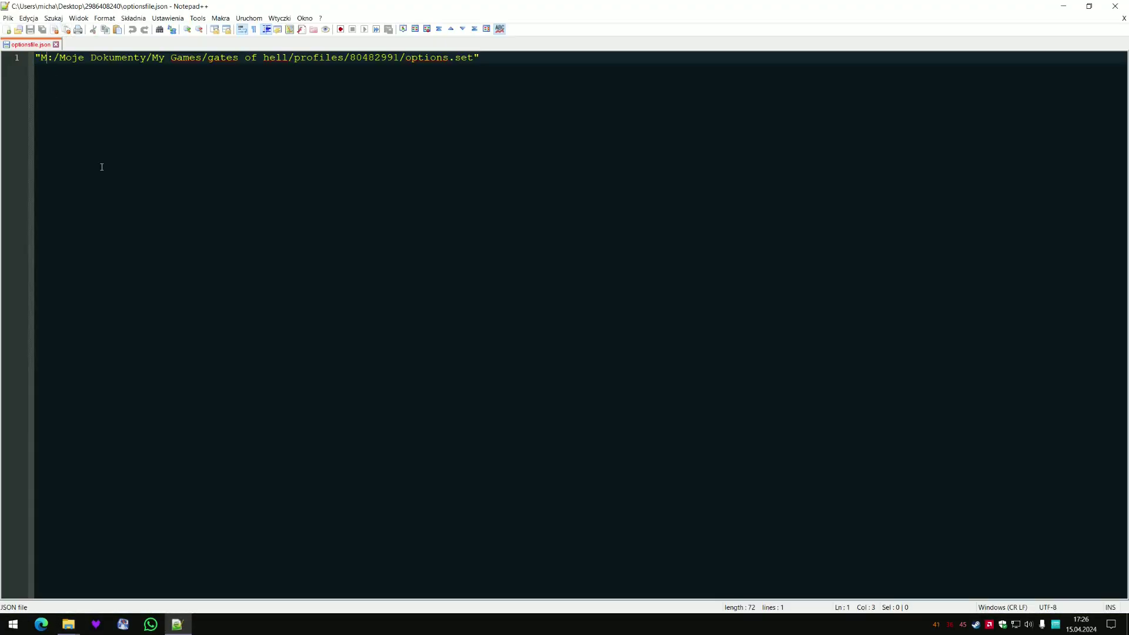
{"action": "key", "text": "BackSpace"}
{"action": "type", "text": "F"}
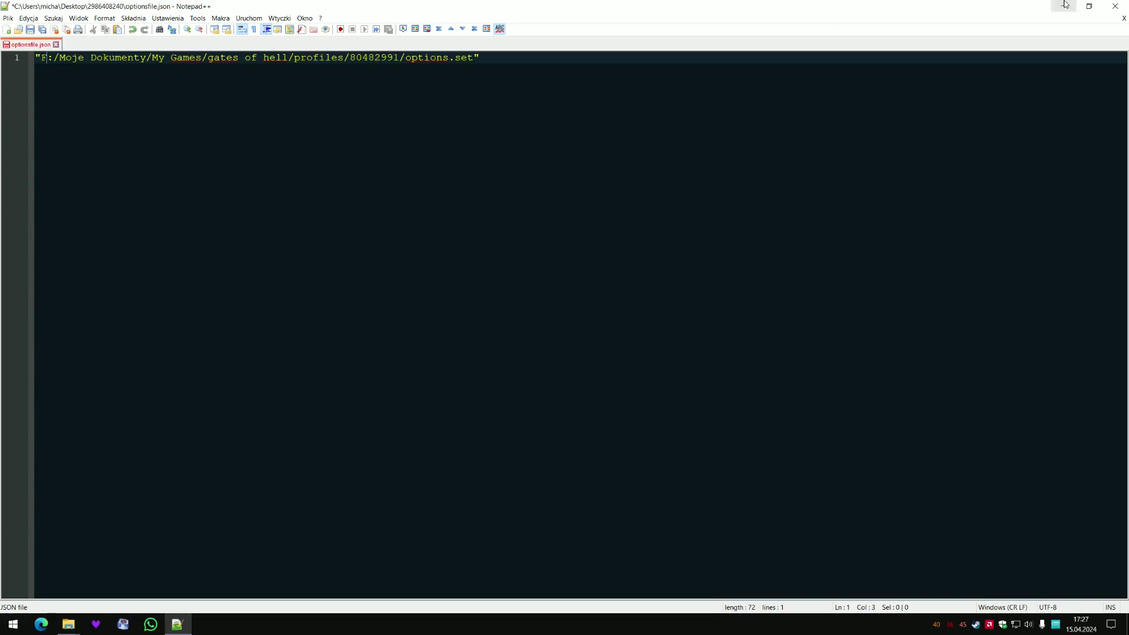
{"action": "left_click", "coordinate": [1115, 6]}
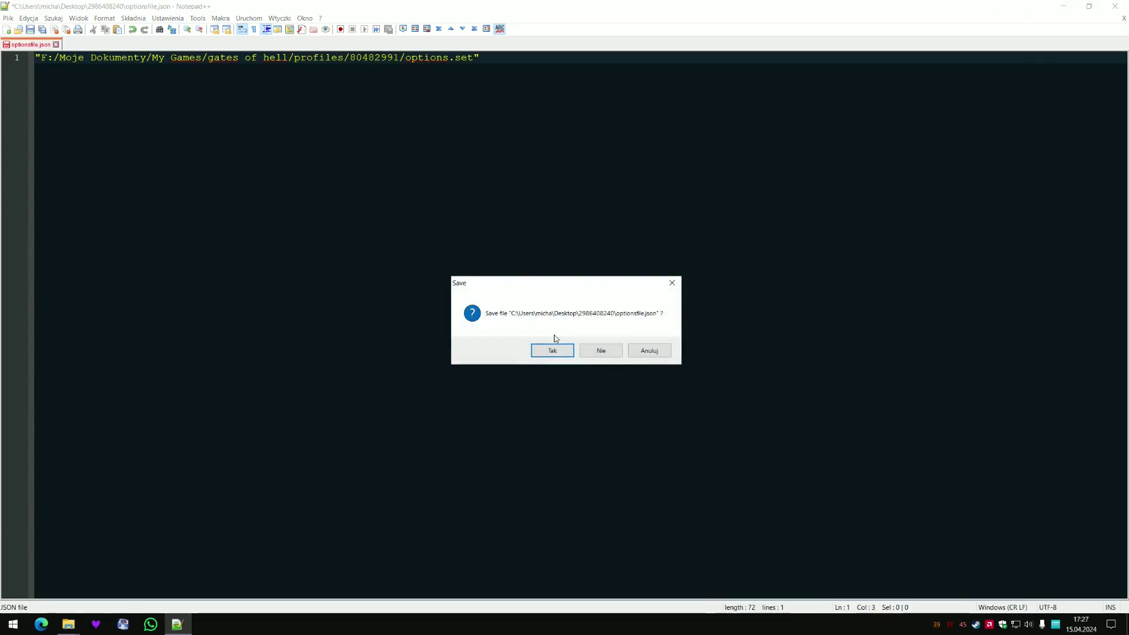
{"action": "left_click", "coordinate": [552, 351]}
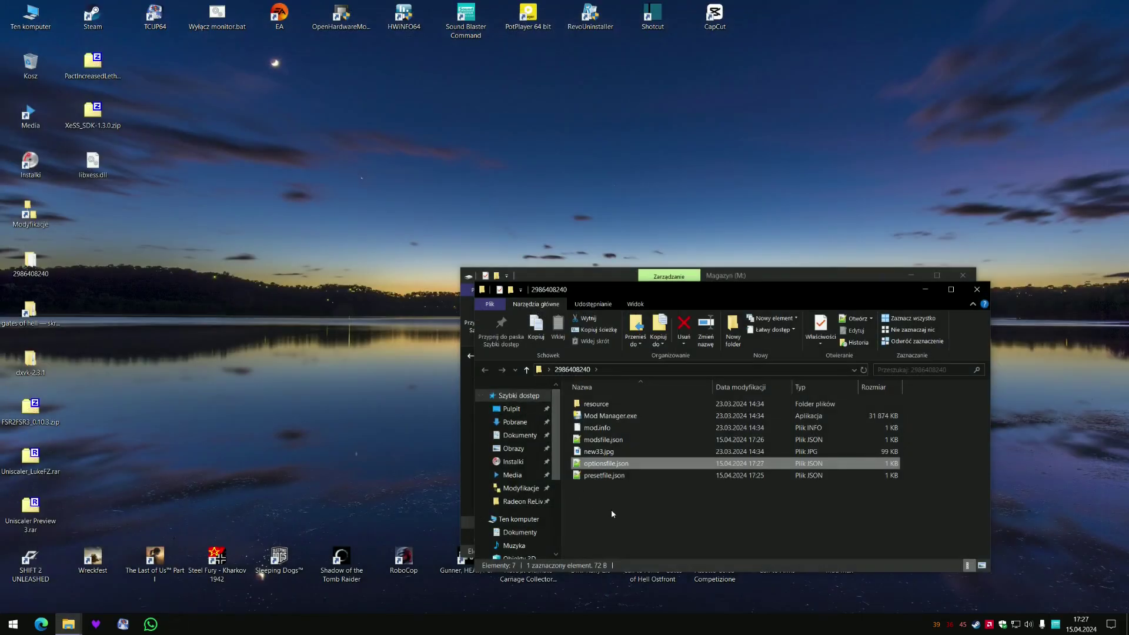
Run Mod Manager.exe, dismiss its missing F: workshop path error, and reopen modsfile.json.
{"action": "double_click", "coordinate": [617, 418]}
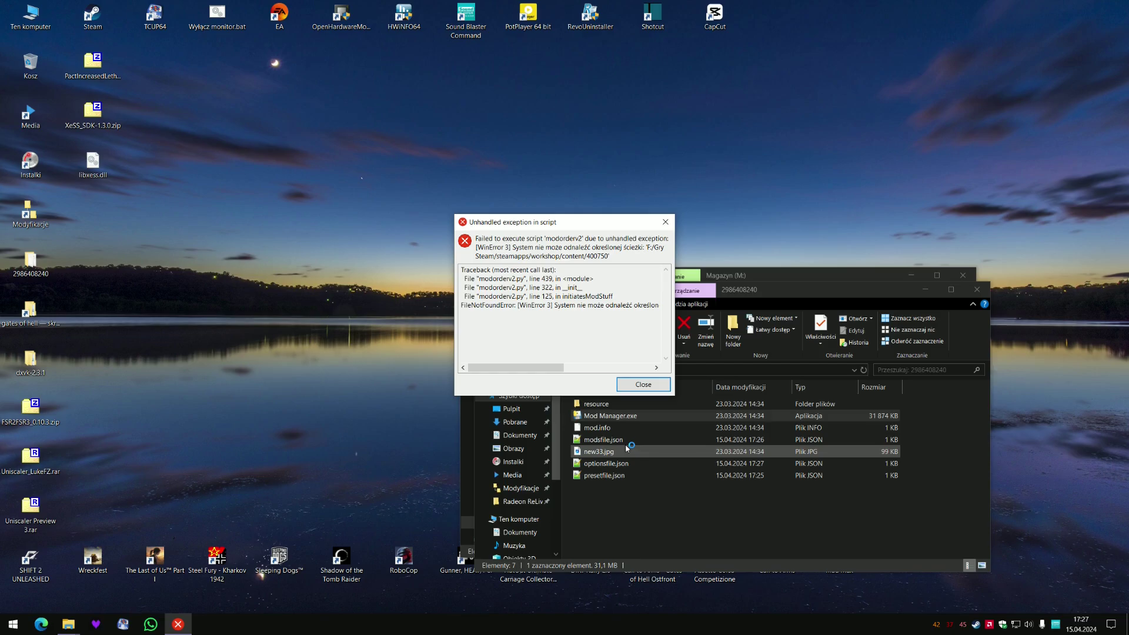
{"action": "left_click", "coordinate": [630, 386]}
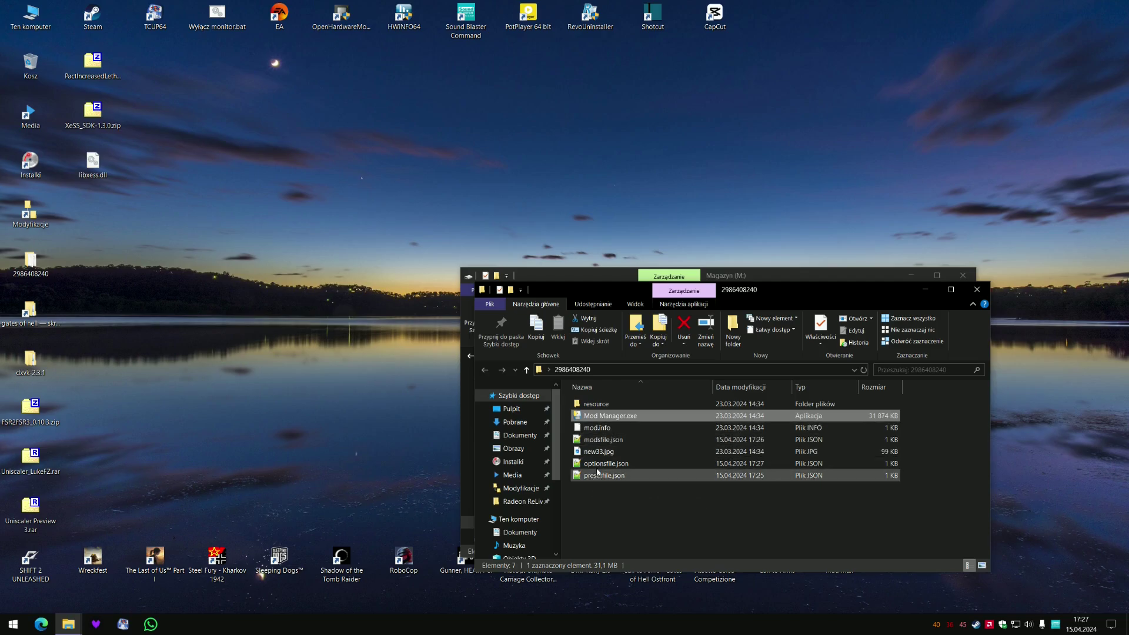
{"action": "double_click", "coordinate": [603, 440]}
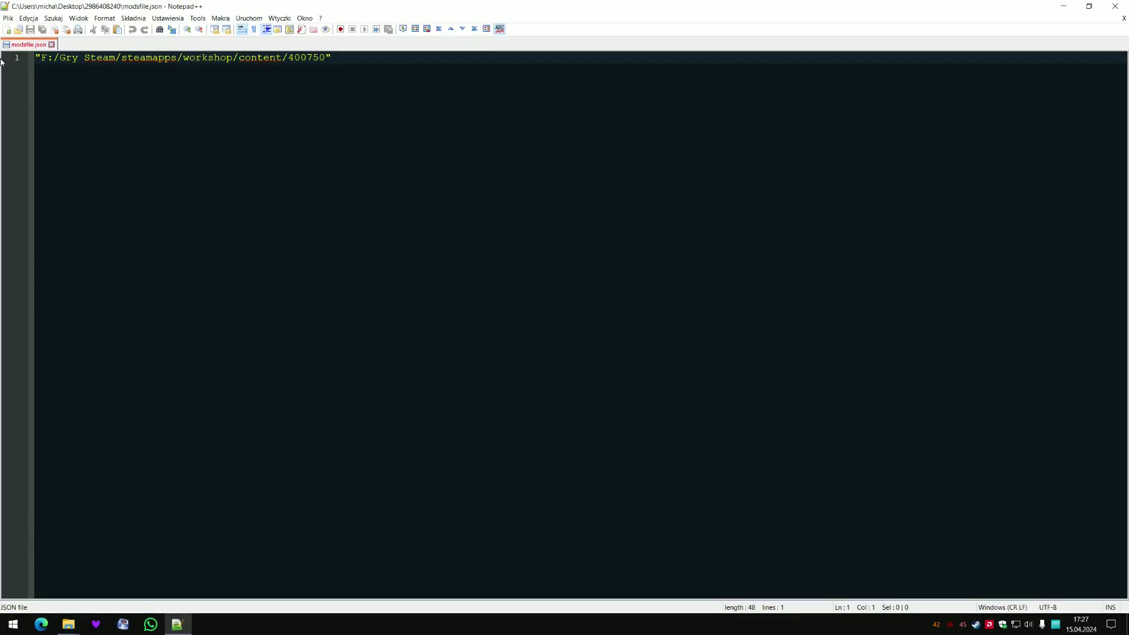
Change modsfile.json's drive letter from F to M and save it.
{"action": "key", "text": "BackSpace"}
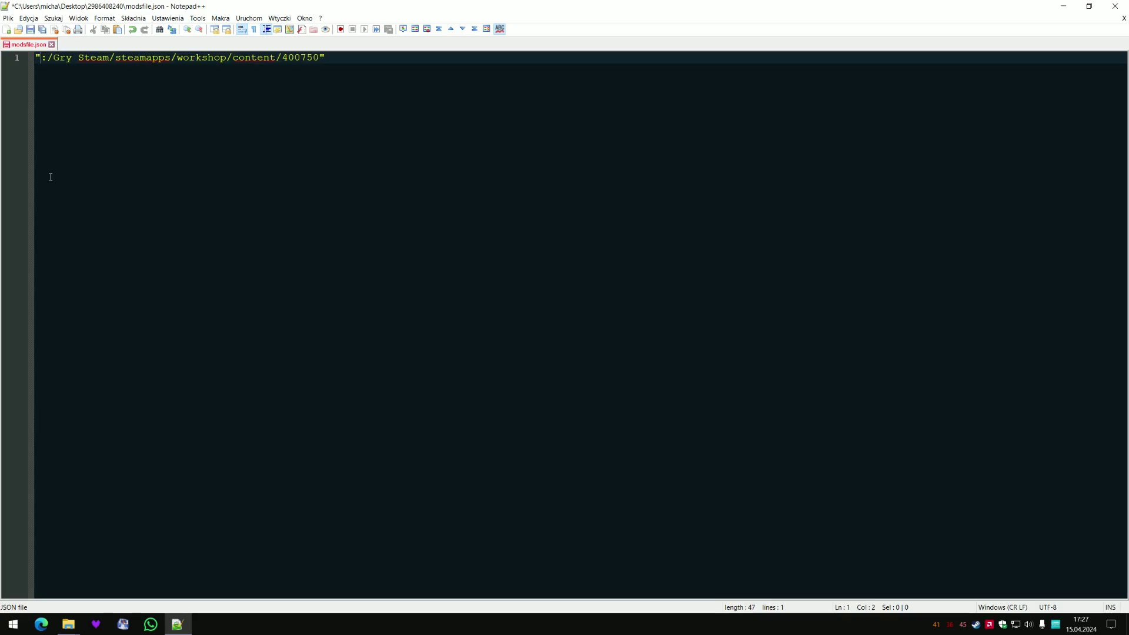
{"action": "type", "text": "M"}
{"action": "left_click", "coordinate": [1121, 5]}
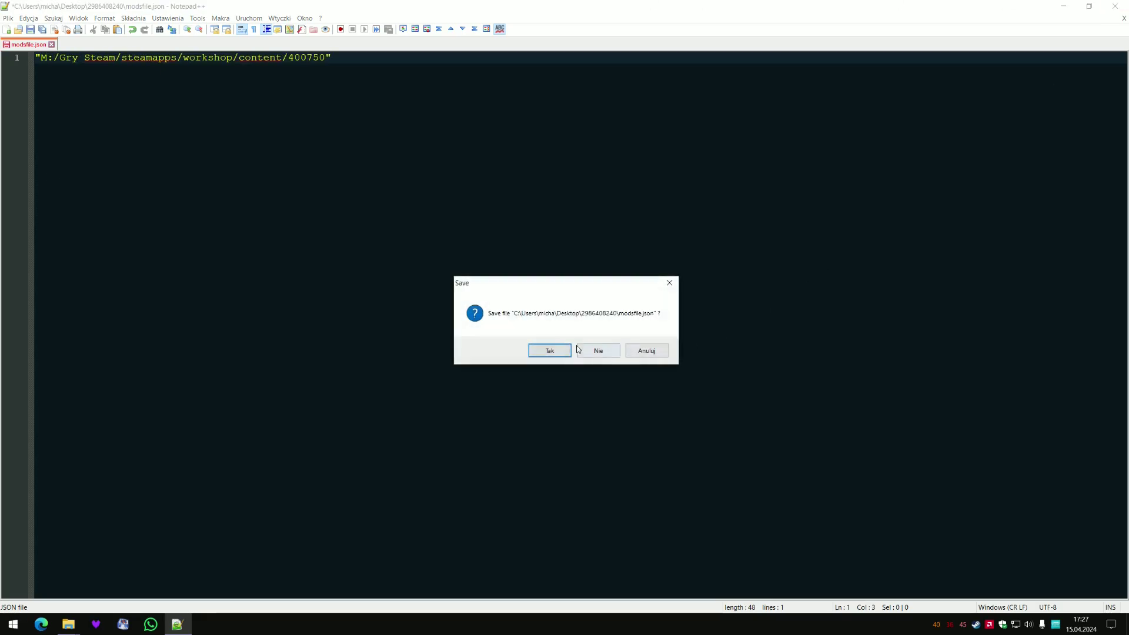
{"action": "left_click", "coordinate": [555, 349]}
Change optionsfile.json's drive letter from F to M and save it.
{"action": "double_click", "coordinate": [606, 463]}
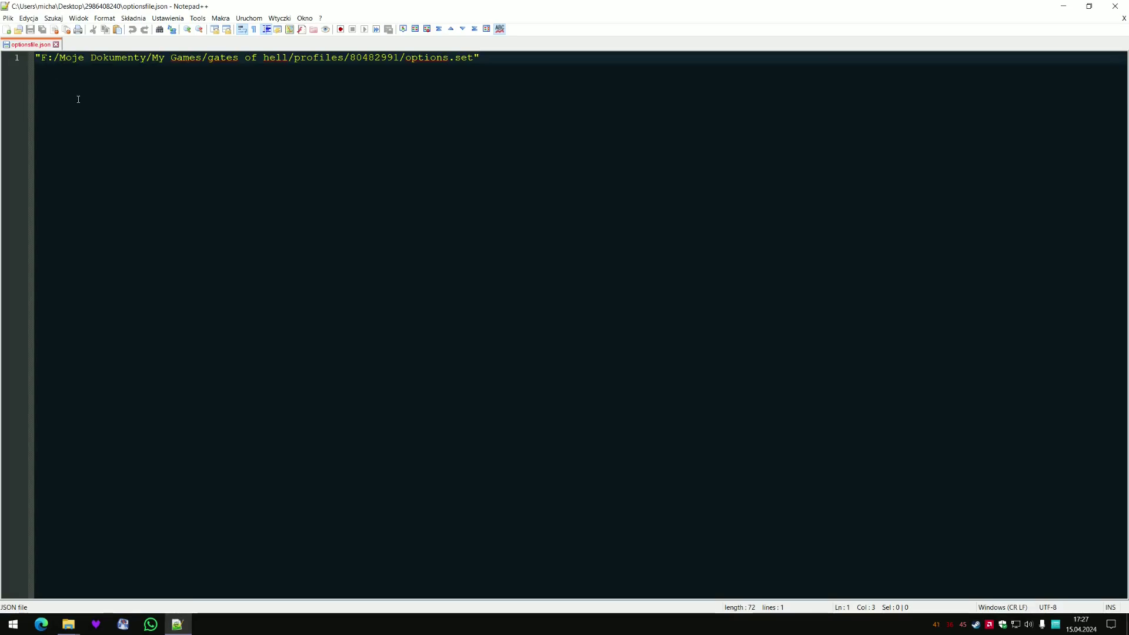
{"action": "key", "text": "BackSpace"}
{"action": "type", "text": "M"}
{"action": "left_click", "coordinate": [1122, 5]}
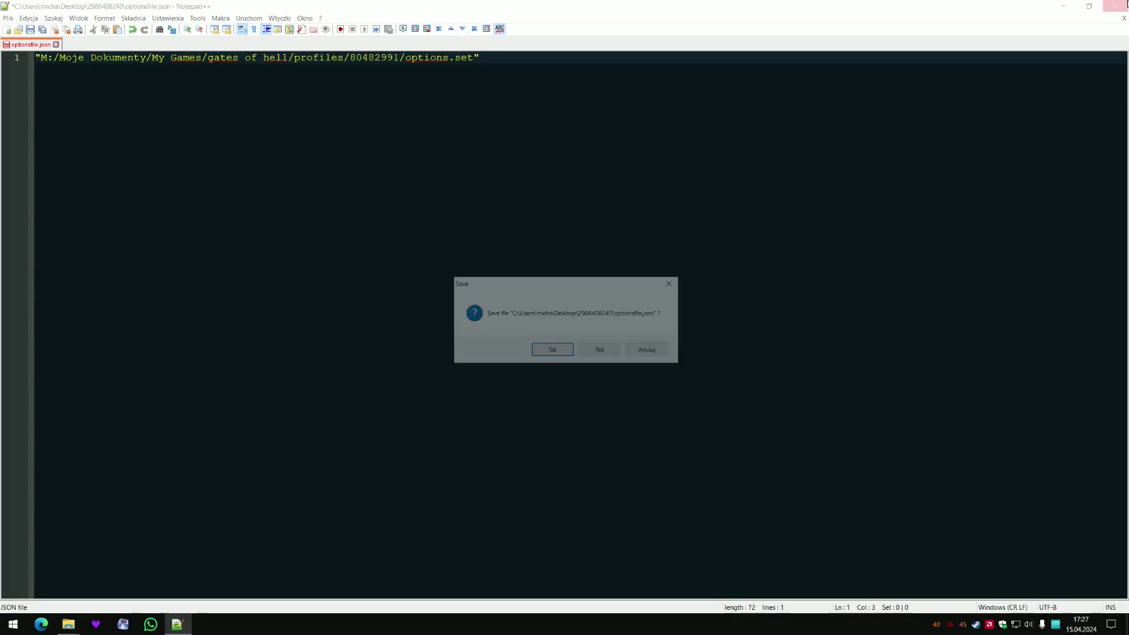
{"action": "left_click", "coordinate": [549, 351]}
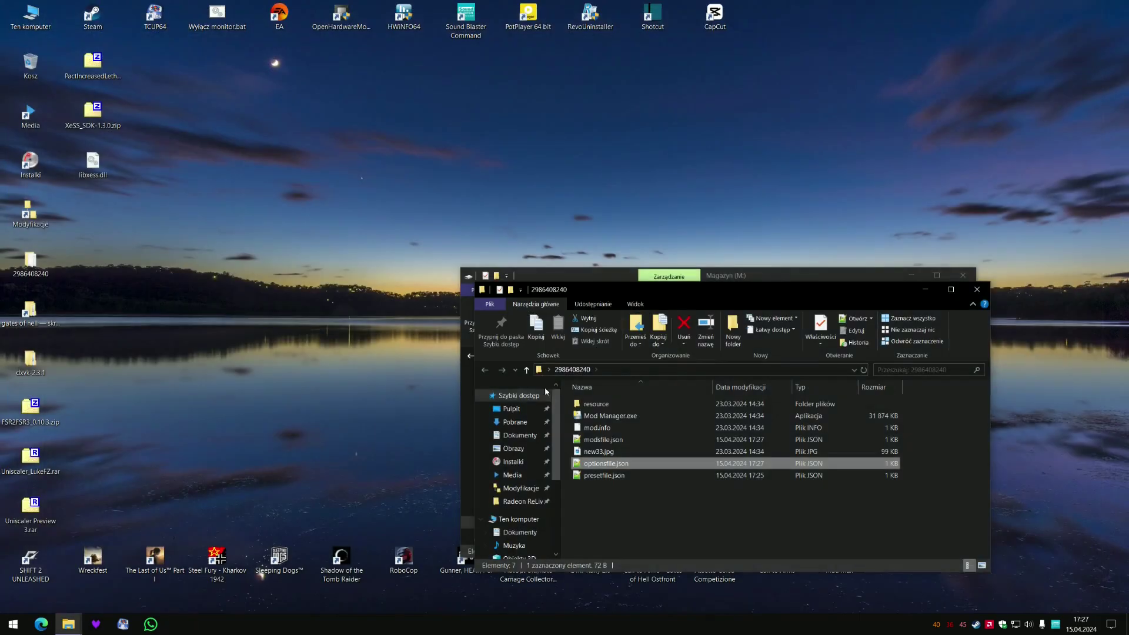
Run Mod Manager again, dismiss the missing-path error, and reopen optionsfile.json.
{"action": "double_click", "coordinate": [611, 416]}
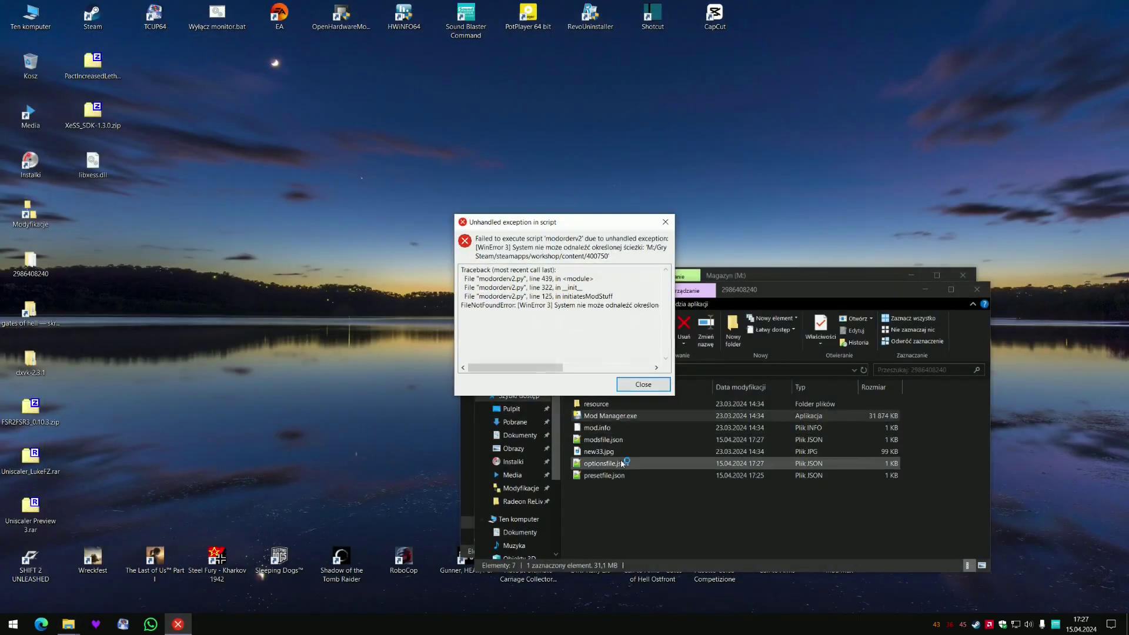
{"action": "left_click", "coordinate": [644, 384]}
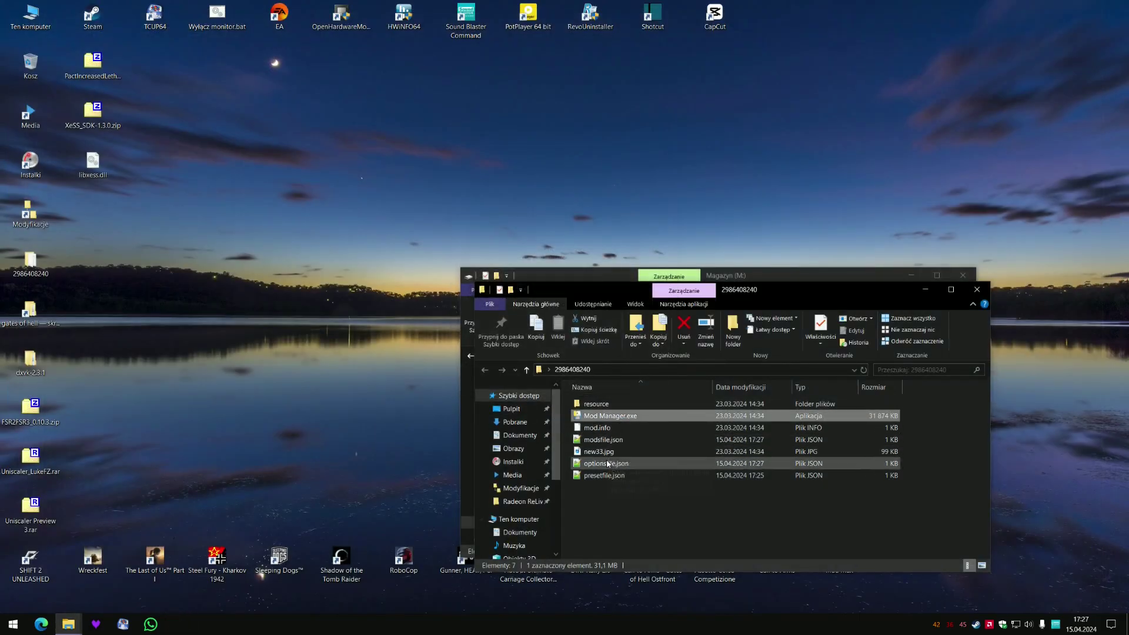
{"action": "double_click", "coordinate": [608, 463]}
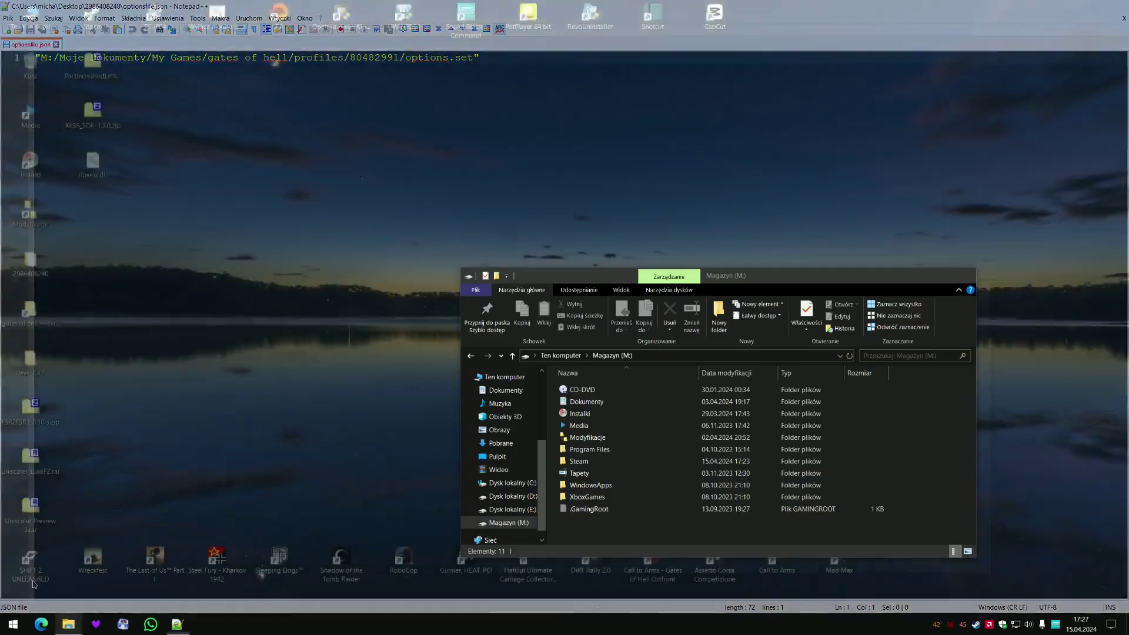
Check the Dokumenty folder on drive M:, then close it and the optionsfile.json editor.
{"action": "left_click", "coordinate": [71, 579]}
{"action": "double_click", "coordinate": [592, 404]}
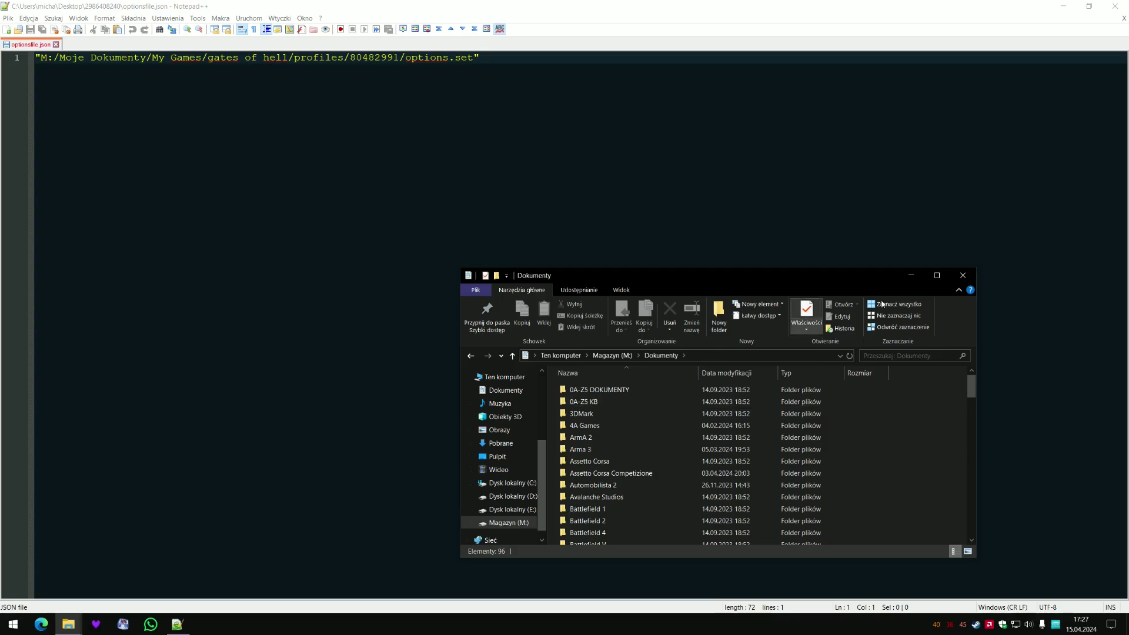
{"action": "left_click", "coordinate": [963, 275]}
{"action": "key", "text": "alt+F4"}
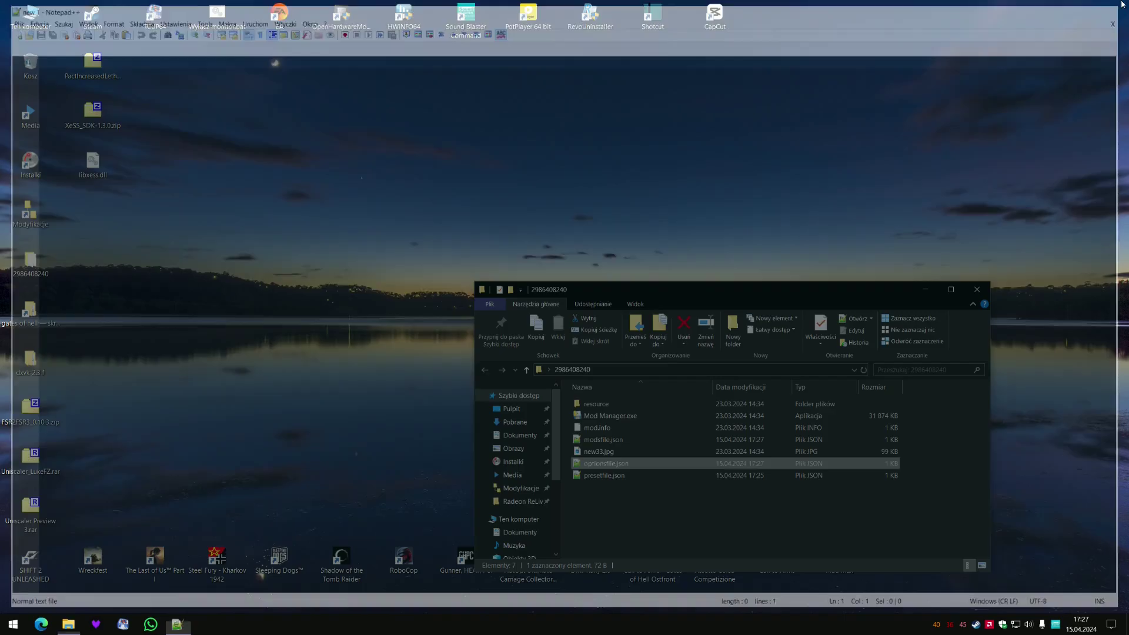
Change modsfile.json's path drive from M to D, save it, and launch Mod Manager.
{"action": "double_click", "coordinate": [605, 440]}
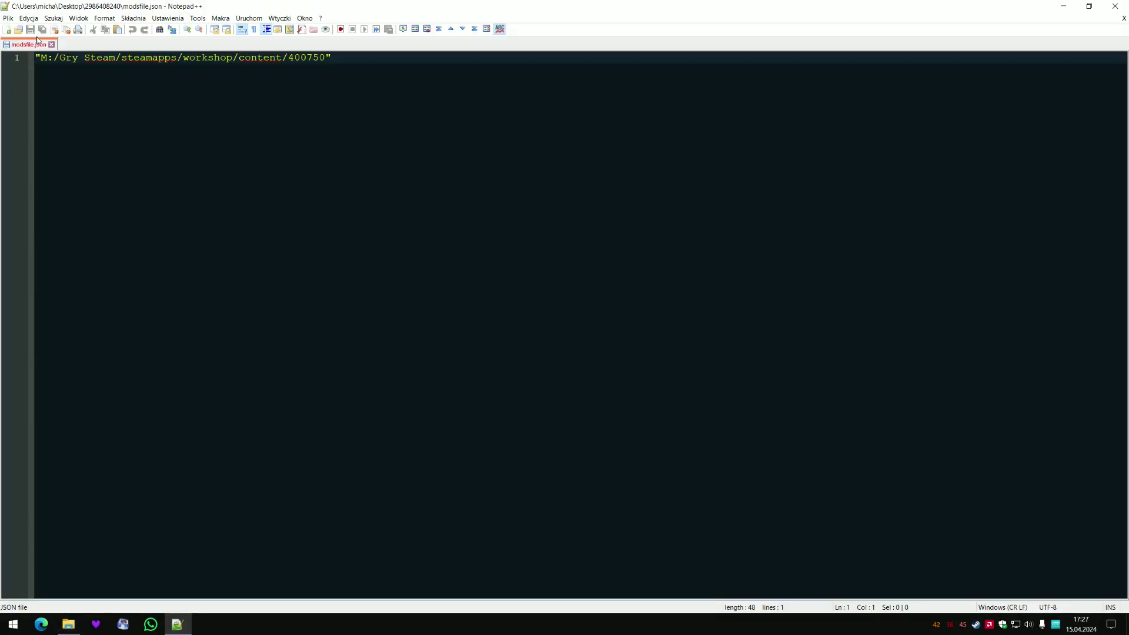
{"action": "key", "text": "BackSpace"}
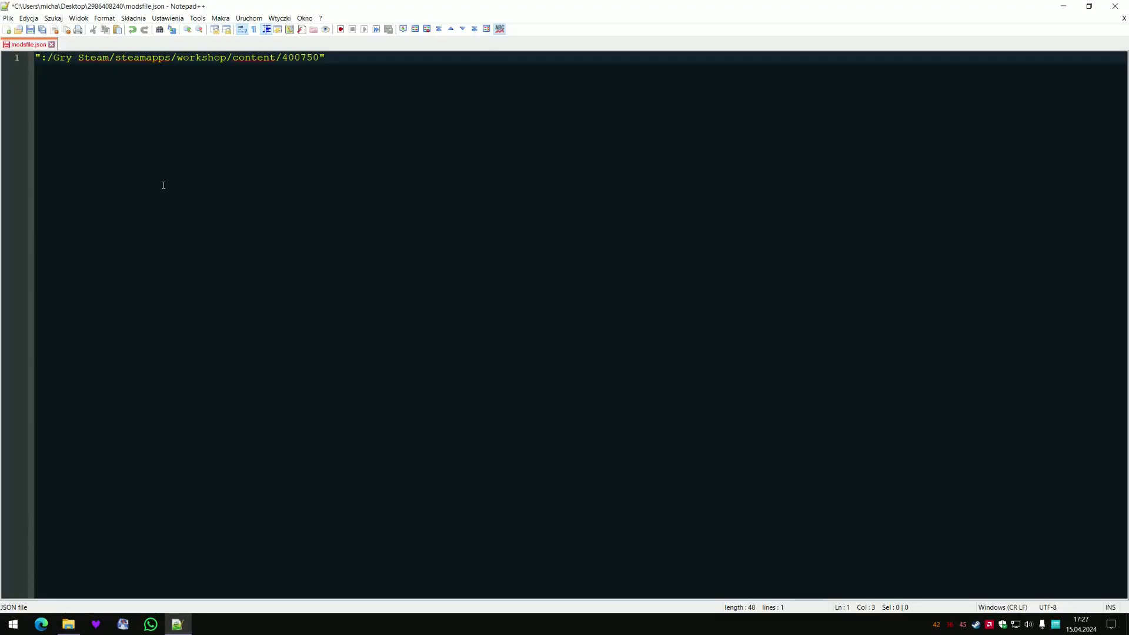
{"action": "type", "text": "D"}
{"action": "left_click", "coordinate": [1116, 6]}
{"action": "left_click", "coordinate": [533, 353]}
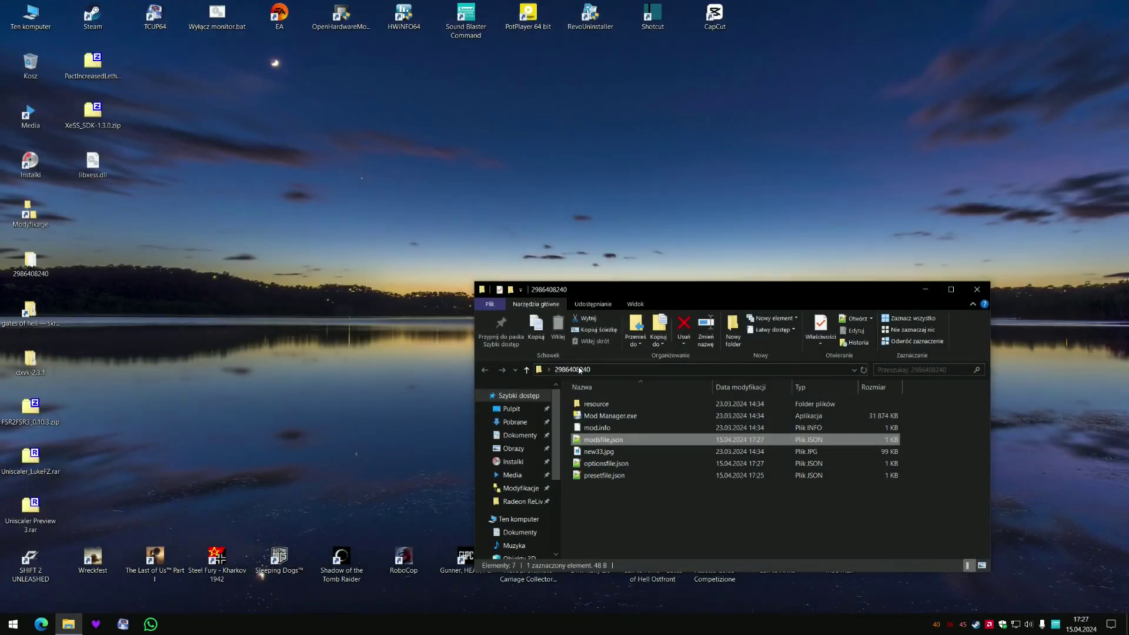
{"action": "double_click", "coordinate": [609, 416]}
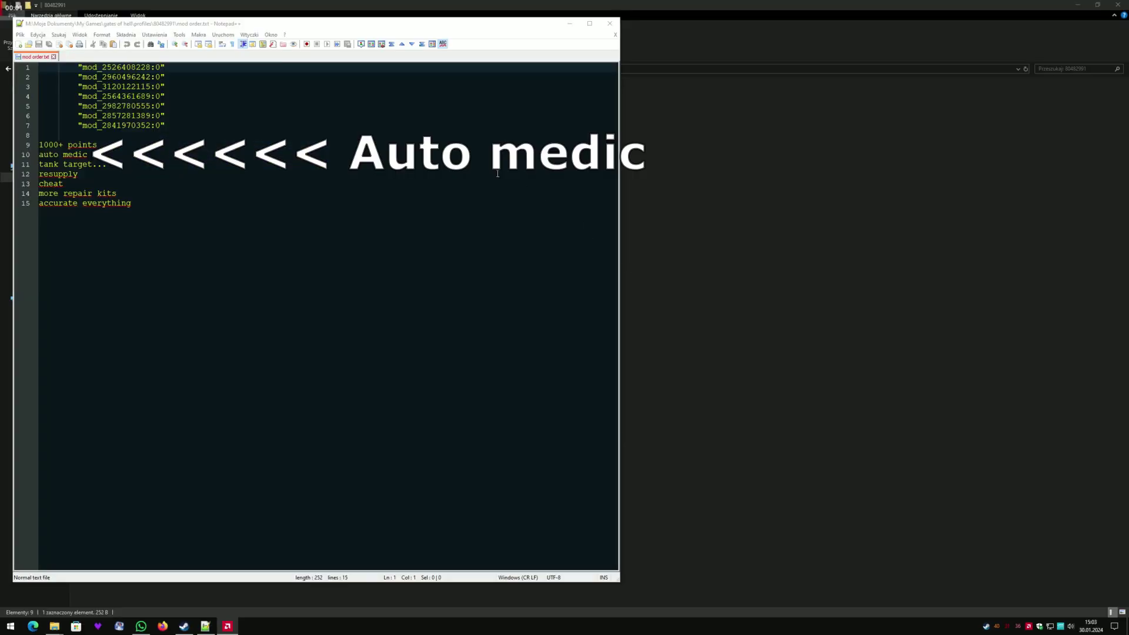
Paste mod order.txt's seven mod entries over the mods block in options.set and save it.
{"action": "left_click_drag", "start_coordinate": [171, 128], "coordinate": [45, 67]}
{"action": "key", "text": "ctrl+c"}
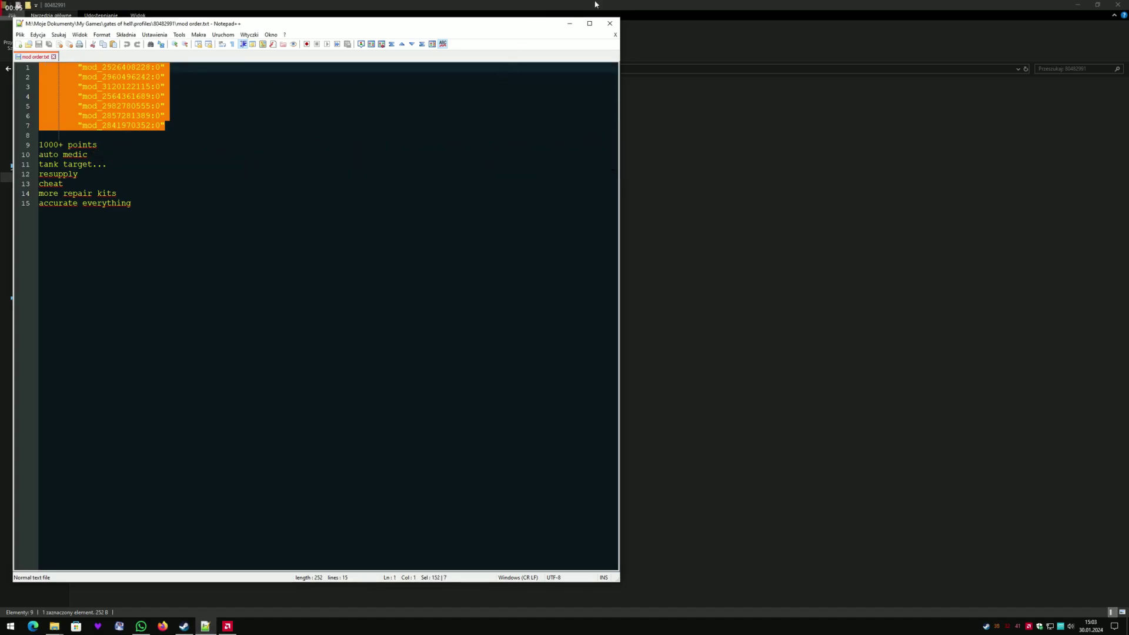
{"action": "left_click", "coordinate": [610, 23]}
{"action": "double_click", "coordinate": [151, 160]}
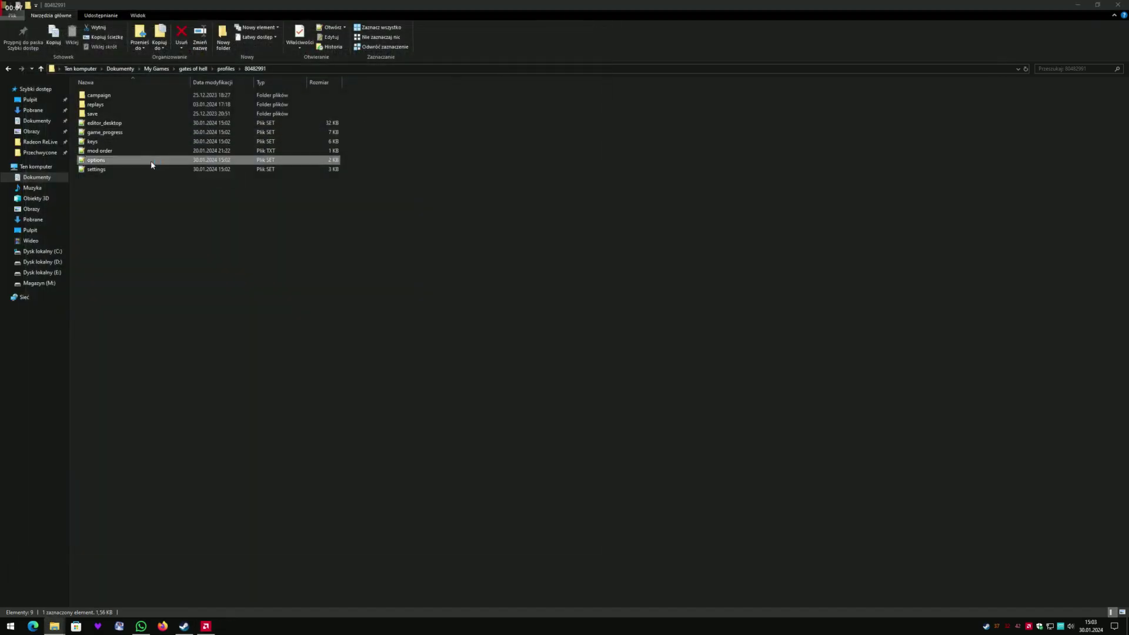
{"action": "scroll", "coordinate": [142, 313], "scroll_direction": "down", "scroll_amount": 5}
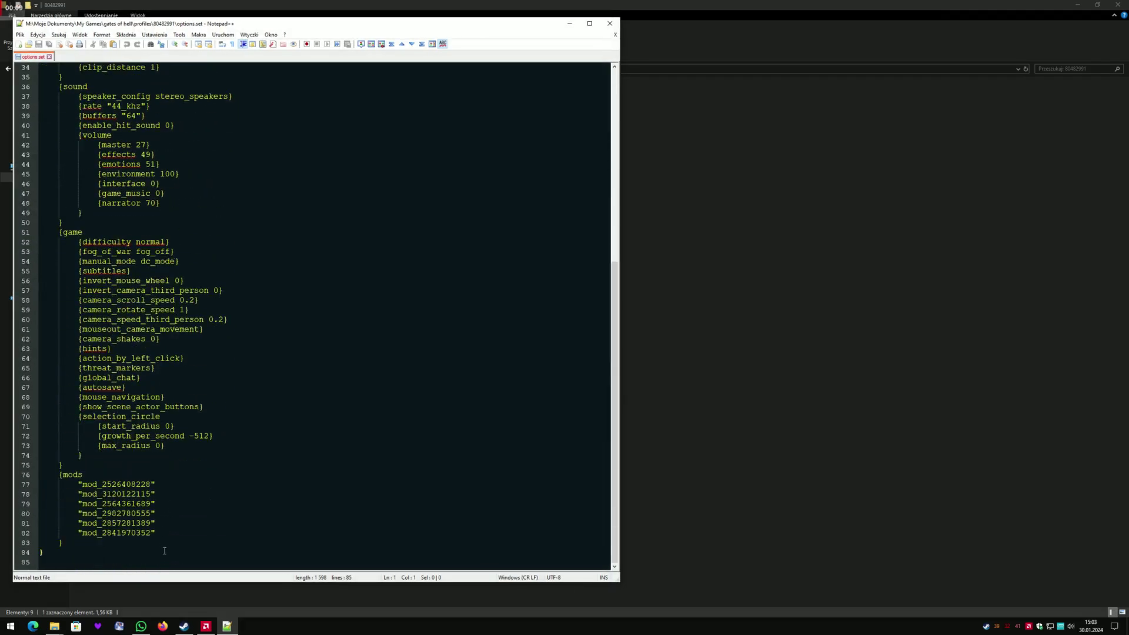
{"action": "left_click_drag", "start_coordinate": [157, 533], "coordinate": [13, 484]}
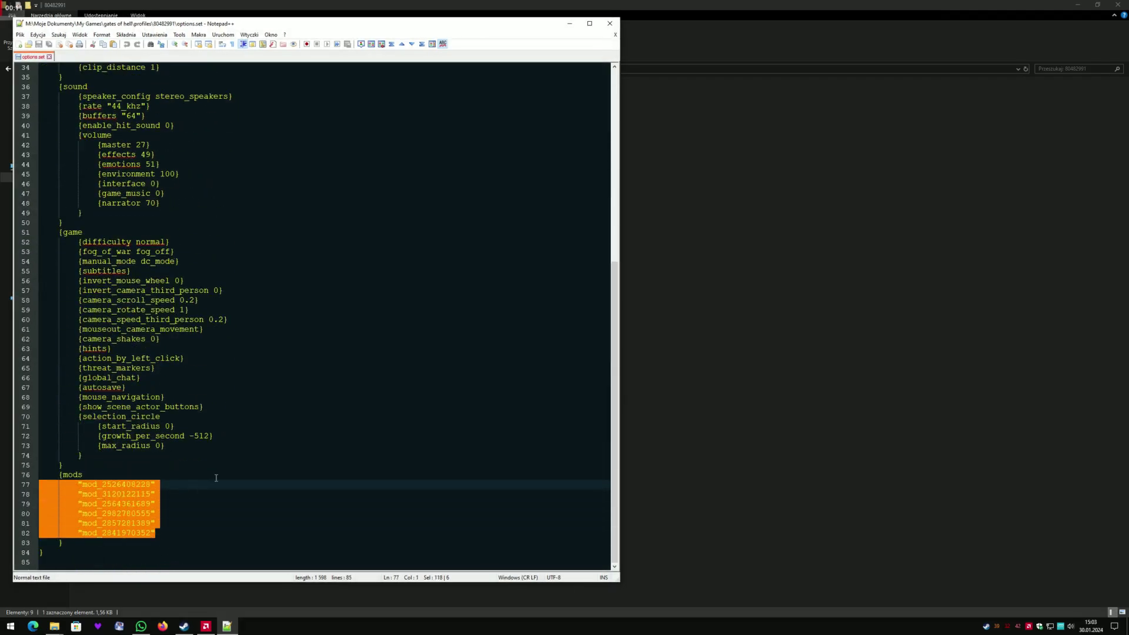
{"action": "key", "text": "ctrl+v"}
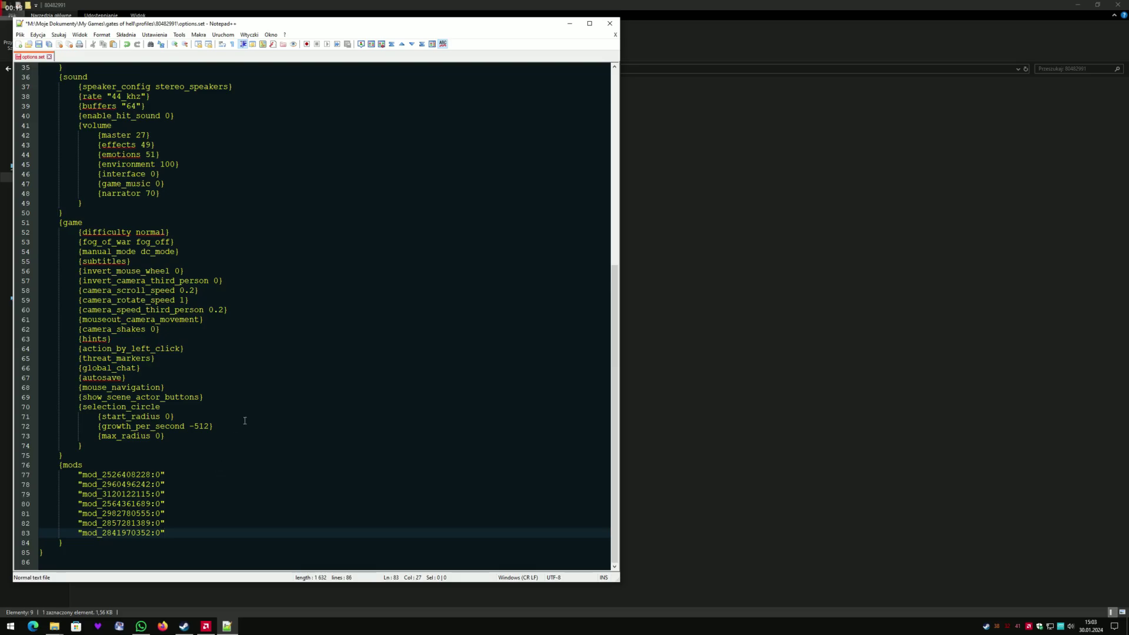
{"action": "left_click", "coordinate": [610, 23]}
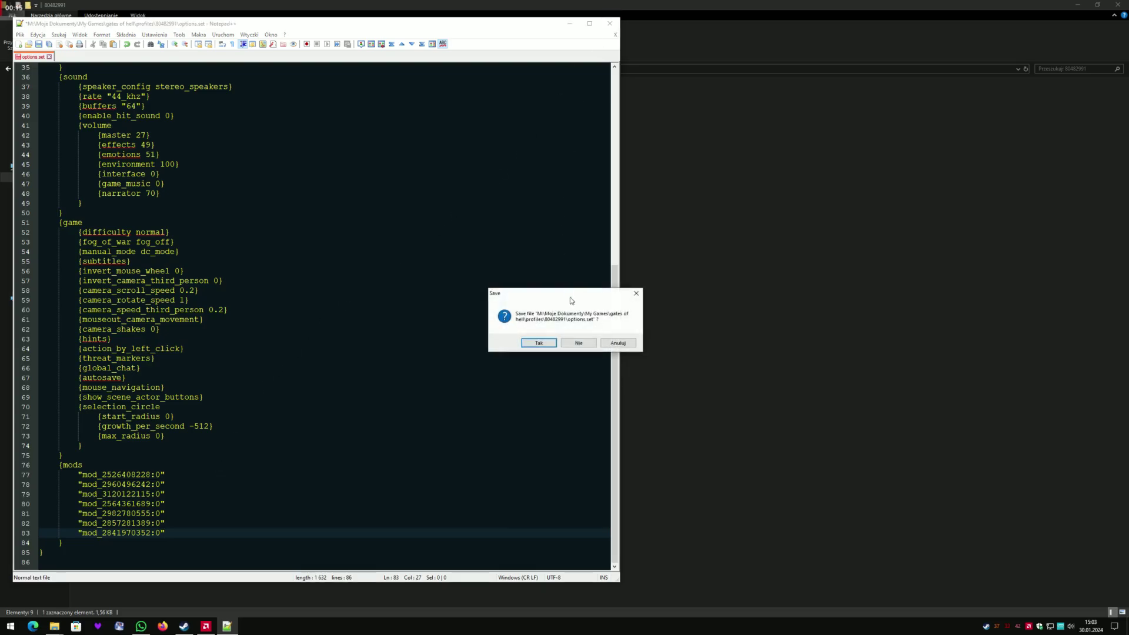
{"action": "left_click", "coordinate": [539, 347]}
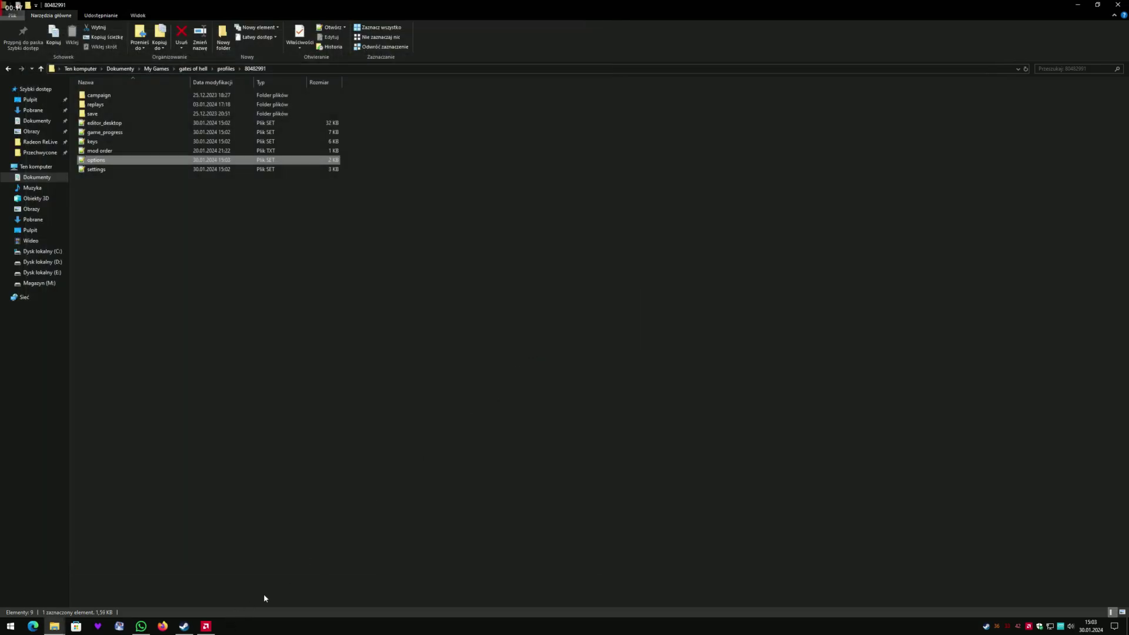
Review the mod names in mod order.txt, then close it and minimize the profile folder.
{"action": "double_click", "coordinate": [103, 151]}
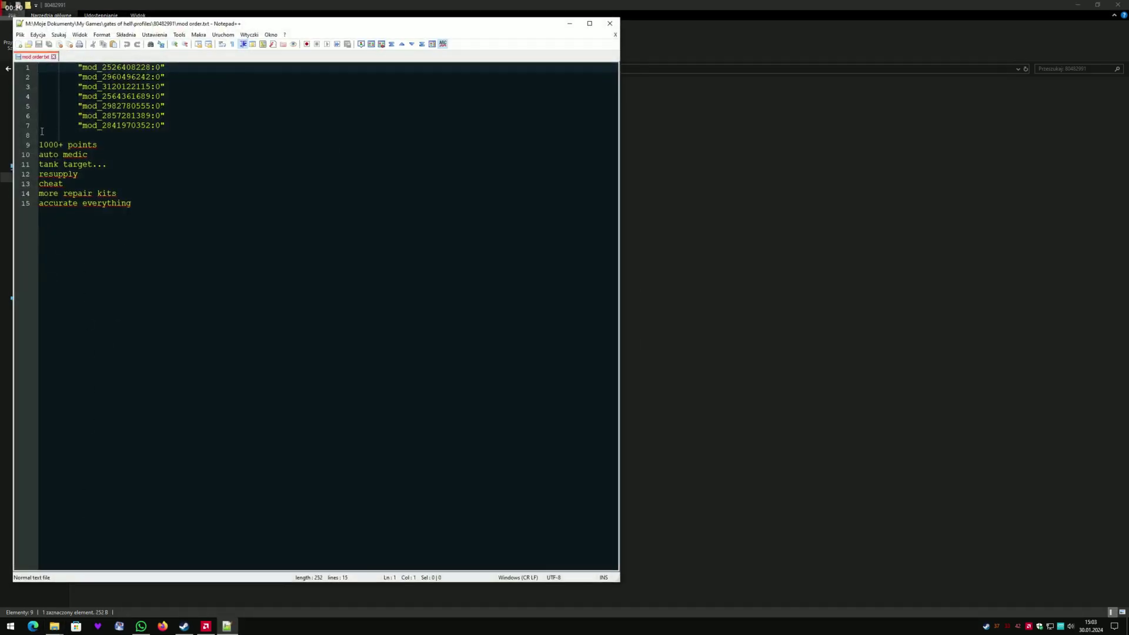
{"action": "left_click_drag", "start_coordinate": [41, 132], "coordinate": [133, 203]}
{"action": "left_click", "coordinate": [77, 145]}
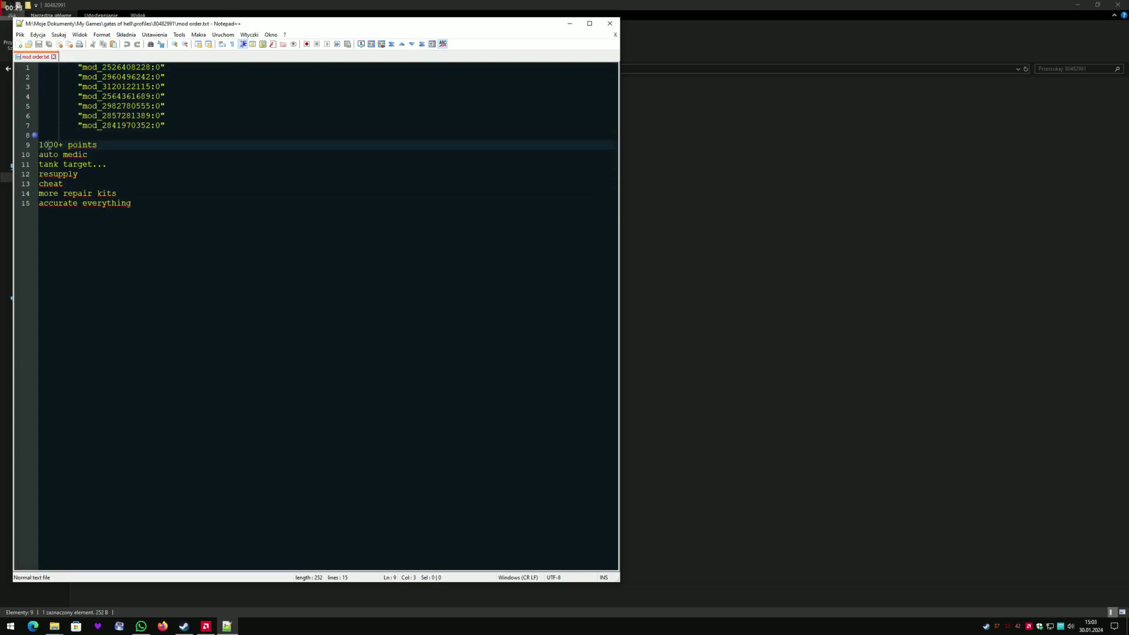
{"action": "left_click_drag", "start_coordinate": [46, 144], "coordinate": [123, 219]}
{"action": "left_click", "coordinate": [126, 223]}
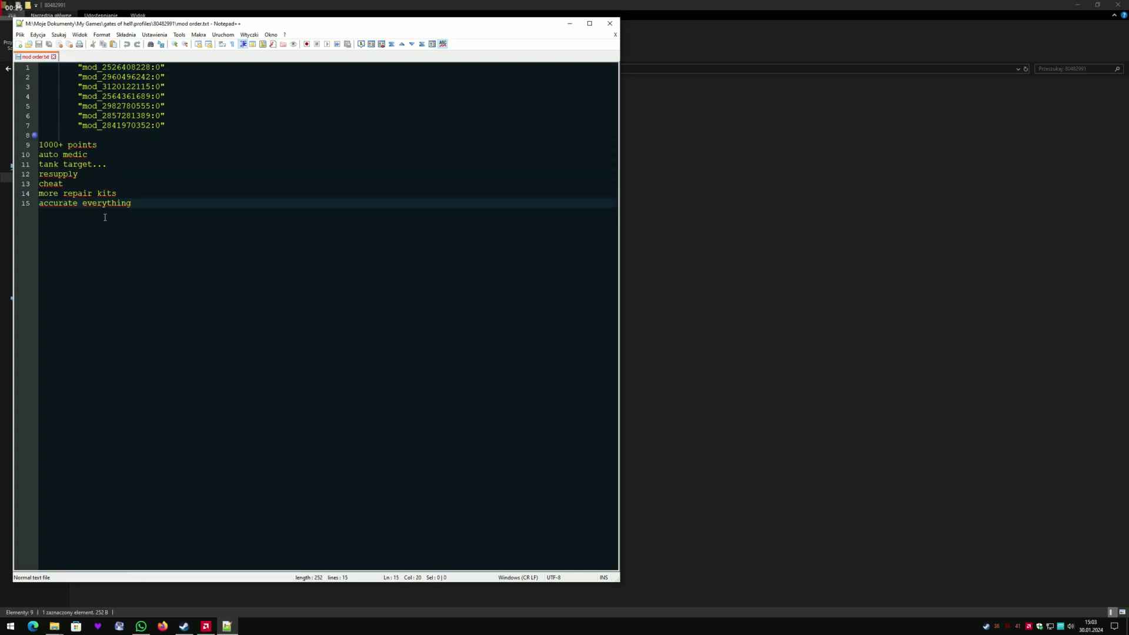
{"action": "left_click", "coordinate": [610, 23]}
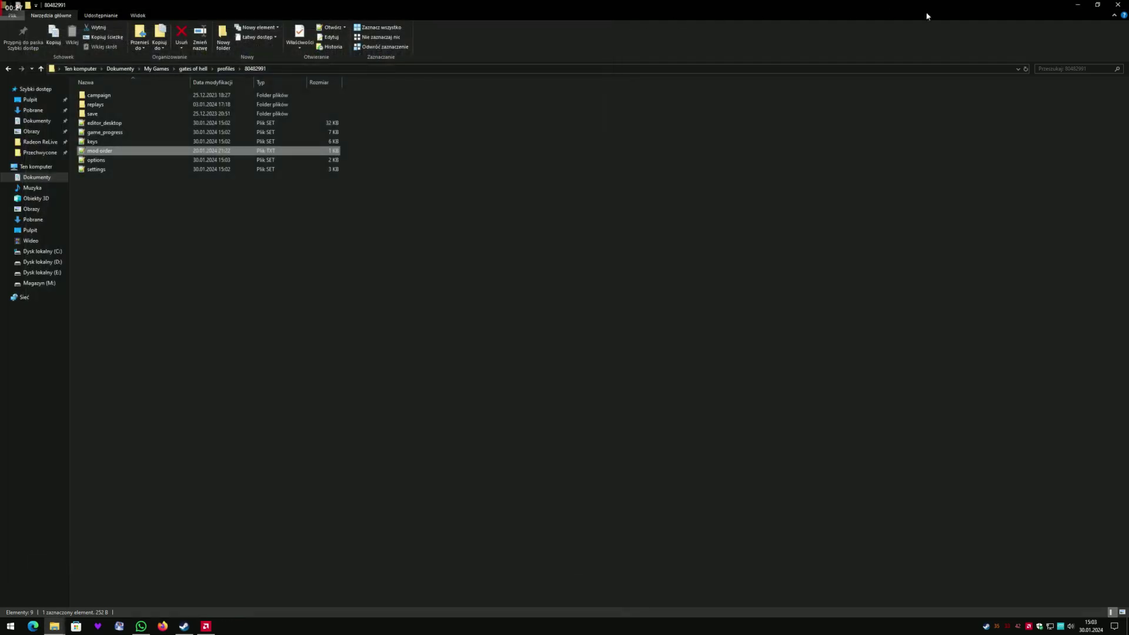
{"action": "left_click", "coordinate": [1079, 6]}
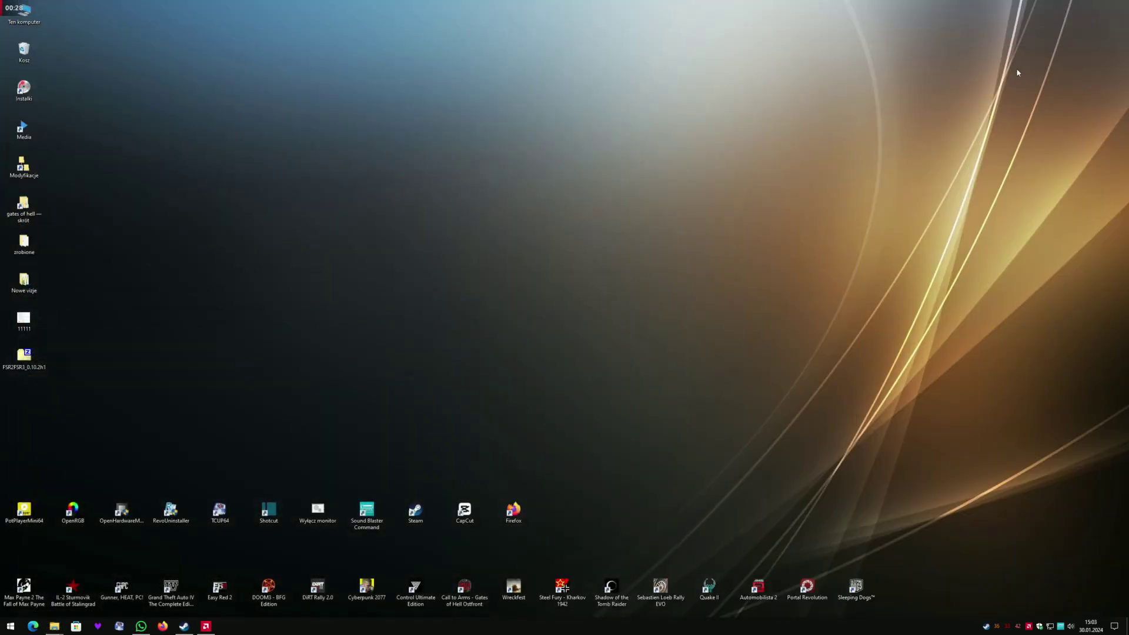
Start Call to Arms - Gates of Hell: Ostfront from the Steam library with the chosen launch option.
{"action": "left_click", "coordinate": [987, 627]}
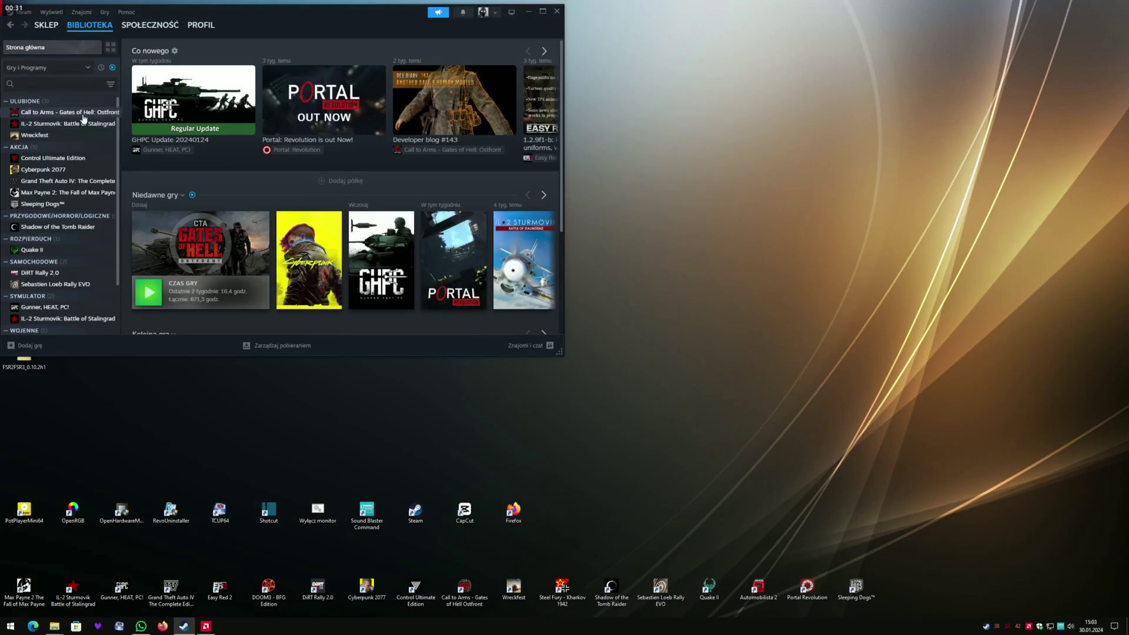
{"action": "left_click", "coordinate": [64, 111]}
{"action": "left_click", "coordinate": [166, 195]}
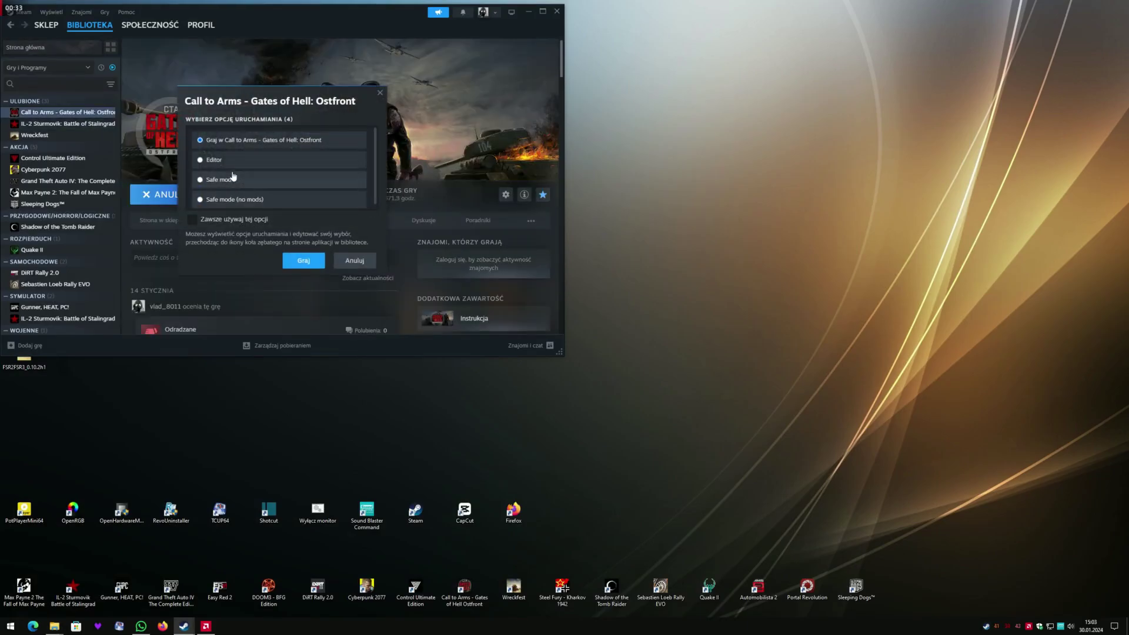
{"action": "left_click", "coordinate": [302, 260]}
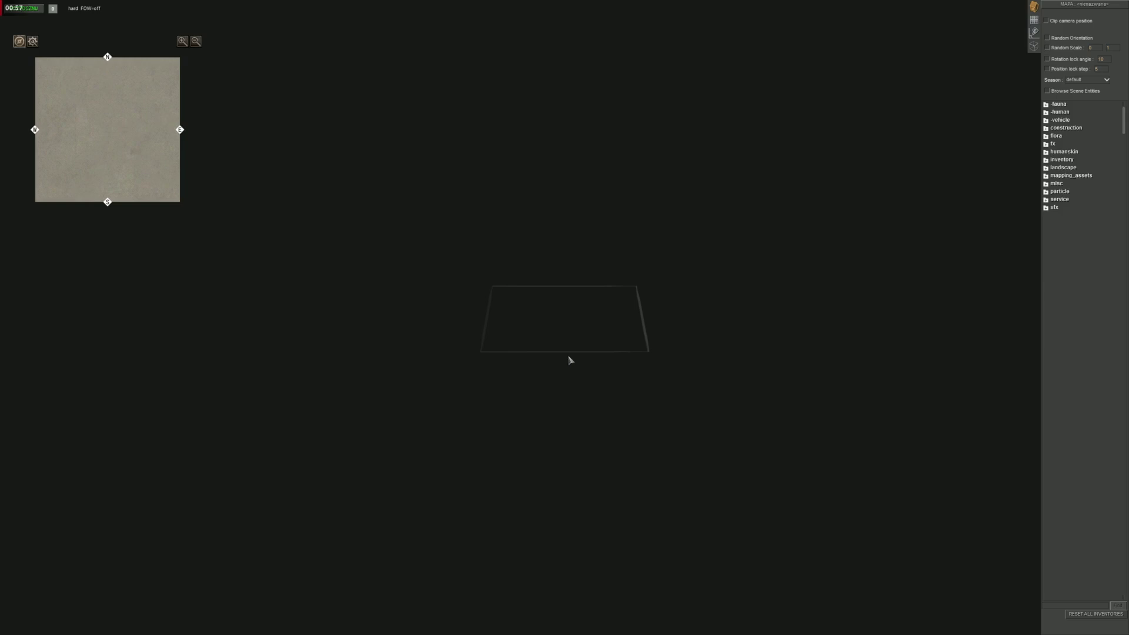
Open Mody from the game menu and scroll through the Menedżer Modów list of installed mods.
{"action": "key", "text": "Escape"}
{"action": "left_click", "coordinate": [571, 334]}
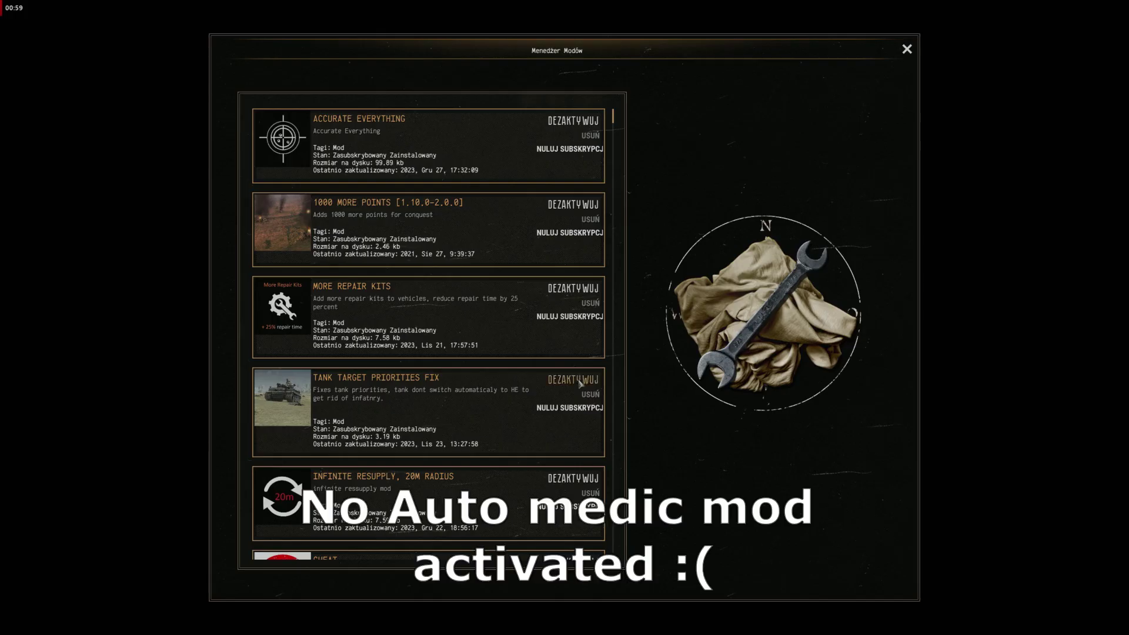
{"action": "scroll", "coordinate": [580, 383], "scroll_direction": "down", "scroll_amount": 5}
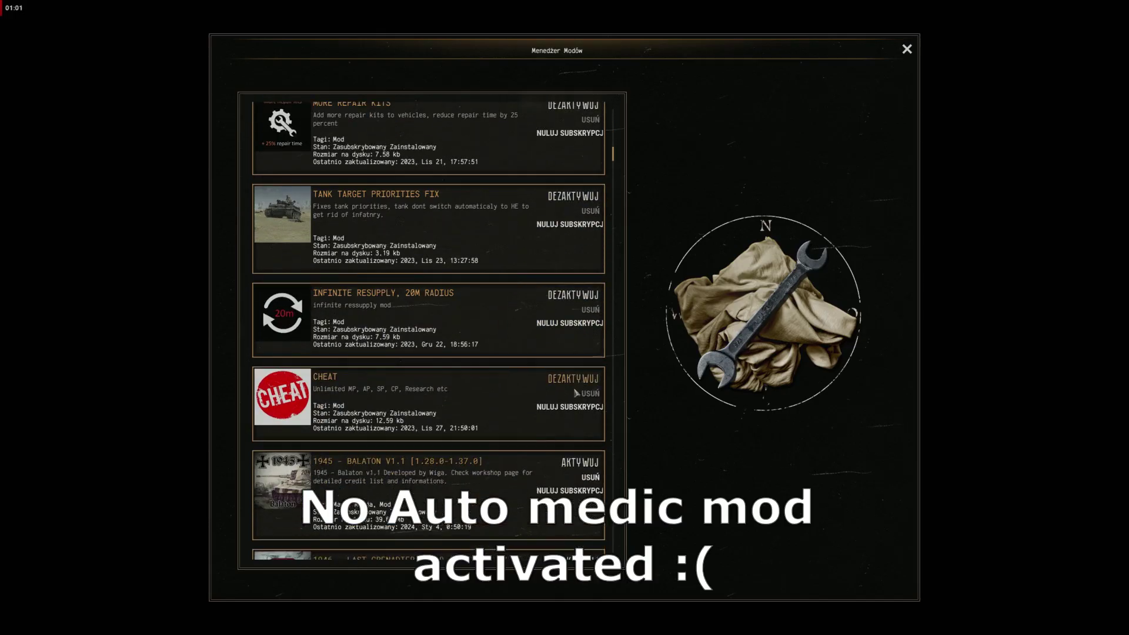
{"action": "scroll", "coordinate": [576, 393], "scroll_direction": "up", "scroll_amount": 5}
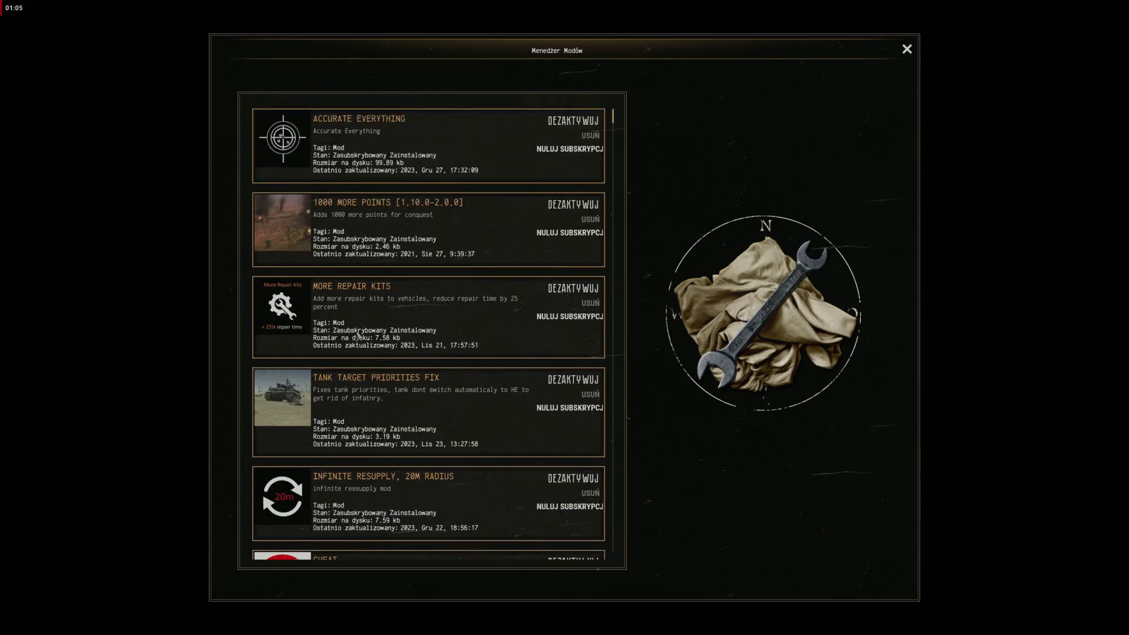
{"action": "scroll", "coordinate": [358, 335], "scroll_direction": "down", "scroll_amount": 5}
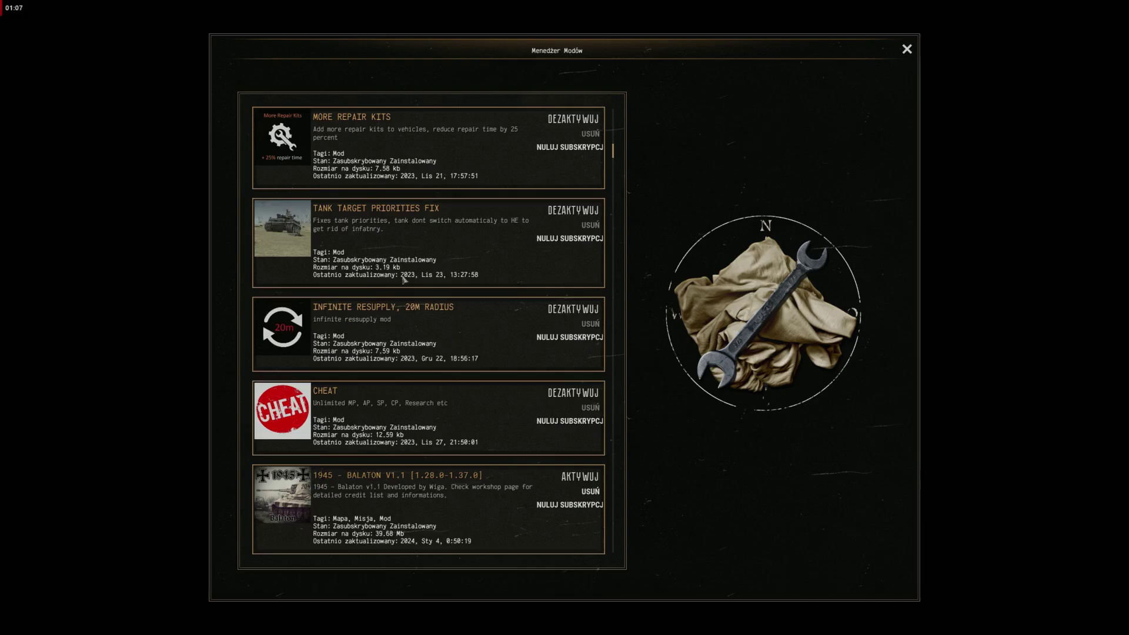
{"action": "left_click_drag", "start_coordinate": [613, 151], "coordinate": [607, 246]}
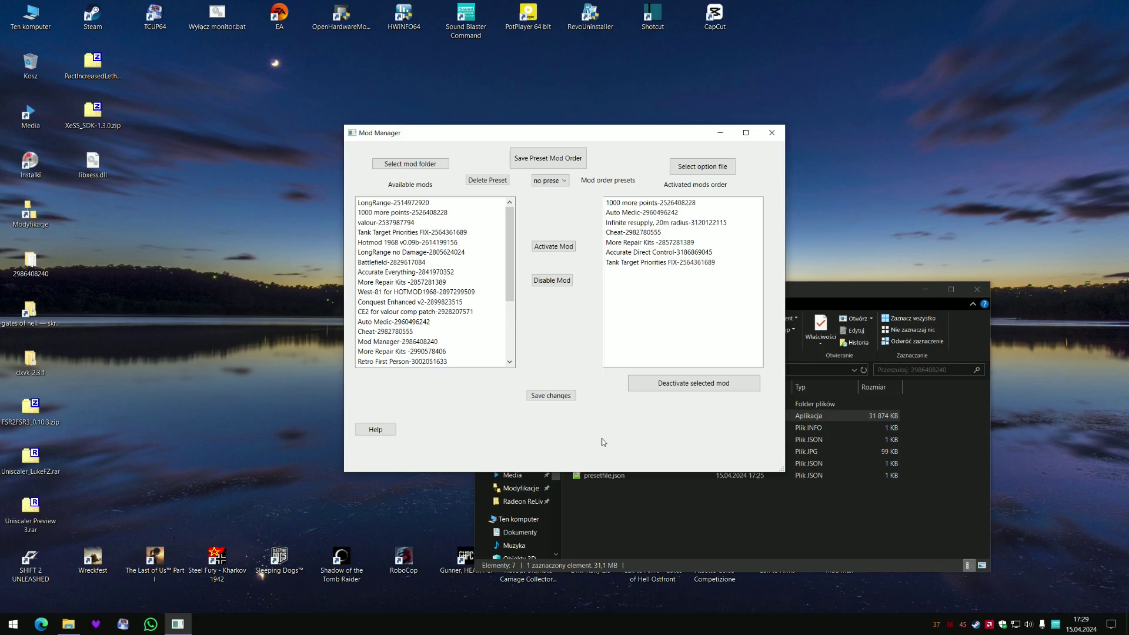
Bring up Steam and open the Call to Arms - Gates of Hell: Ostfront library page.
{"action": "left_click", "coordinate": [975, 625]}
{"action": "left_click", "coordinate": [66, 139]}
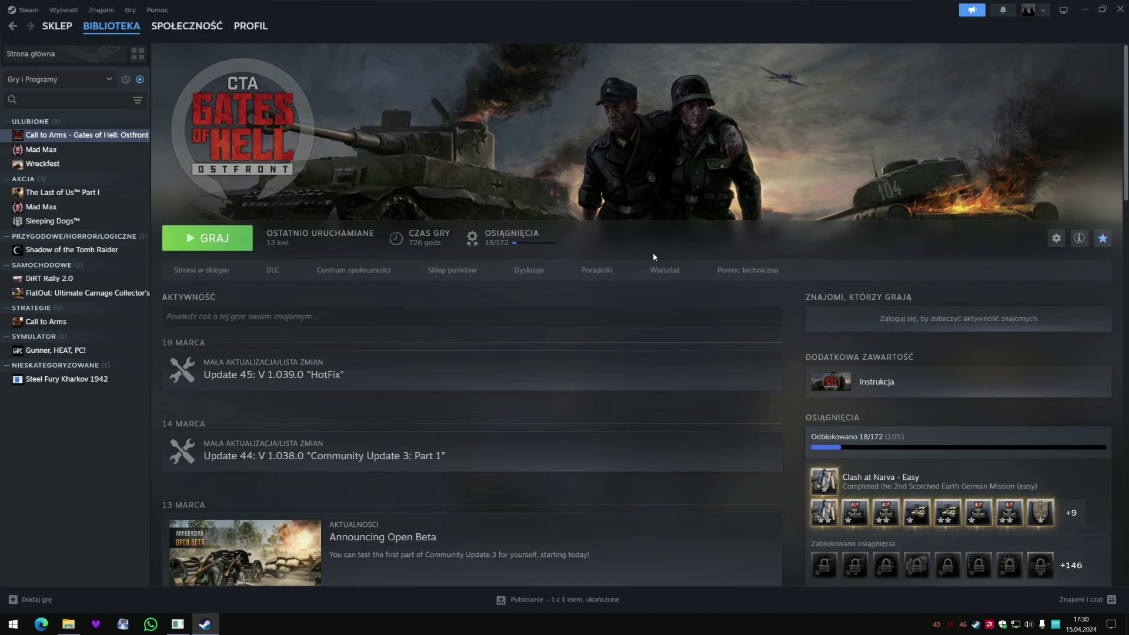
Search the game's Steam Workshop for 'hotmod'.
{"action": "left_click", "coordinate": [657, 270]}
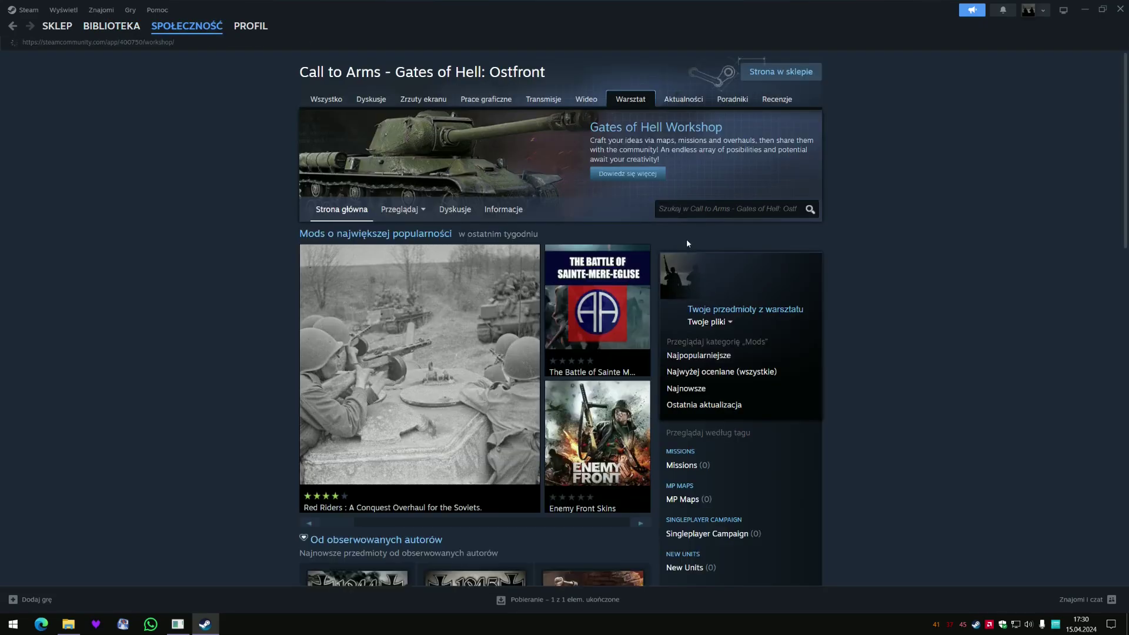
{"action": "left_click", "coordinate": [714, 210]}
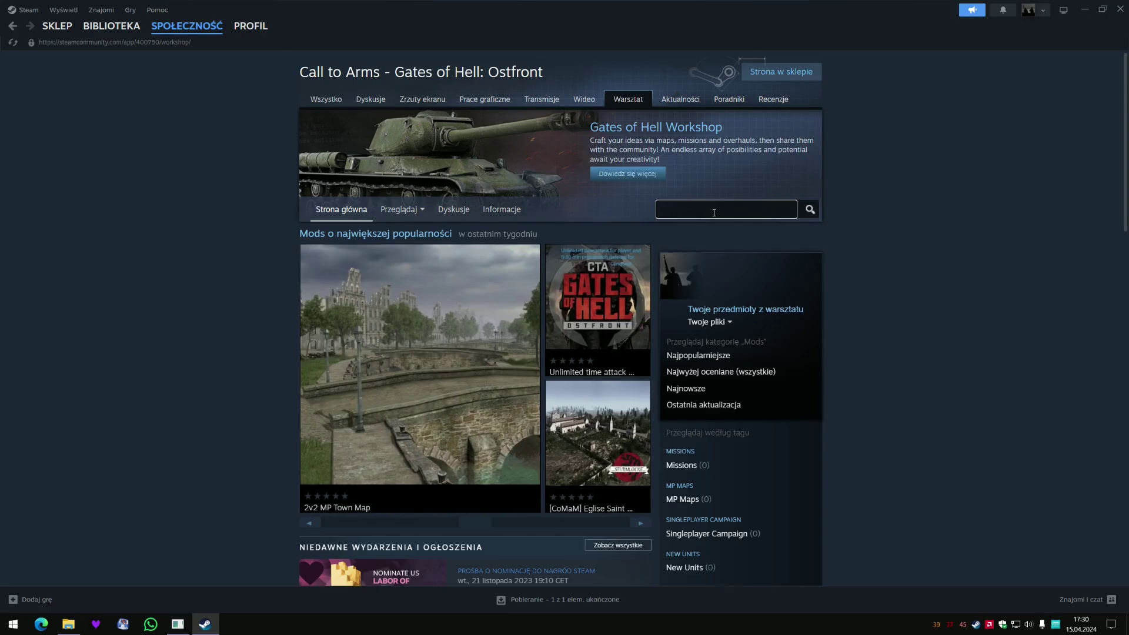
{"action": "type", "text": "hotmod"}
{"action": "key", "text": "Return"}
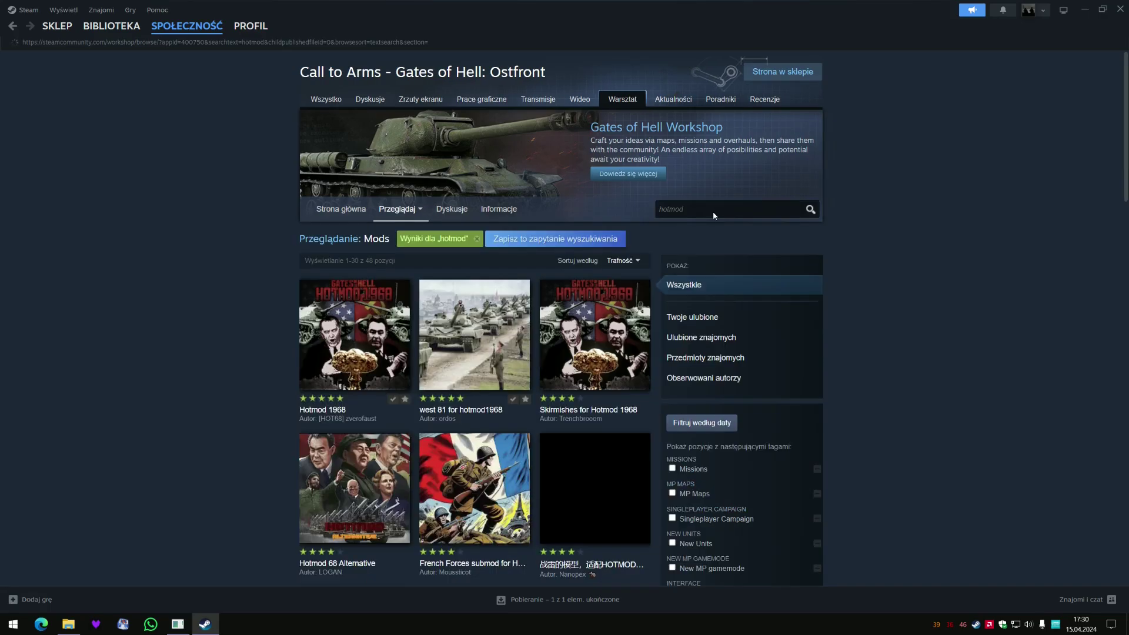
Open Hotmod 1968's changelog and highlight the latest version number, v0.09b.
{"action": "mouse_move", "coordinate": [330, 331]}
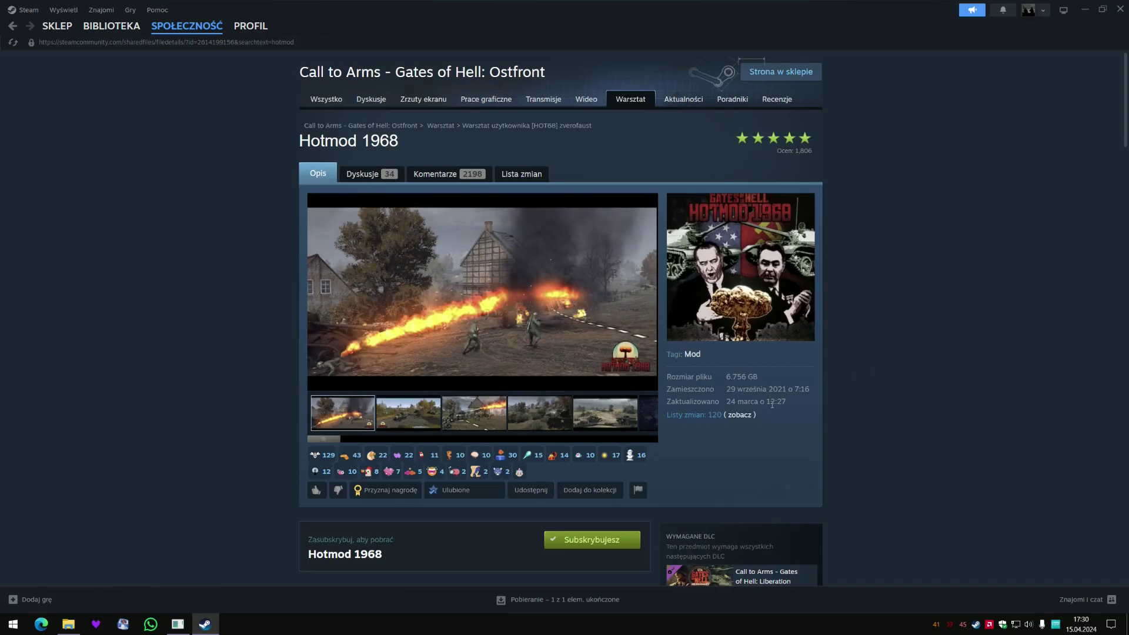
{"action": "scroll", "coordinate": [765, 376], "scroll_direction": "down", "scroll_amount": 1}
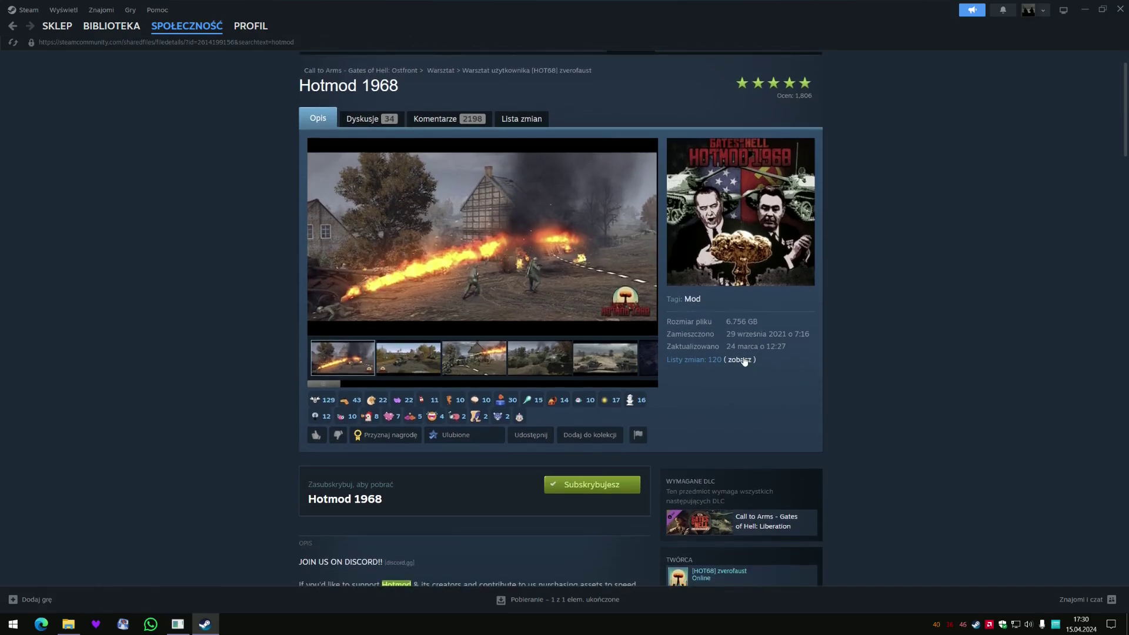
{"action": "left_click", "coordinate": [744, 360]}
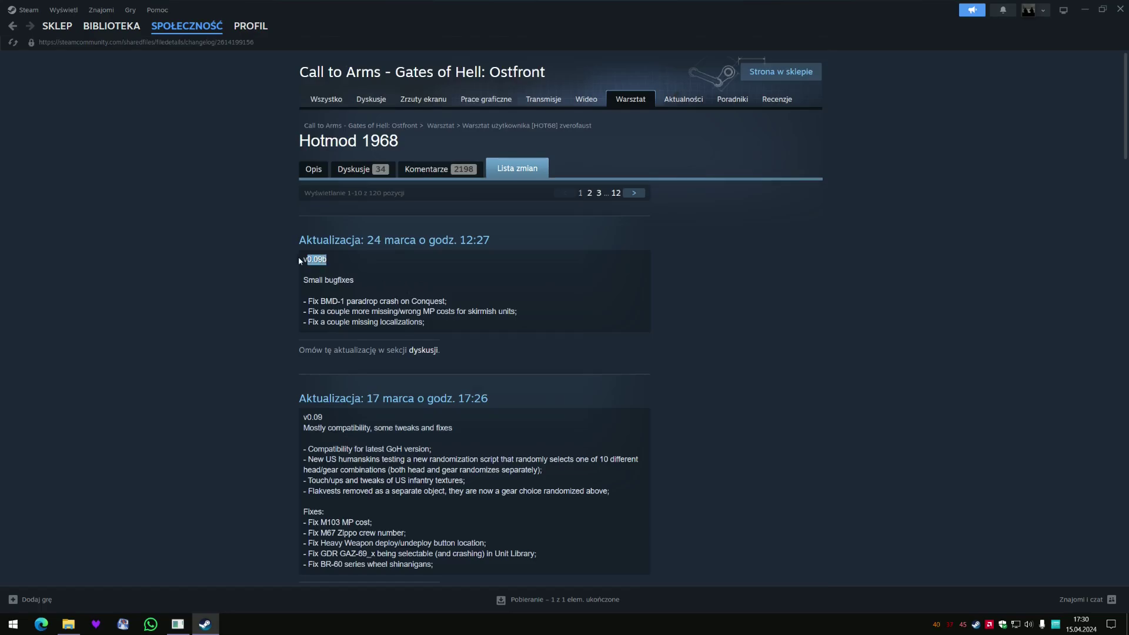
{"action": "left_click_drag", "start_coordinate": [299, 261], "coordinate": [300, 261]}
{"action": "mouse_move", "coordinate": [70, 627]}
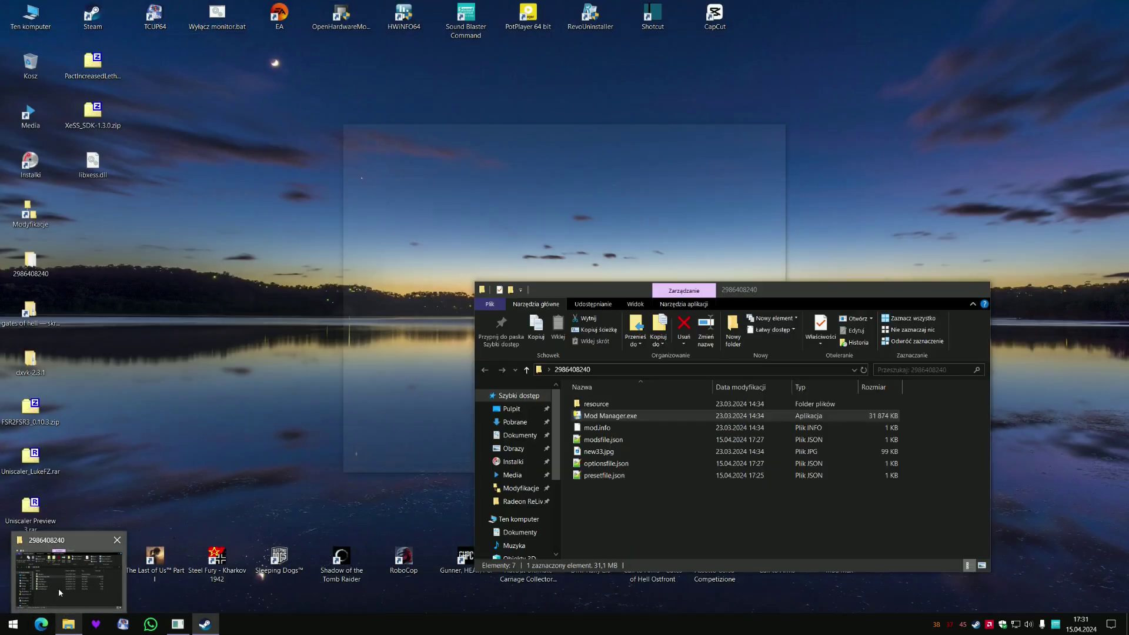
Browse File Explorer to D:\Gry Steam\steamapps\workshop\content\400750.
{"action": "left_click", "coordinate": [58, 589]}
{"action": "scroll", "coordinate": [532, 500], "scroll_direction": "down", "scroll_amount": 3}
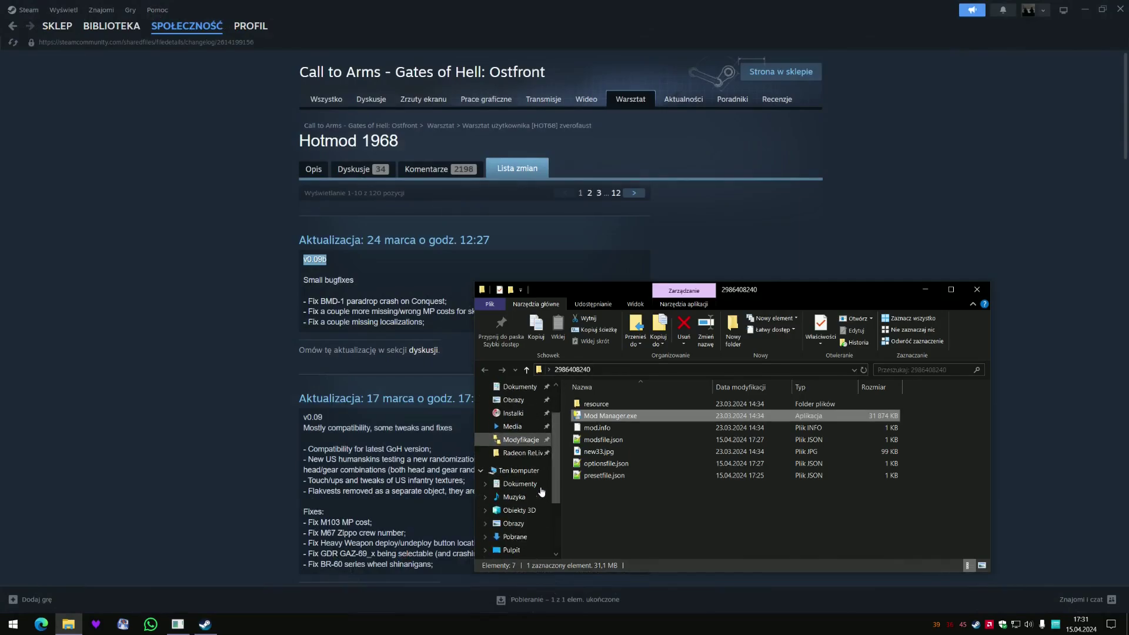
{"action": "left_click", "coordinate": [527, 536]}
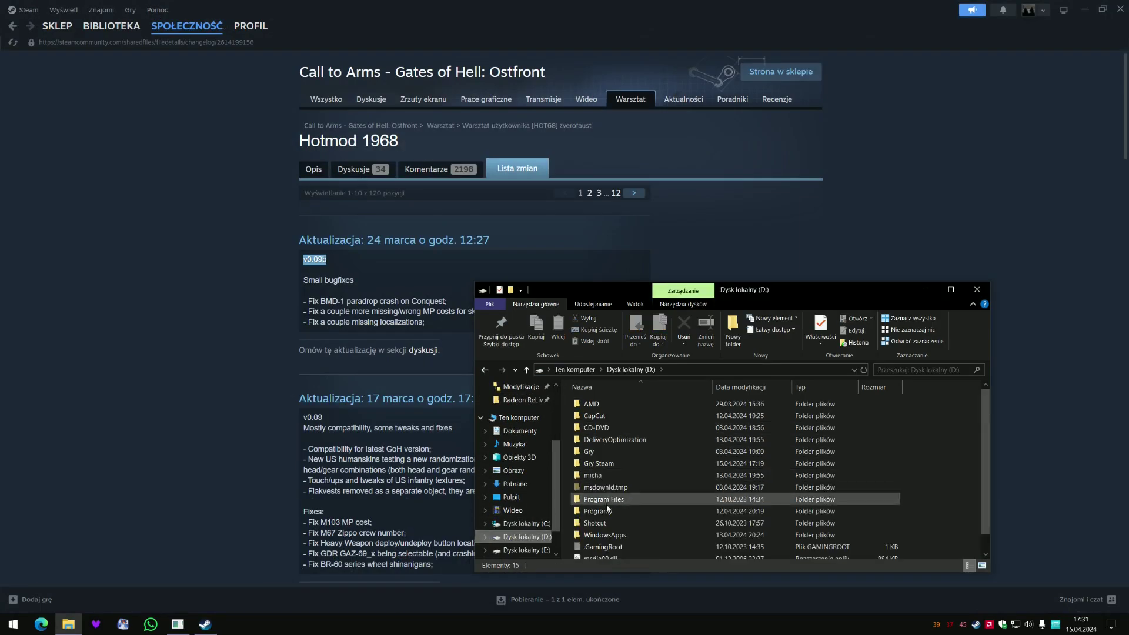
{"action": "double_click", "coordinate": [618, 462]}
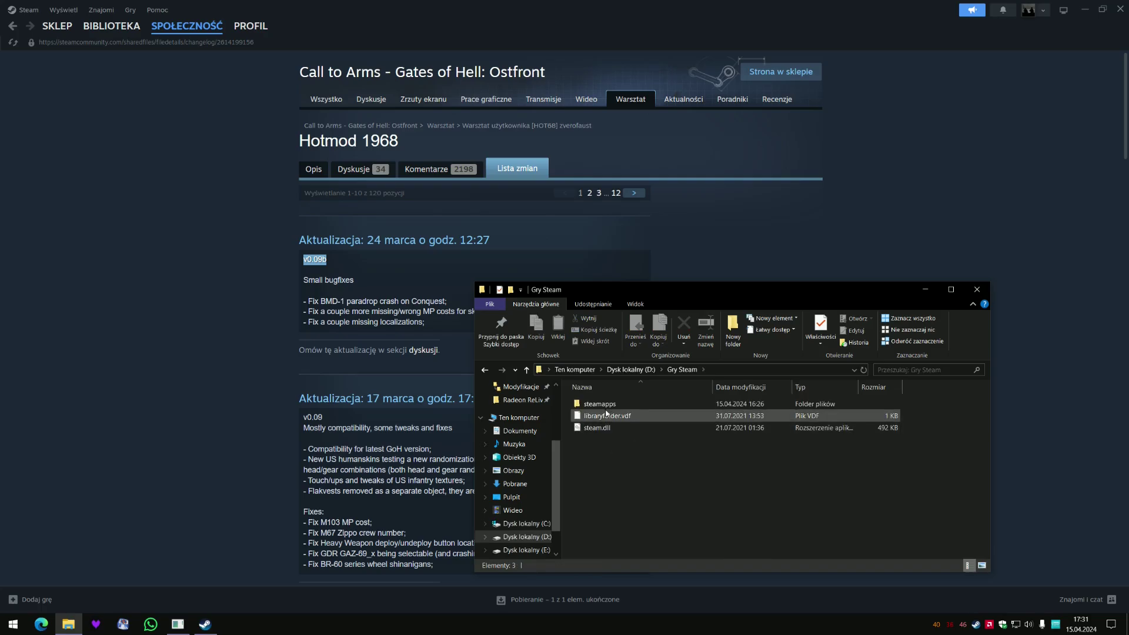
{"action": "double_click", "coordinate": [597, 416]}
{"action": "double_click", "coordinate": [591, 452]}
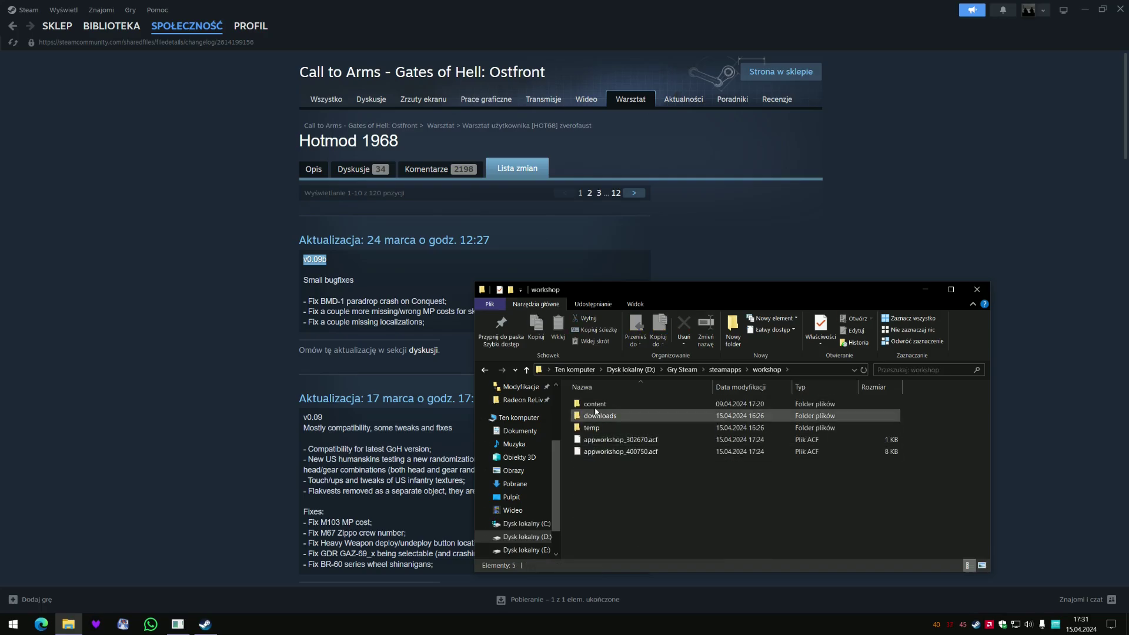
{"action": "double_click", "coordinate": [594, 416]}
{"action": "double_click", "coordinate": [594, 416]}
{"action": "scroll", "coordinate": [597, 471], "scroll_direction": "down", "scroll_amount": 5}
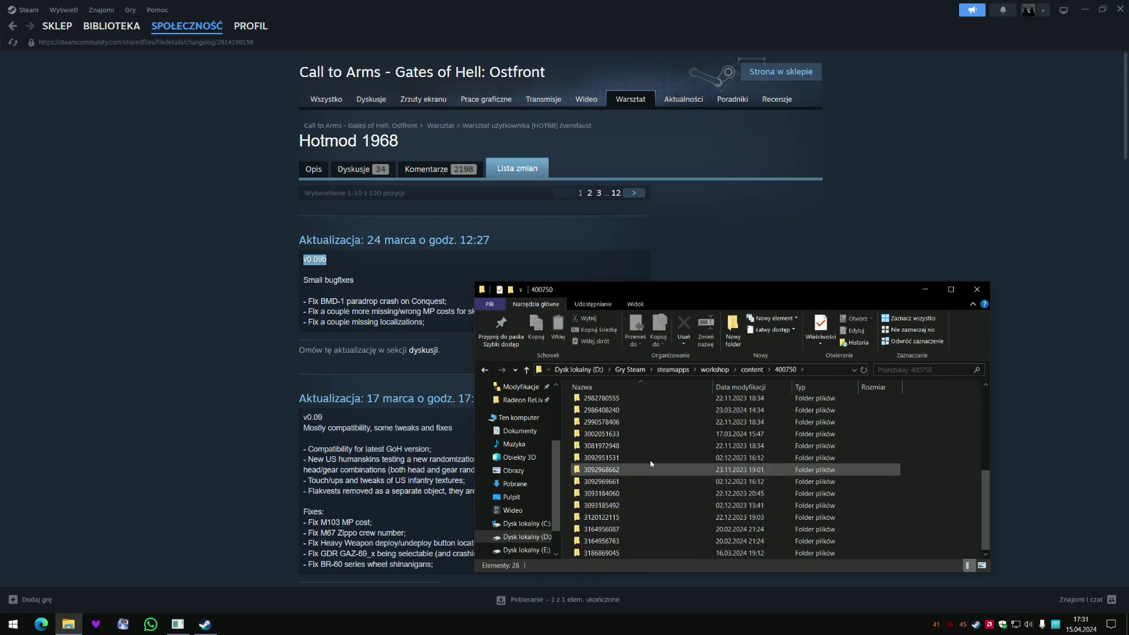
{"action": "mouse_move", "coordinate": [650, 460]}
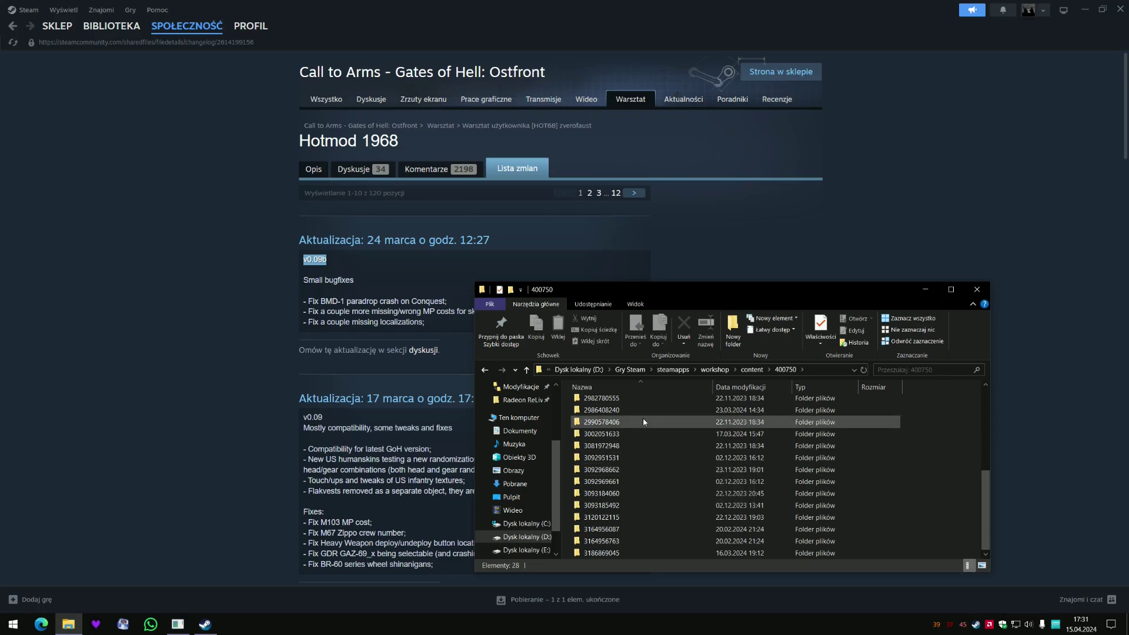
{"action": "left_click_drag", "start_coordinate": [722, 288], "coordinate": [700, 170]}
{"action": "left_click", "coordinate": [927, 170]}
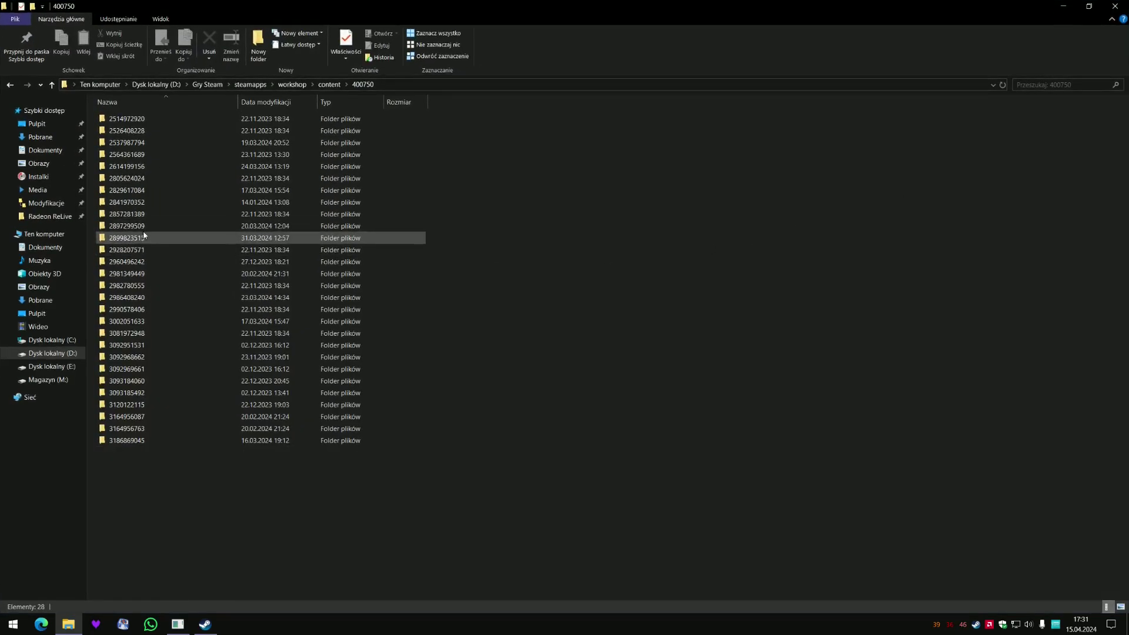
{"action": "mouse_move", "coordinate": [155, 221]}
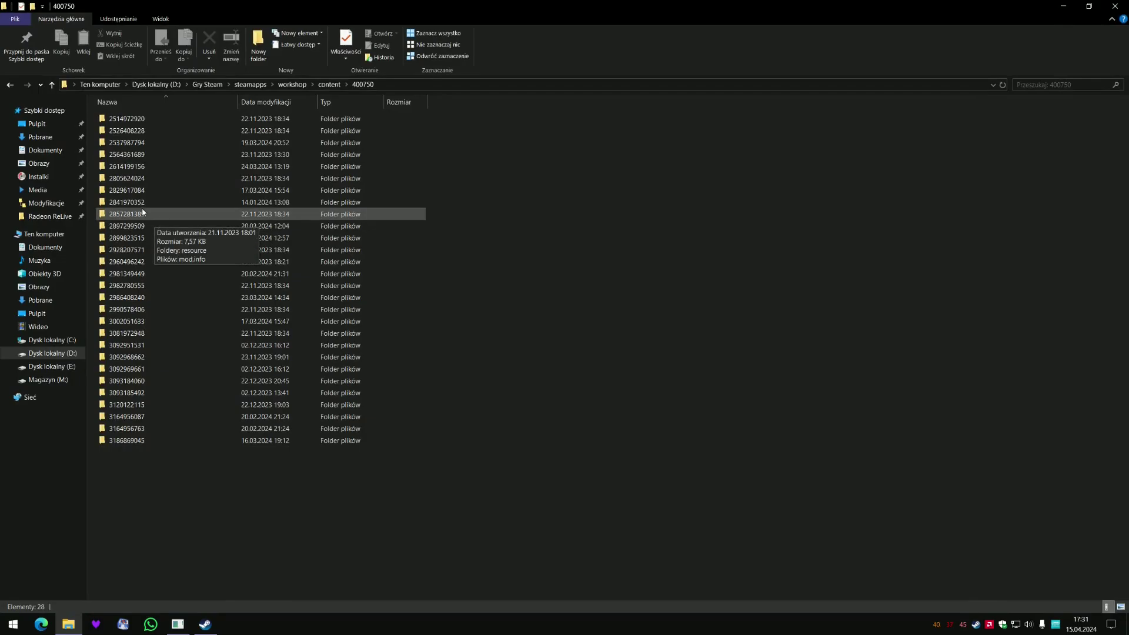
{"action": "mouse_move", "coordinate": [142, 130]}
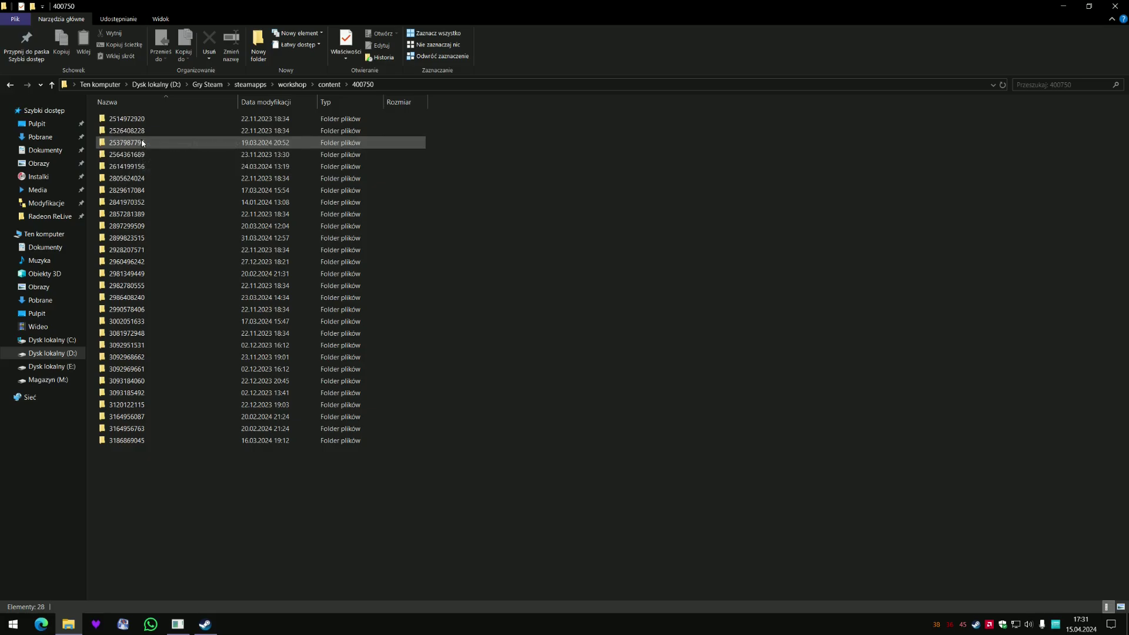
{"action": "left_click", "coordinate": [142, 143]}
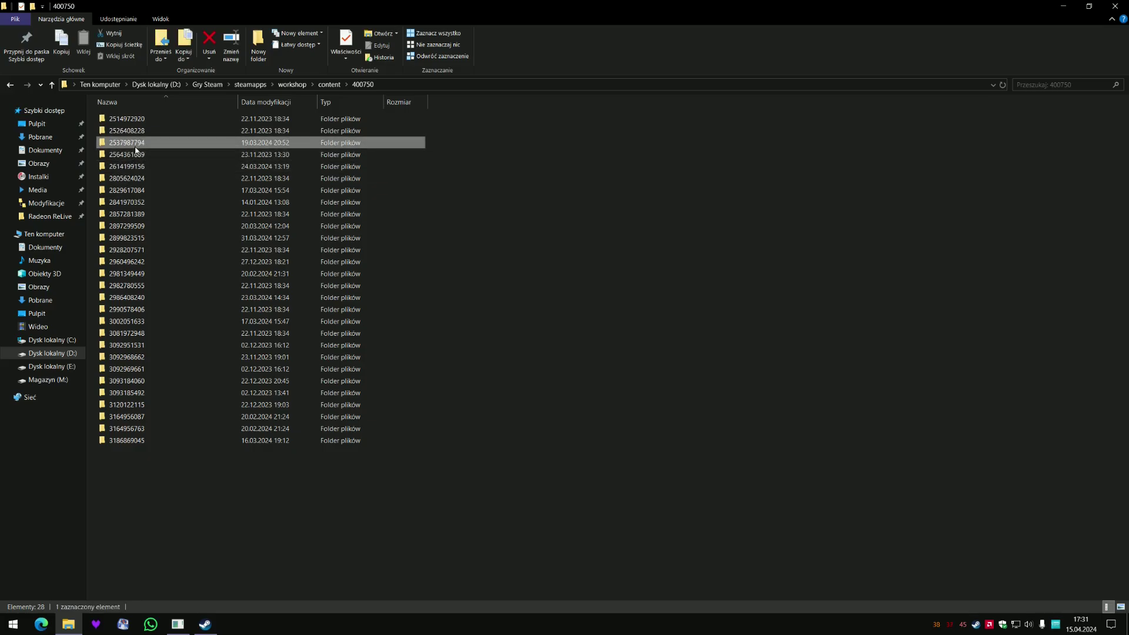
{"action": "double_click", "coordinate": [135, 148]}
{"action": "left_click", "coordinate": [10, 84]}
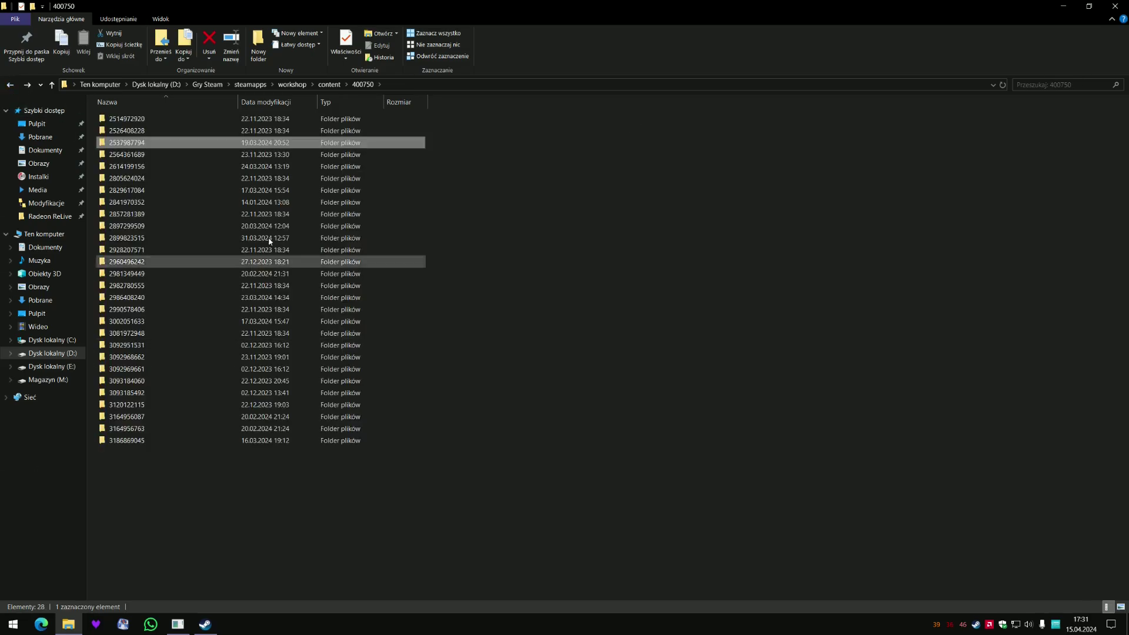
{"action": "left_click", "coordinate": [205, 625]}
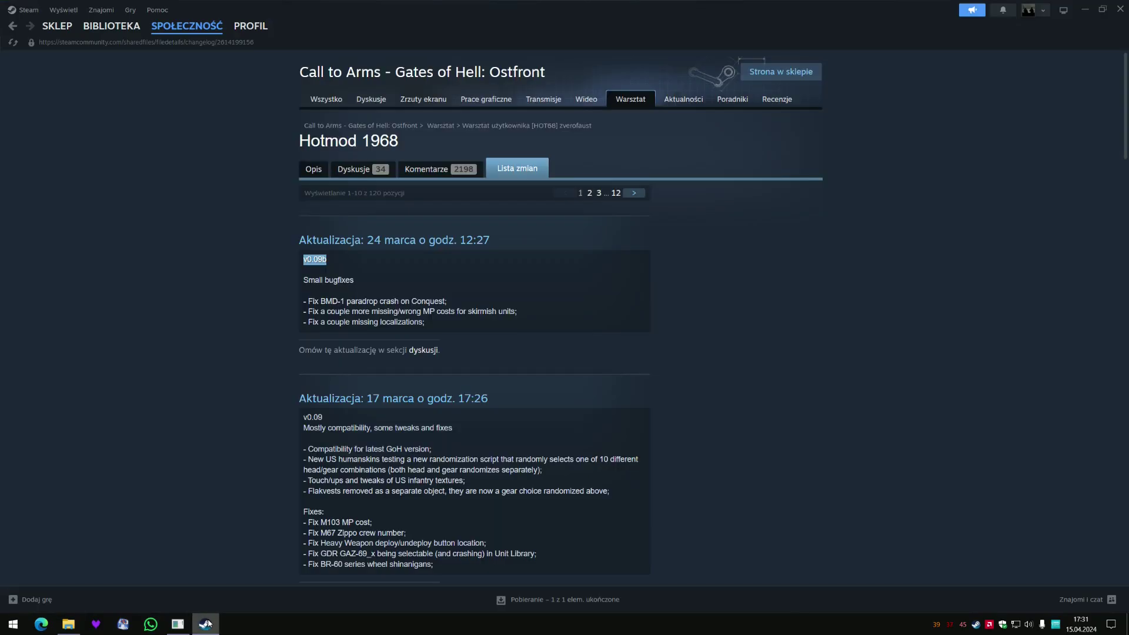
{"action": "left_click", "coordinate": [208, 623]}
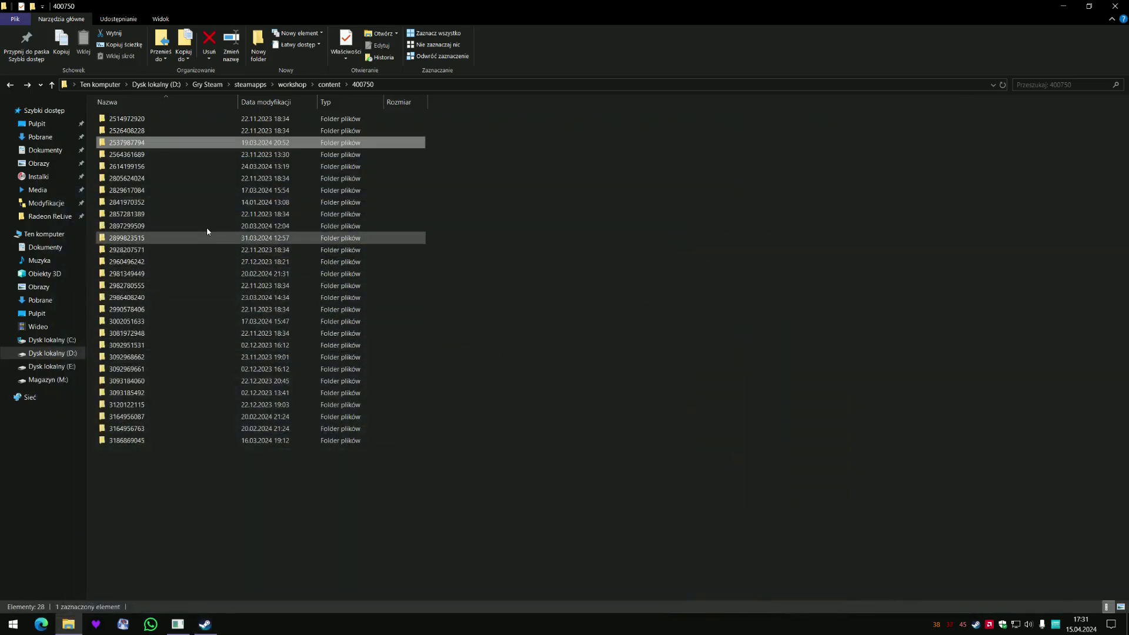
{"action": "left_click", "coordinate": [268, 102]}
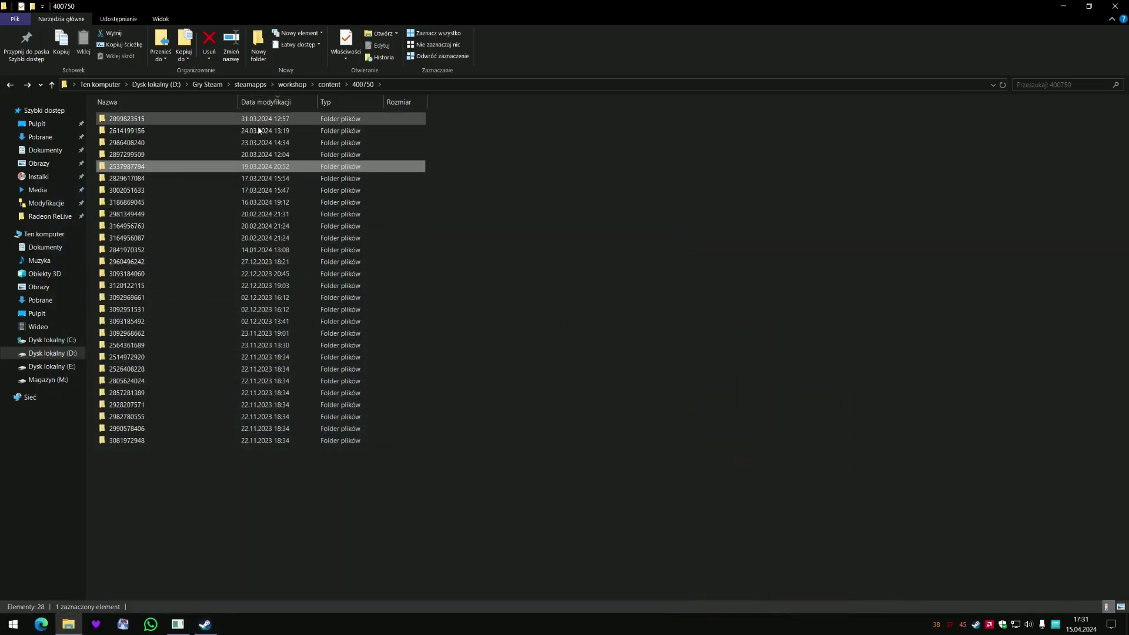
{"action": "double_click", "coordinate": [259, 134]}
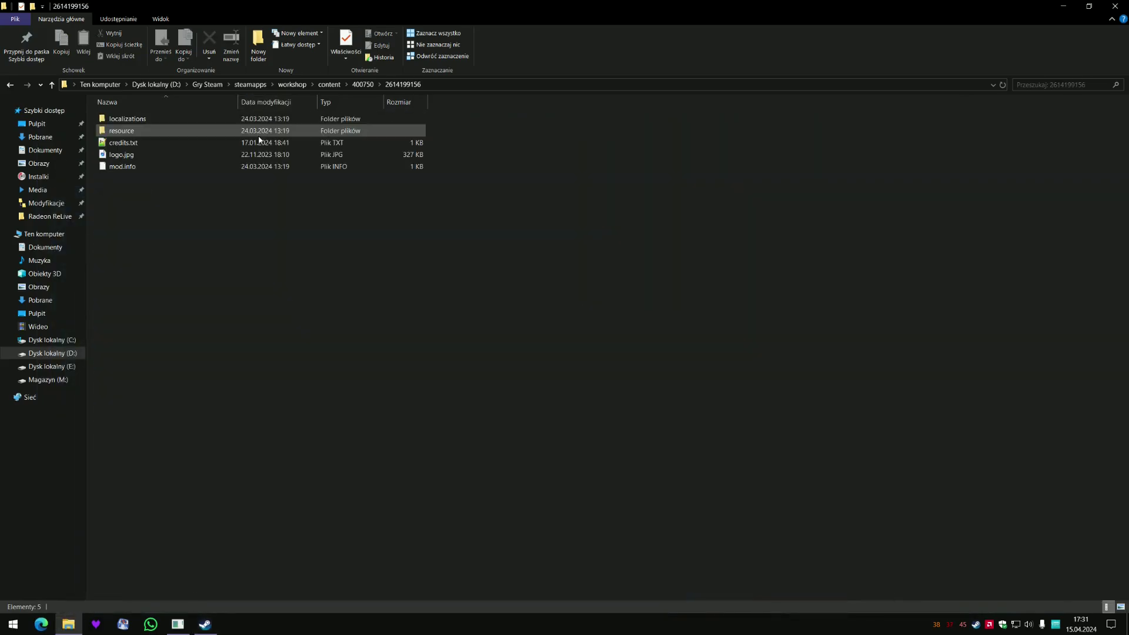
Open the folder's mod.info file with Notepad++.
{"action": "left_click", "coordinate": [222, 169]}
{"action": "right_click", "coordinate": [221, 170]}
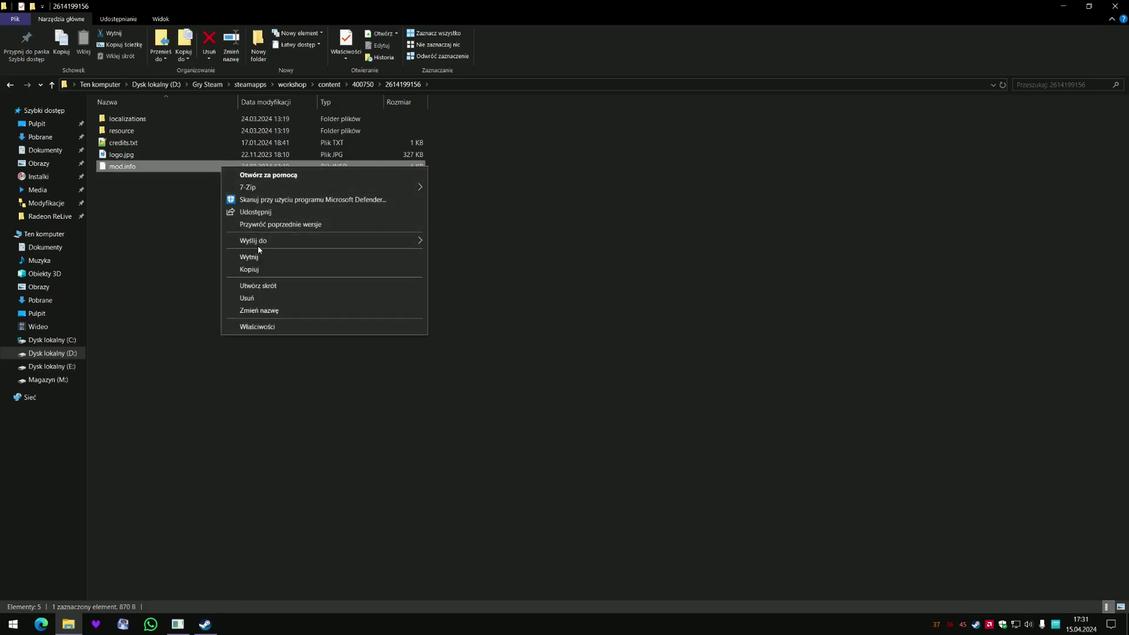
{"action": "mouse_move", "coordinate": [258, 245]}
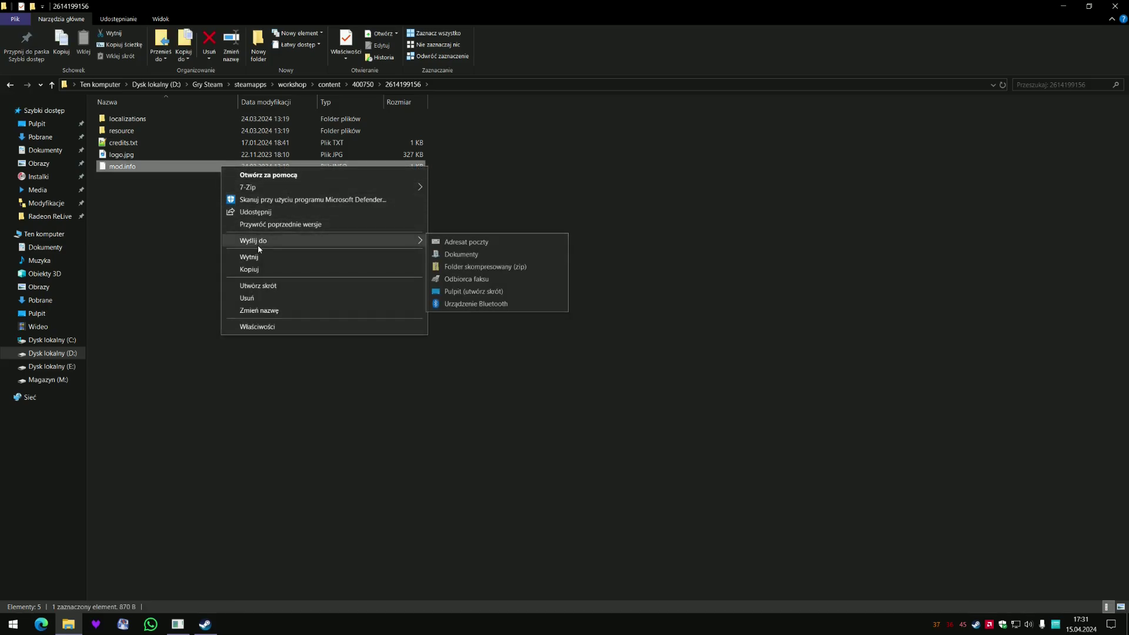
{"action": "left_click", "coordinate": [268, 175]}
{"action": "left_click", "coordinate": [493, 295]}
{"action": "left_click", "coordinate": [511, 287]}
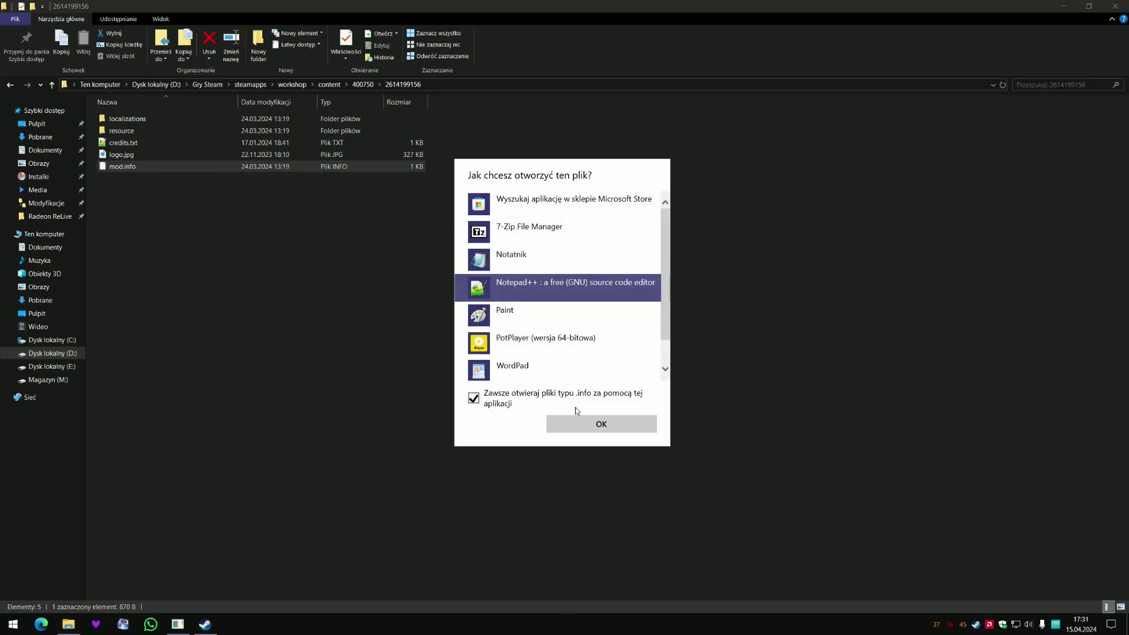
{"action": "left_click", "coordinate": [585, 424]}
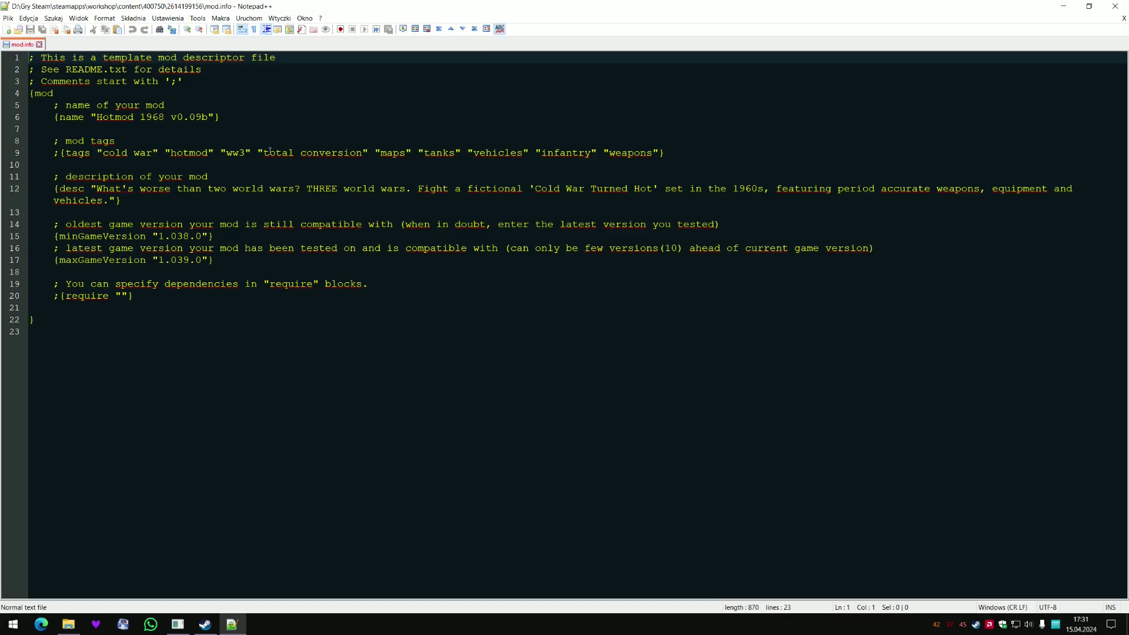
Highlight 0.09b in mod.info's mod name to confirm the version, then close Notepad++.
{"action": "left_click_drag", "start_coordinate": [209, 115], "coordinate": [177, 114]}
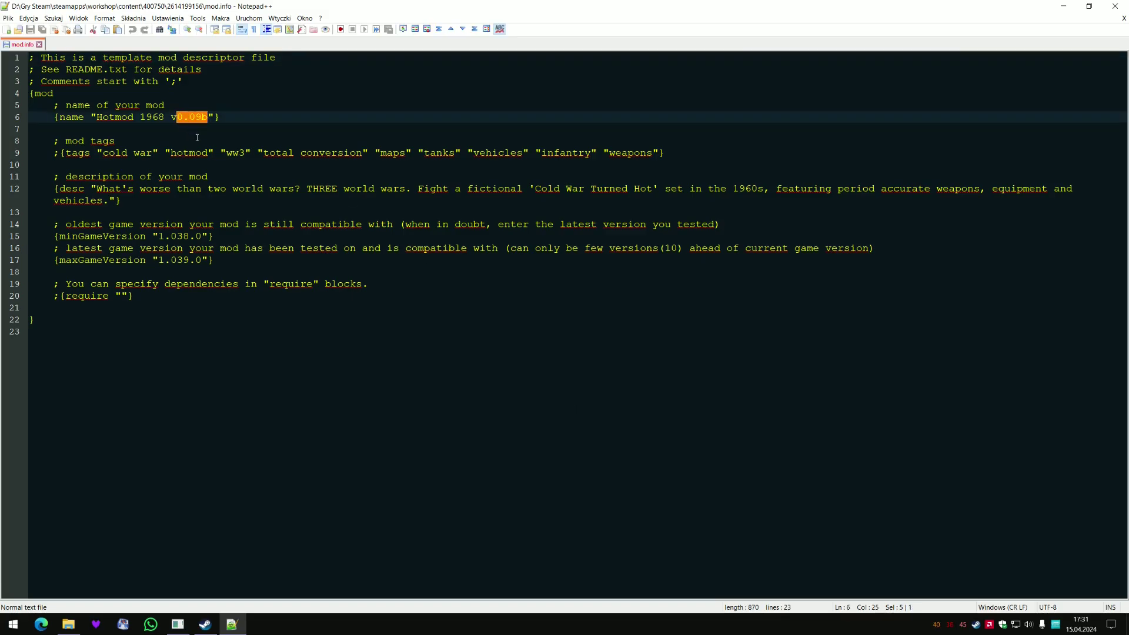
{"action": "left_click", "coordinate": [196, 137]}
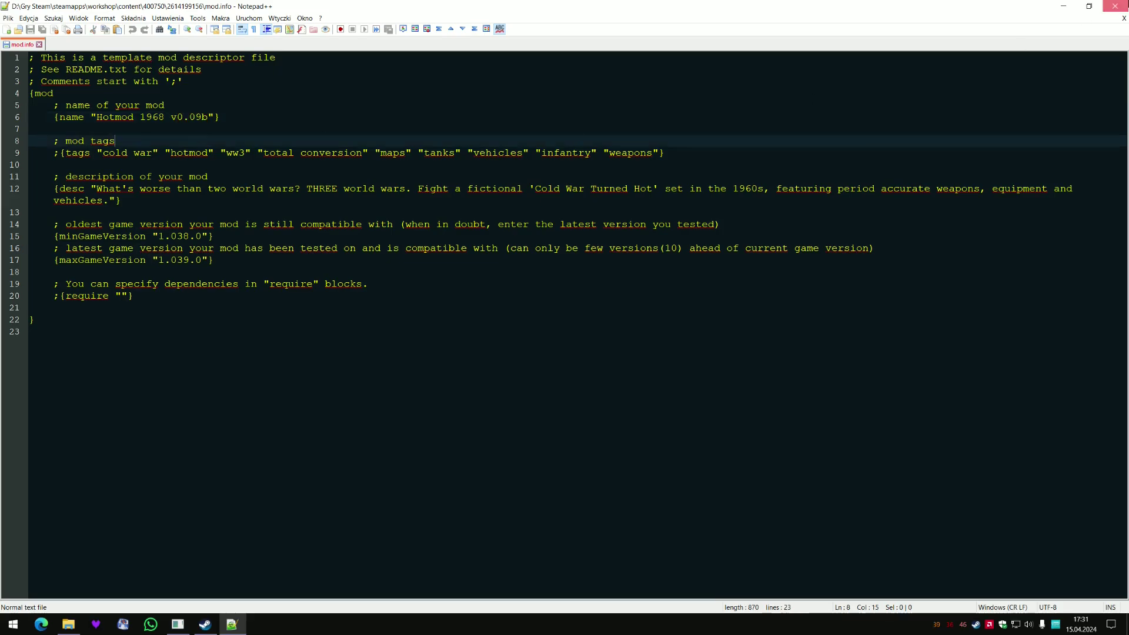
{"action": "left_click", "coordinate": [1115, 6]}
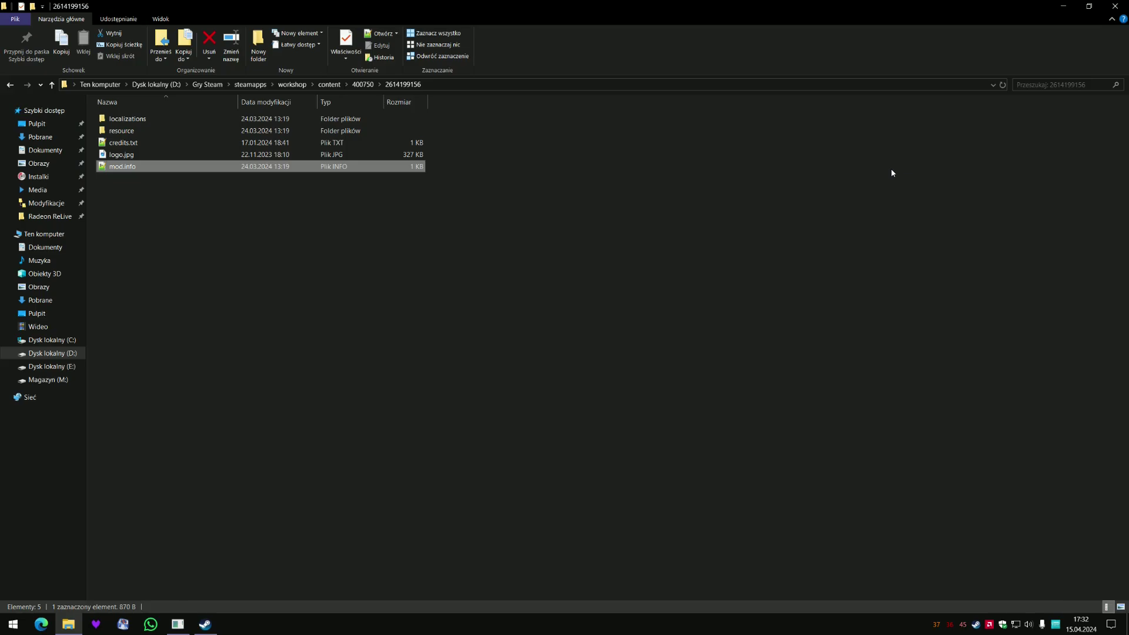
Close Explorer, minimize Mod Manager, and browse This PC to Documents\My Games\gates of hell\profiles.
{"action": "left_click", "coordinate": [1115, 6]}
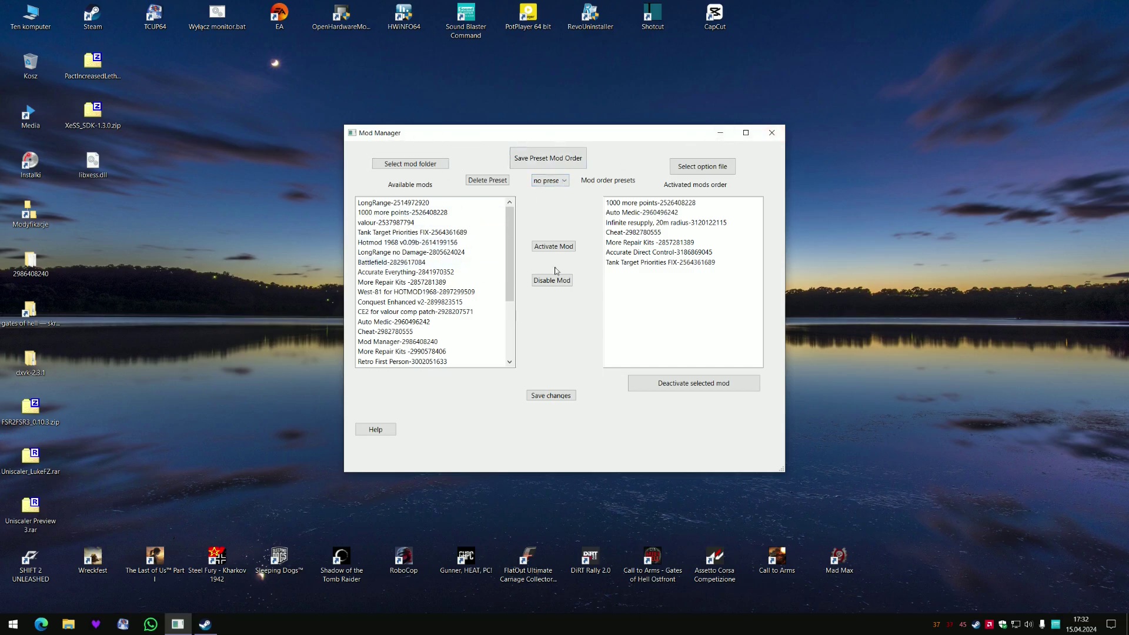
{"action": "left_click", "coordinate": [726, 132]}
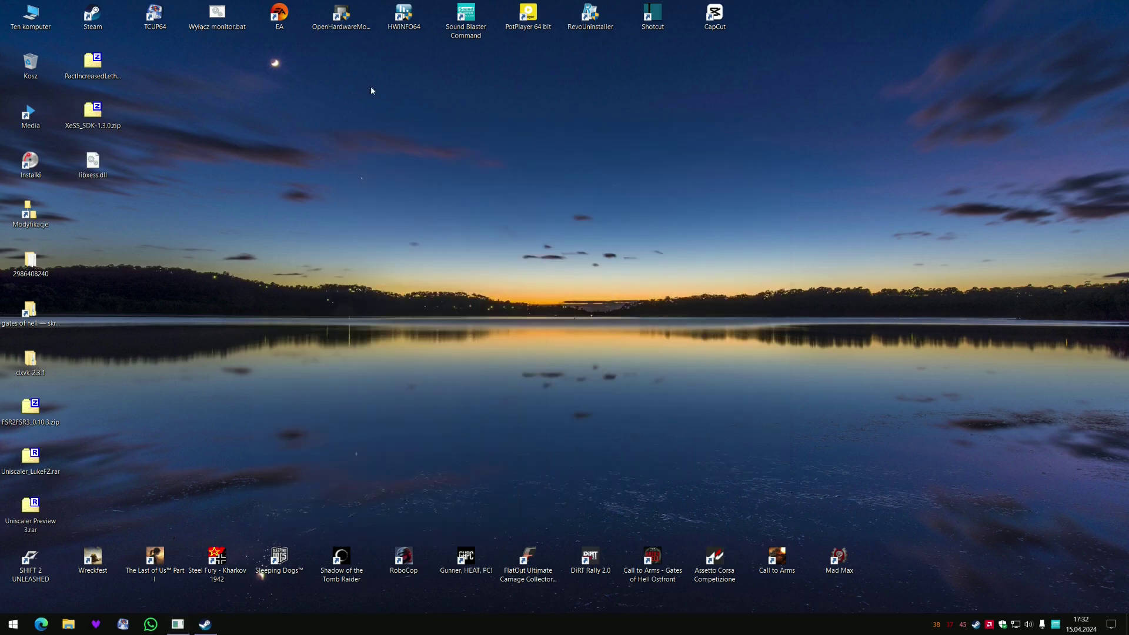
{"action": "double_click", "coordinate": [30, 15]}
{"action": "double_click", "coordinate": [138, 125]}
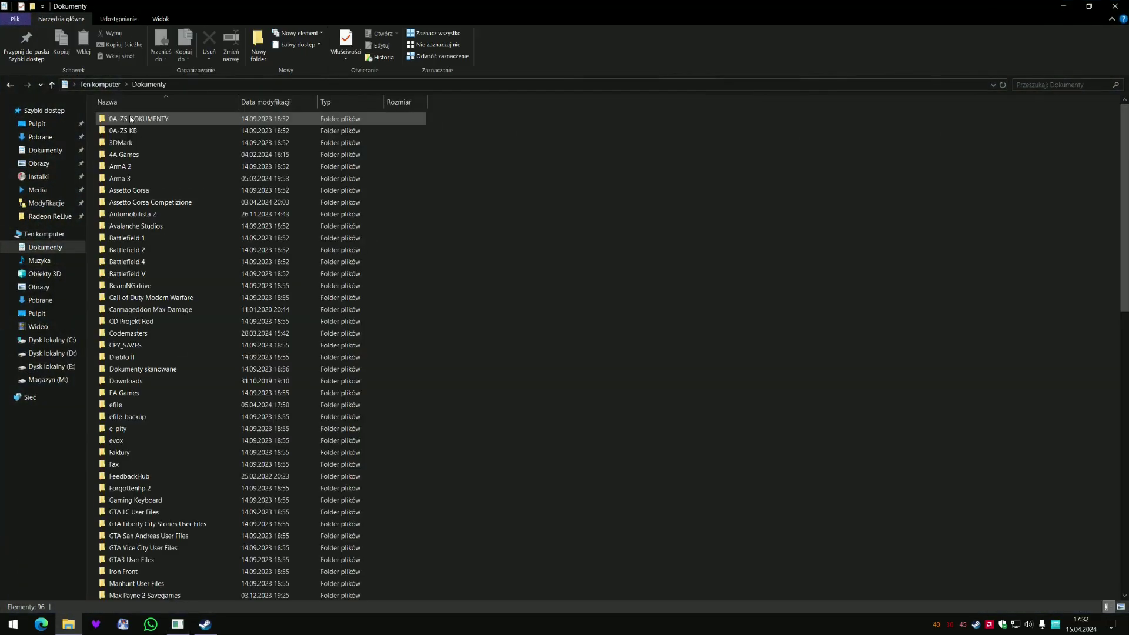
{"action": "scroll", "coordinate": [205, 419], "scroll_direction": "down", "scroll_amount": 3}
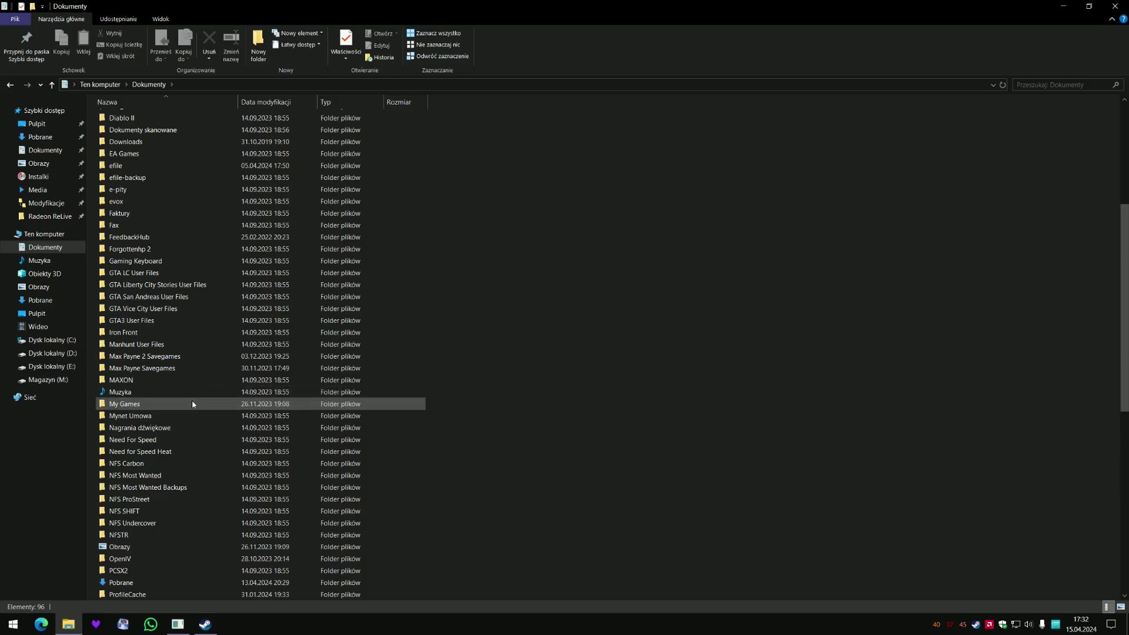
{"action": "double_click", "coordinate": [192, 400]}
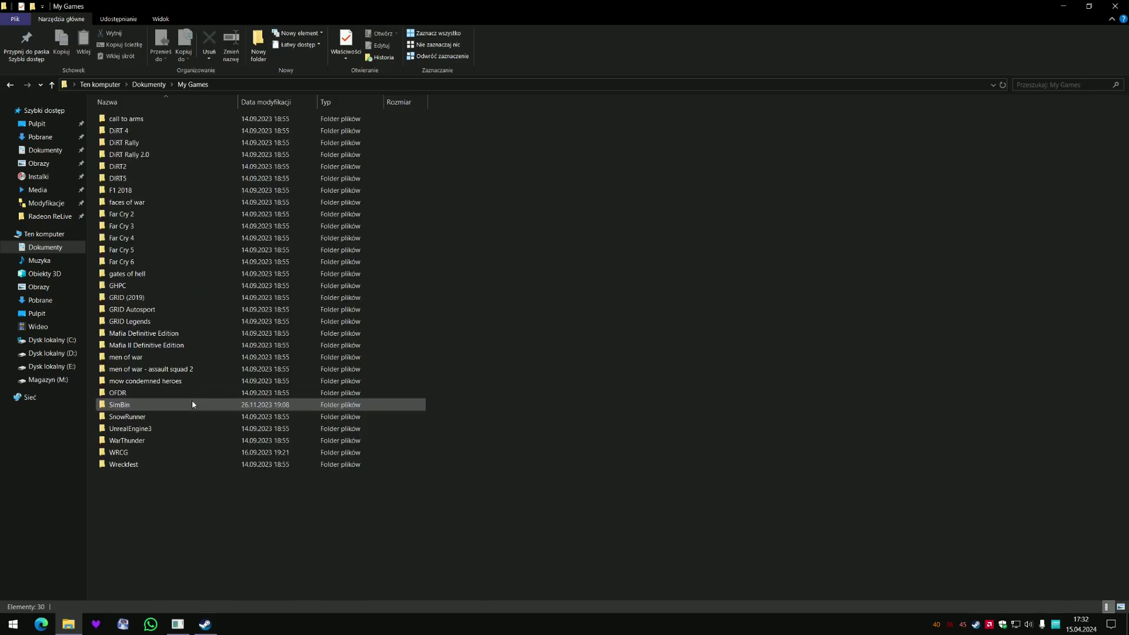
{"action": "double_click", "coordinate": [153, 273]}
{"action": "double_click", "coordinate": [135, 131]}
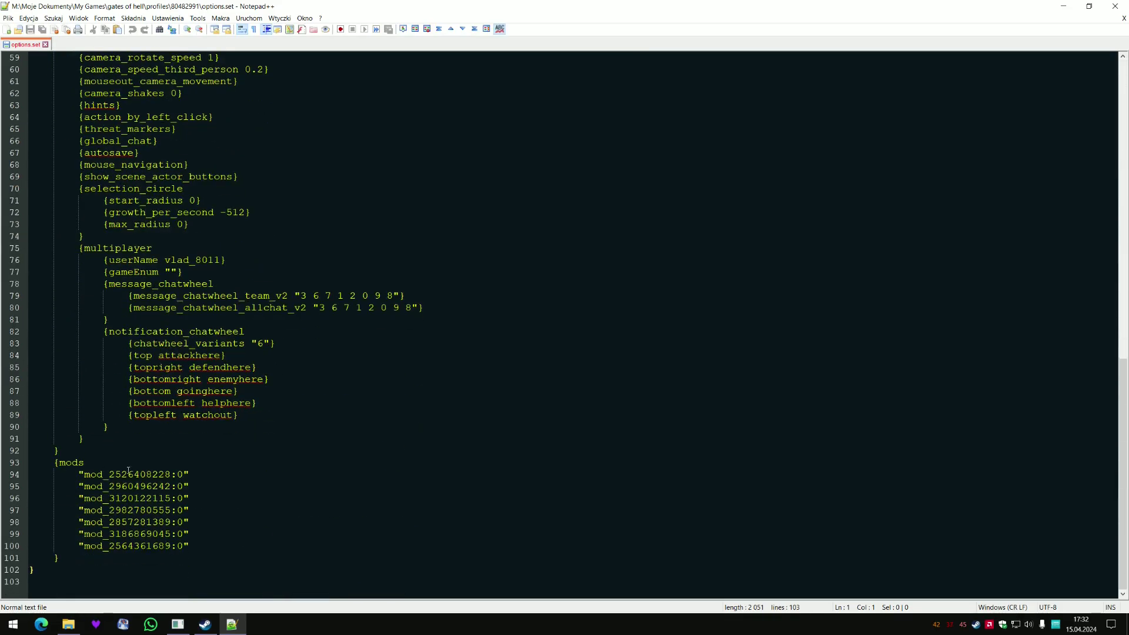
Review the mod entries in lines 94–100 of options.set, then close Notepad++ without changes.
{"action": "left_click_drag", "start_coordinate": [77, 474], "coordinate": [203, 542]}
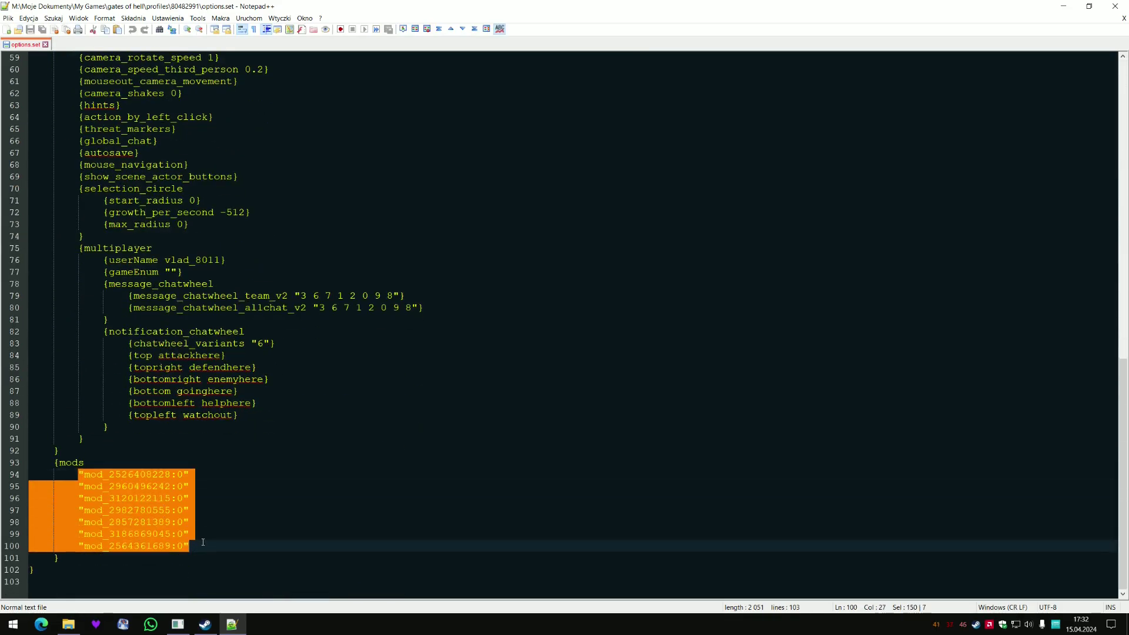
{"action": "left_click", "coordinate": [89, 475]}
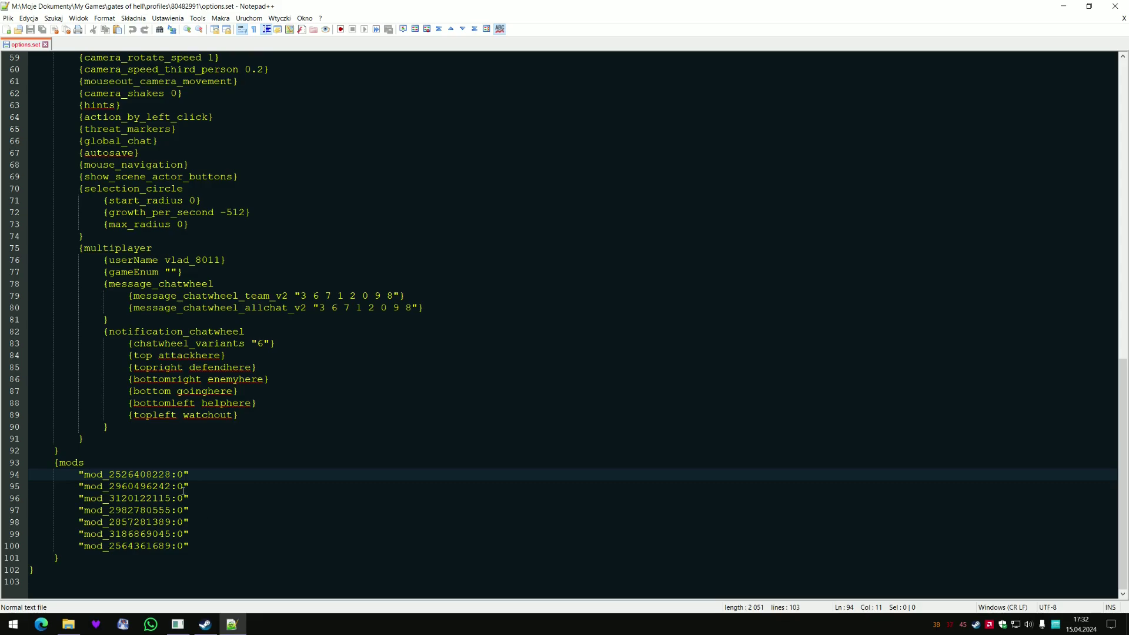
{"action": "left_click_drag", "start_coordinate": [84, 474], "coordinate": [102, 498]}
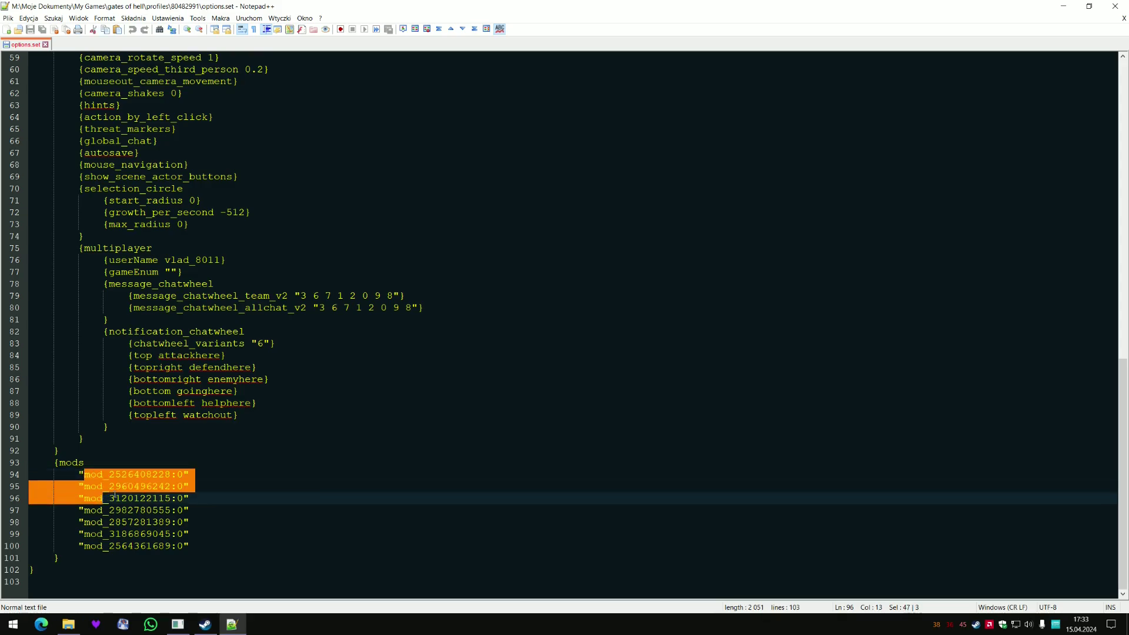
{"action": "left_click", "coordinate": [115, 486]}
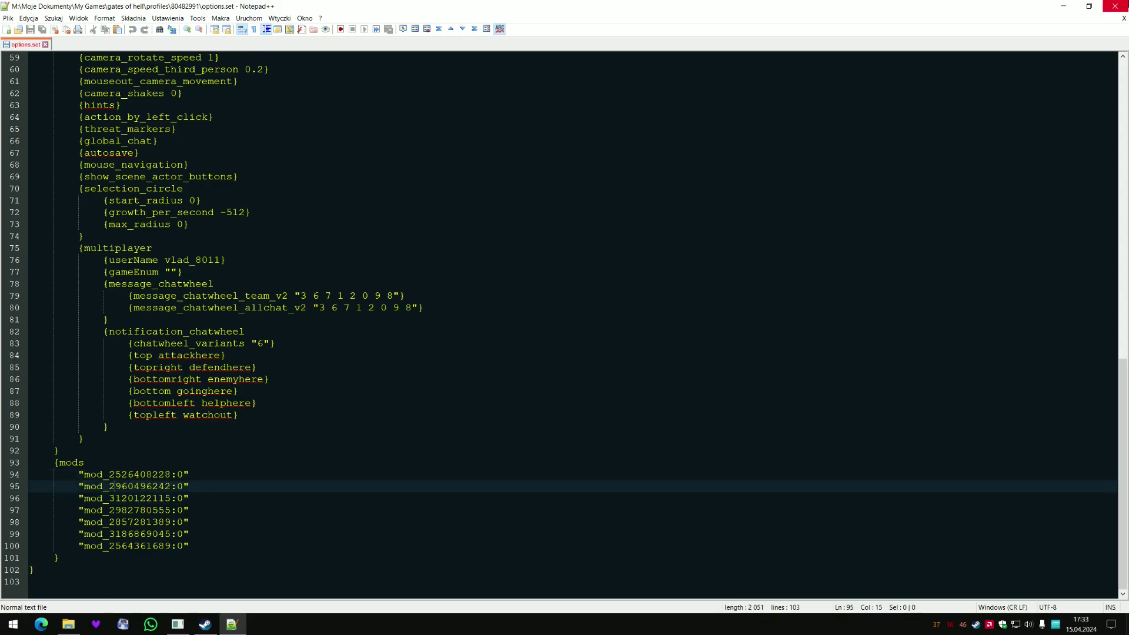
{"action": "left_click", "coordinate": [1115, 5]}
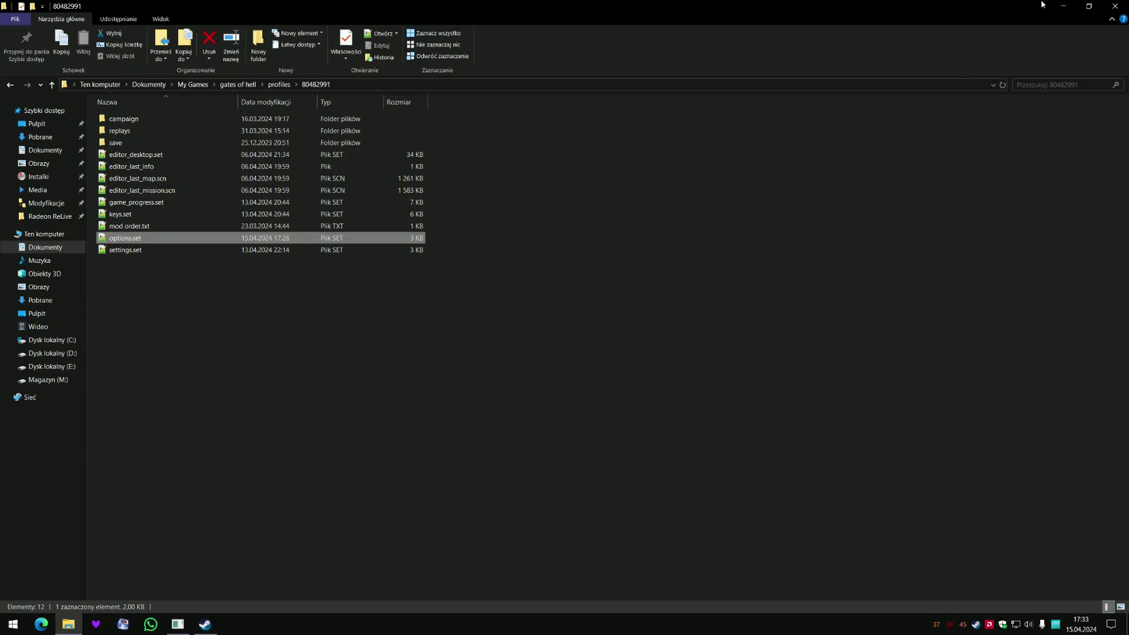
Close the profile folder, restore Mod Manager, and try the WEST + and vanilla presets.
{"action": "left_click", "coordinate": [1119, 9]}
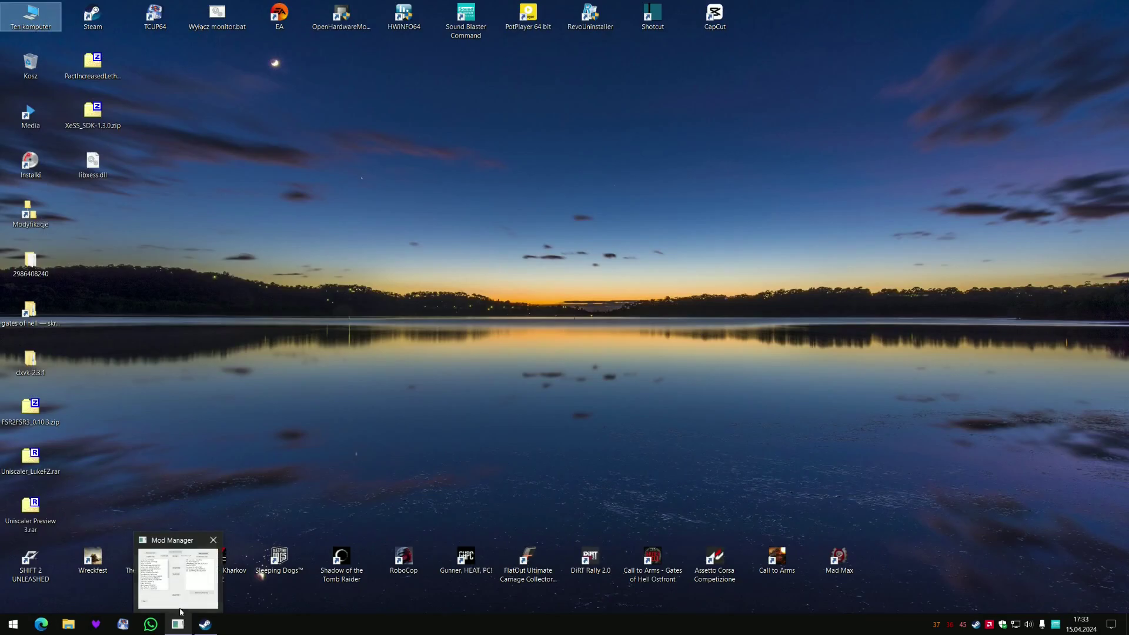
{"action": "left_click", "coordinate": [180, 611]}
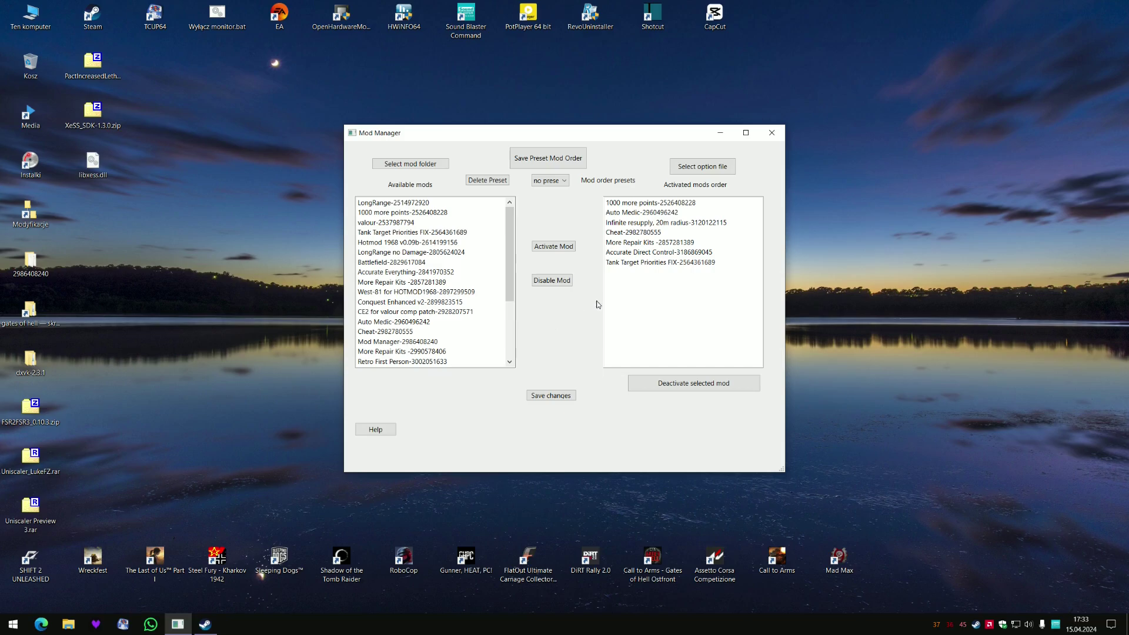
{"action": "left_click", "coordinate": [548, 181]}
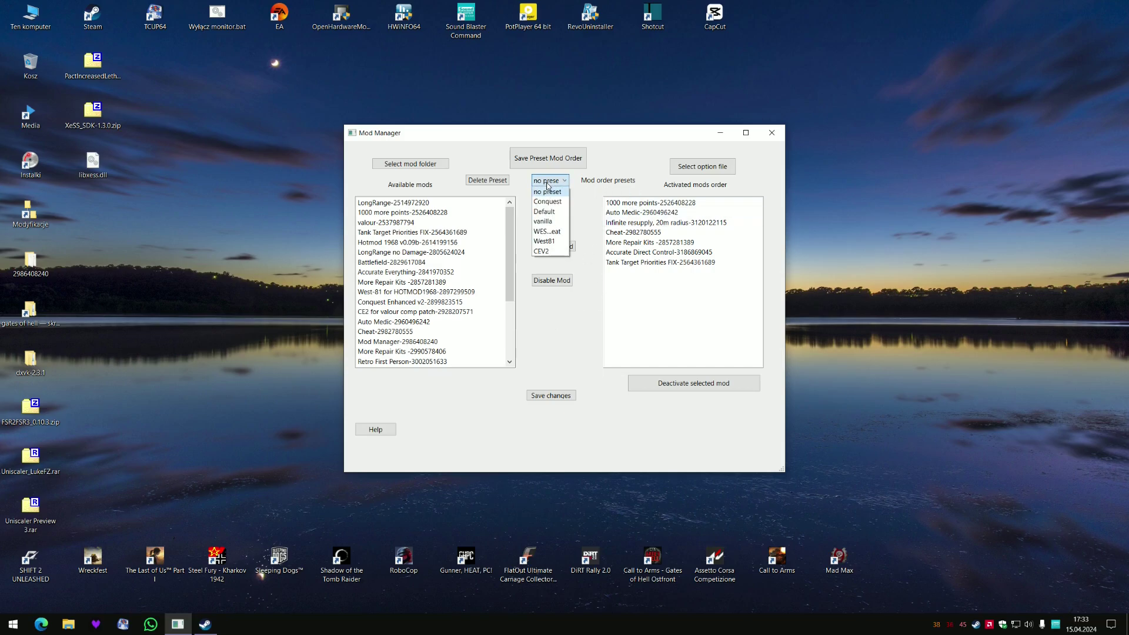
{"action": "left_click", "coordinate": [547, 232]}
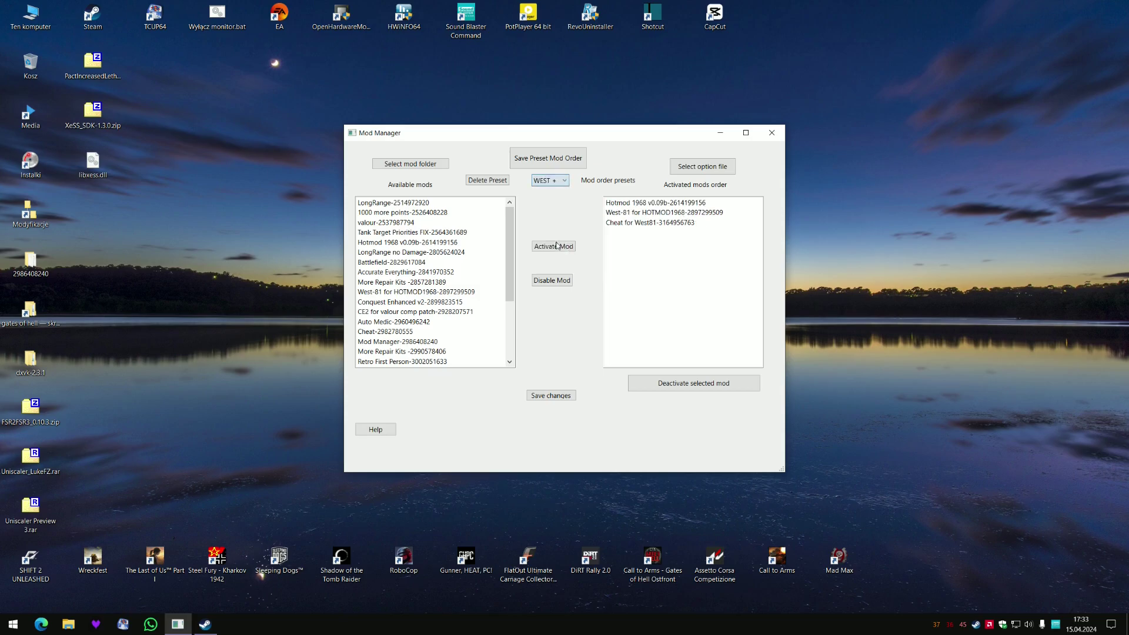
{"action": "left_click", "coordinate": [547, 282]}
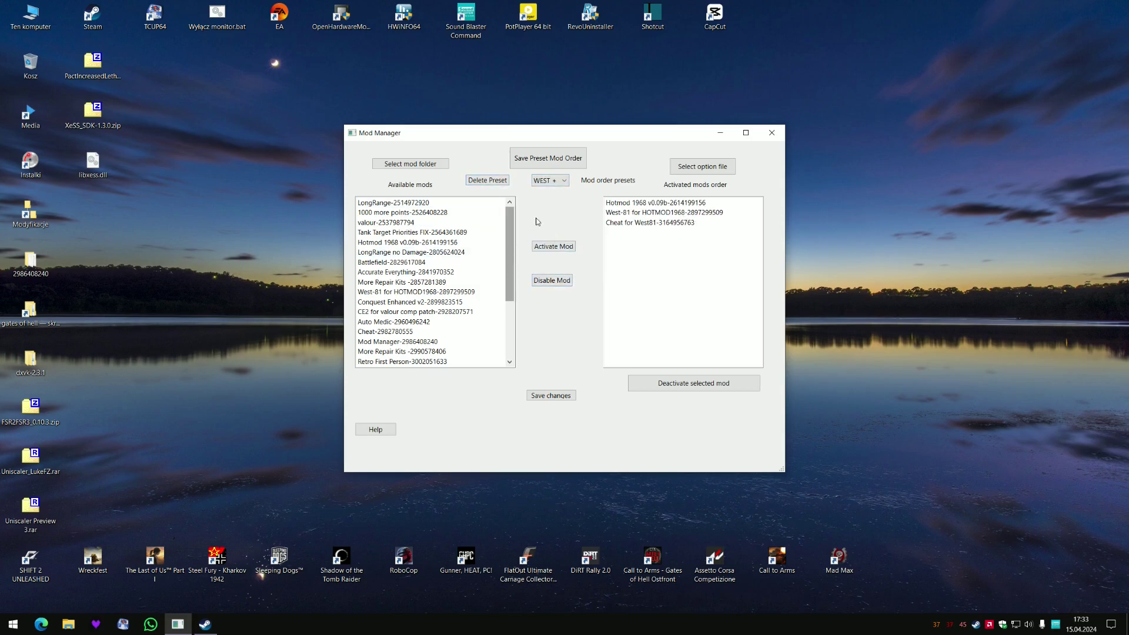
{"action": "left_click", "coordinate": [554, 185]}
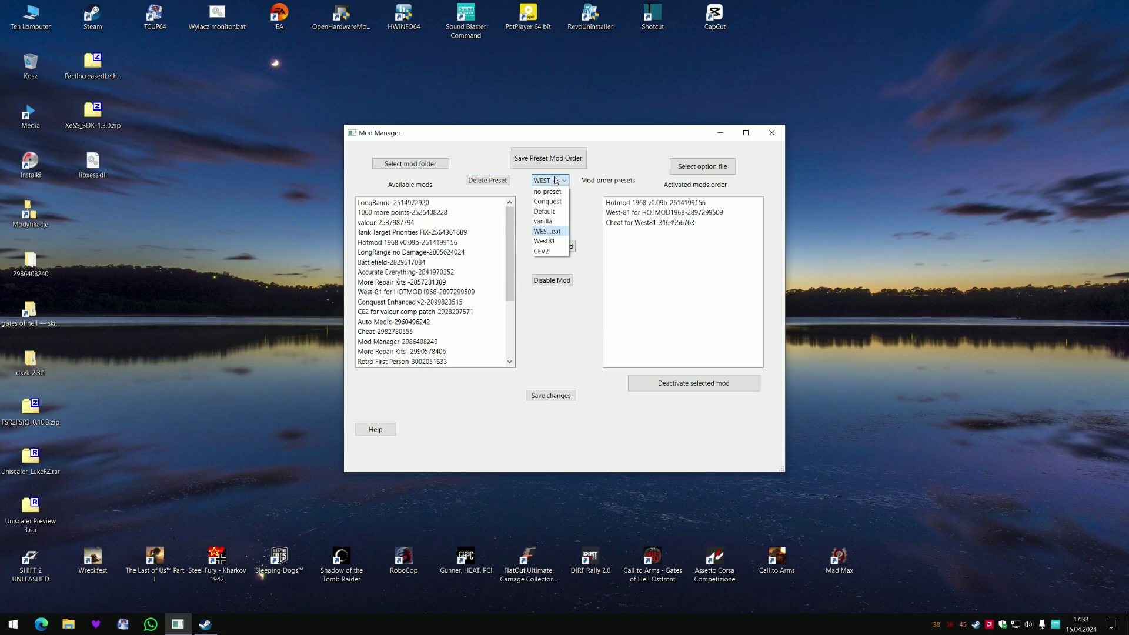
{"action": "left_click", "coordinate": [543, 221]}
{"action": "left_click", "coordinate": [553, 181]}
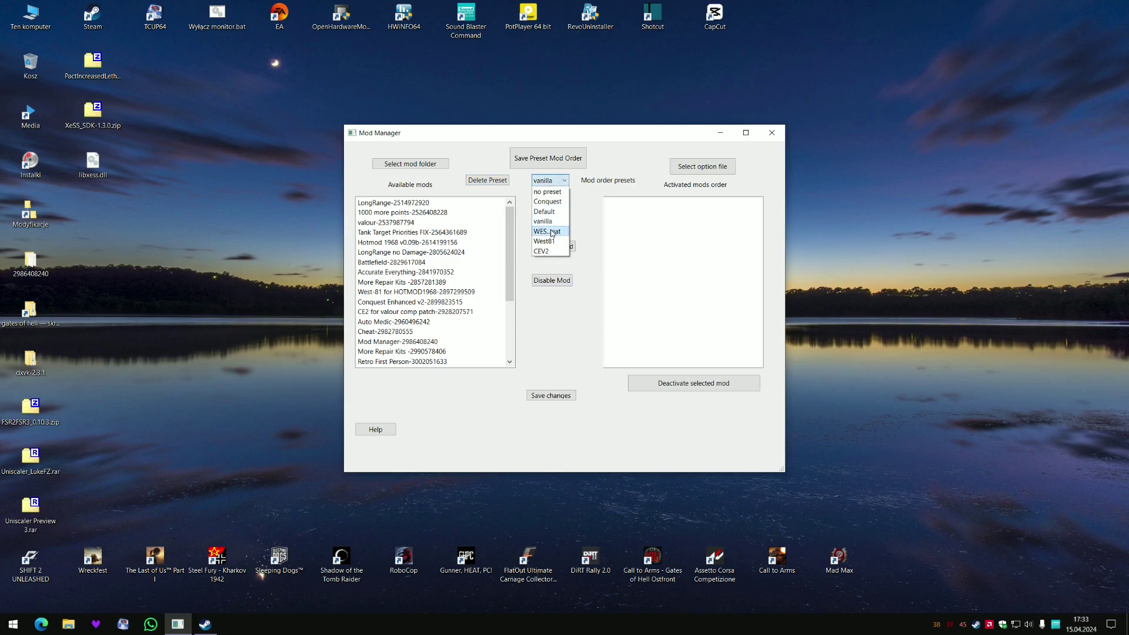
{"action": "left_click", "coordinate": [553, 233]}
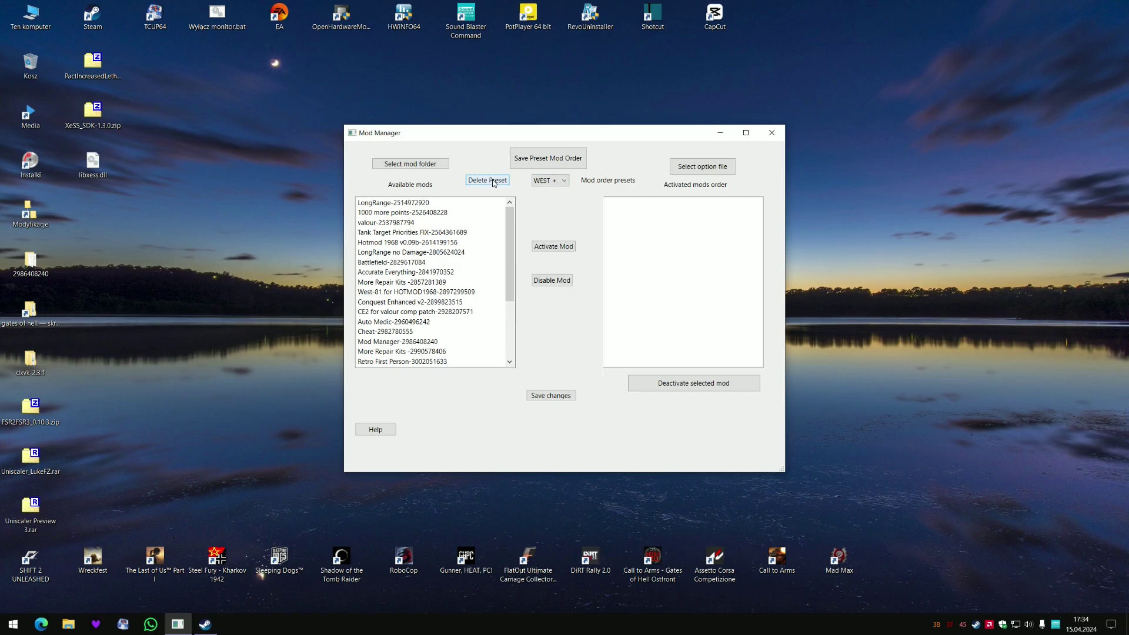
Apply the Default preset with its seven mods, then close Mod Manager.
{"action": "left_click", "coordinate": [551, 182]}
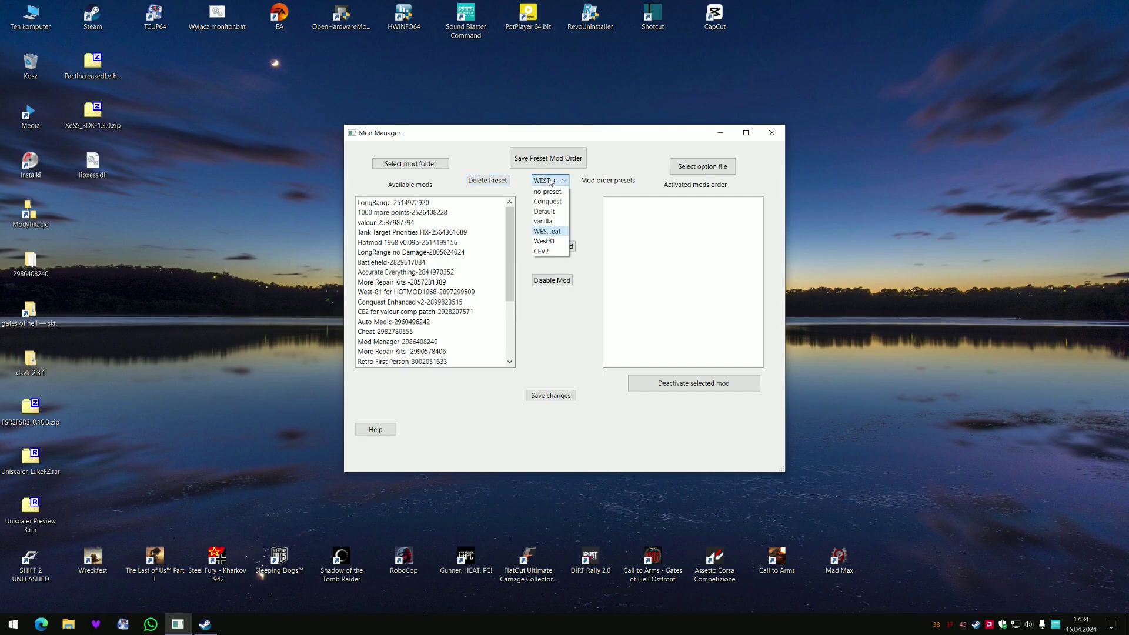
{"action": "left_click", "coordinate": [551, 181]}
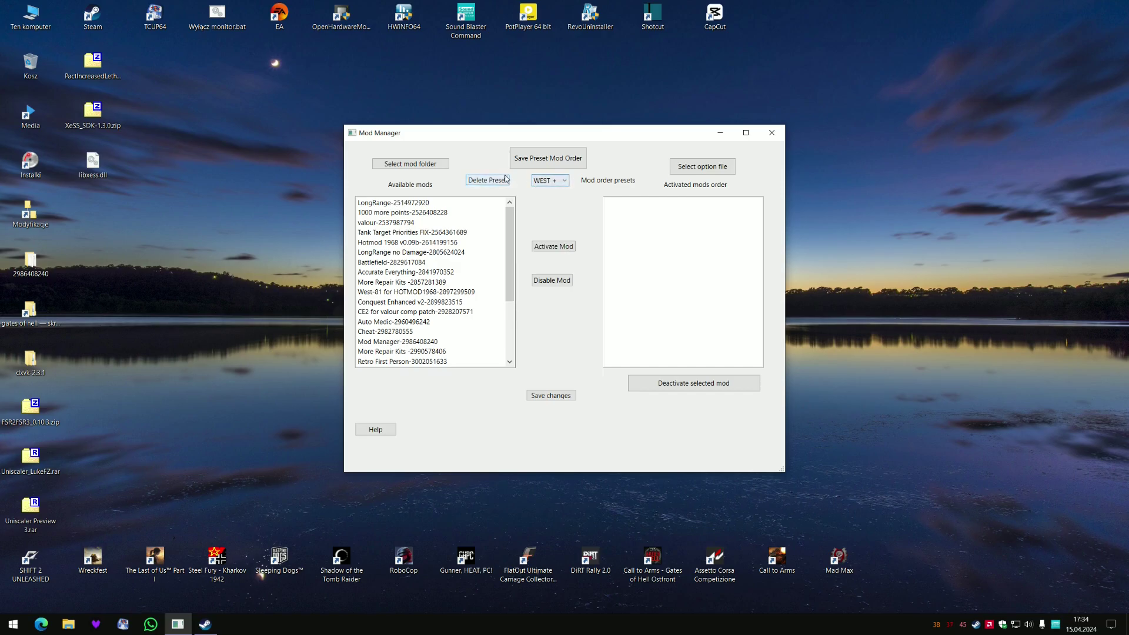
{"action": "left_click", "coordinate": [556, 184]}
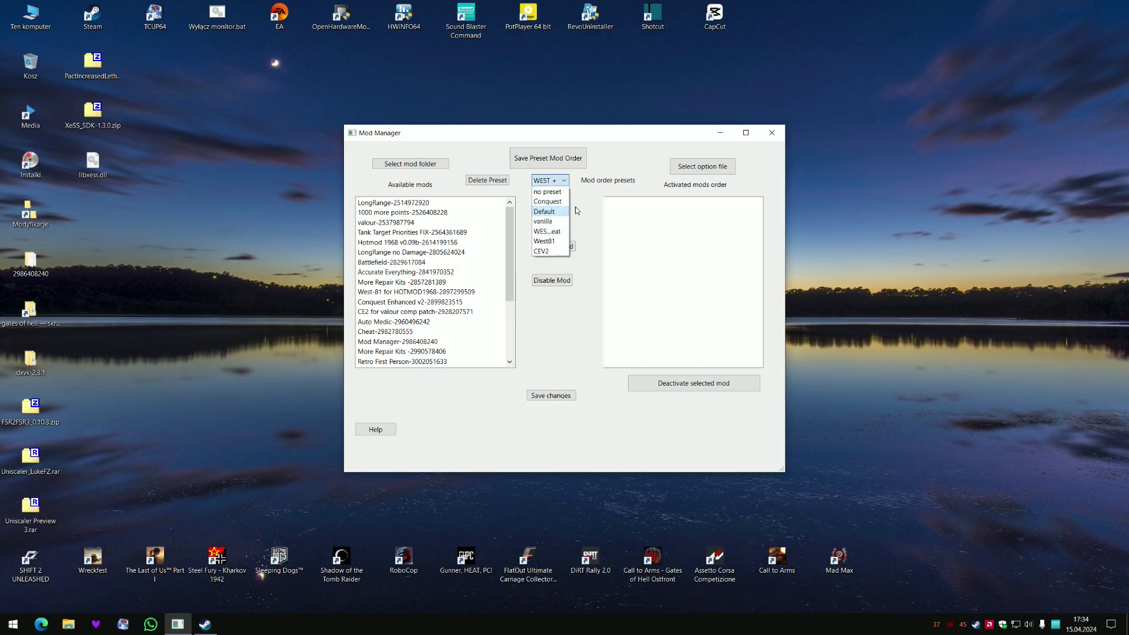
{"action": "left_click", "coordinate": [587, 427]}
{"action": "left_click", "coordinate": [560, 395]}
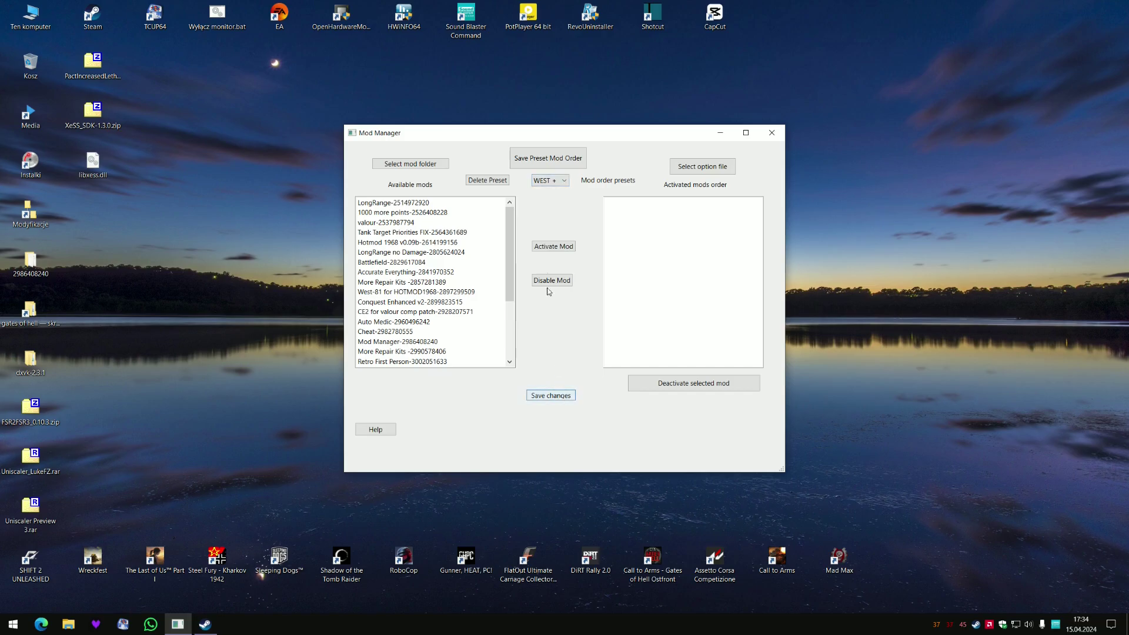
{"action": "left_click", "coordinate": [548, 181]}
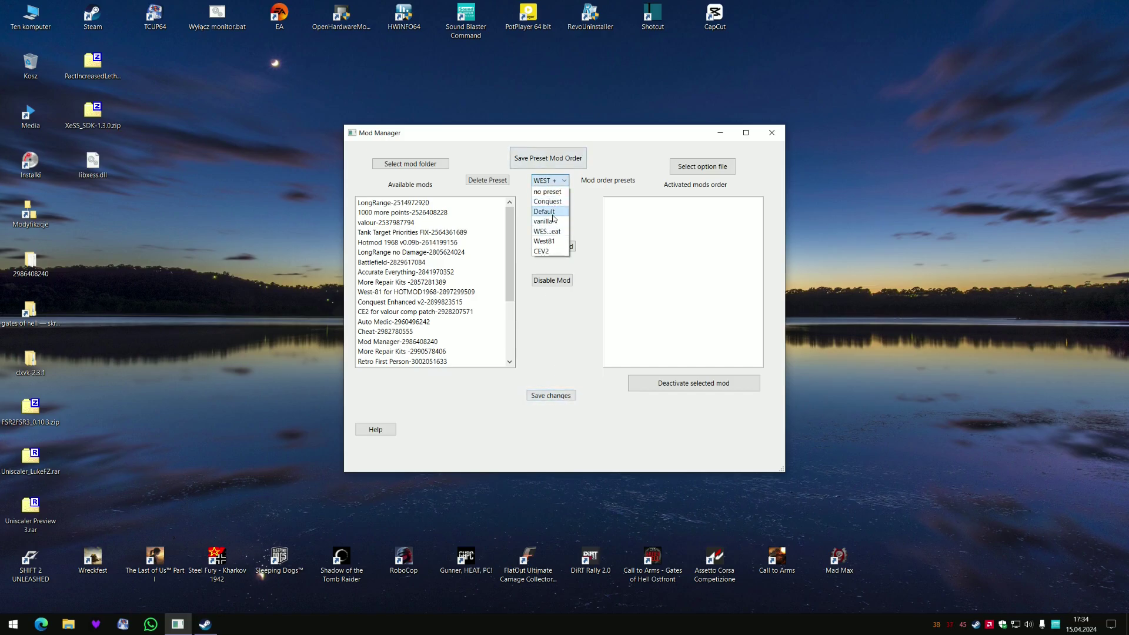
{"action": "left_click", "coordinate": [553, 213]}
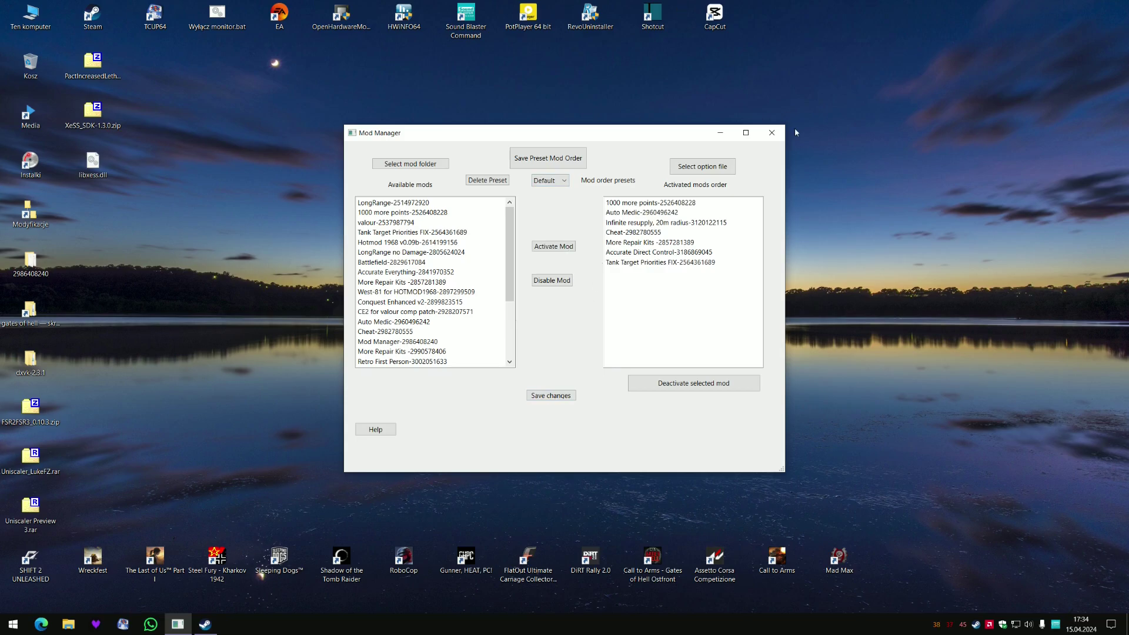
{"action": "left_click", "coordinate": [773, 132]}
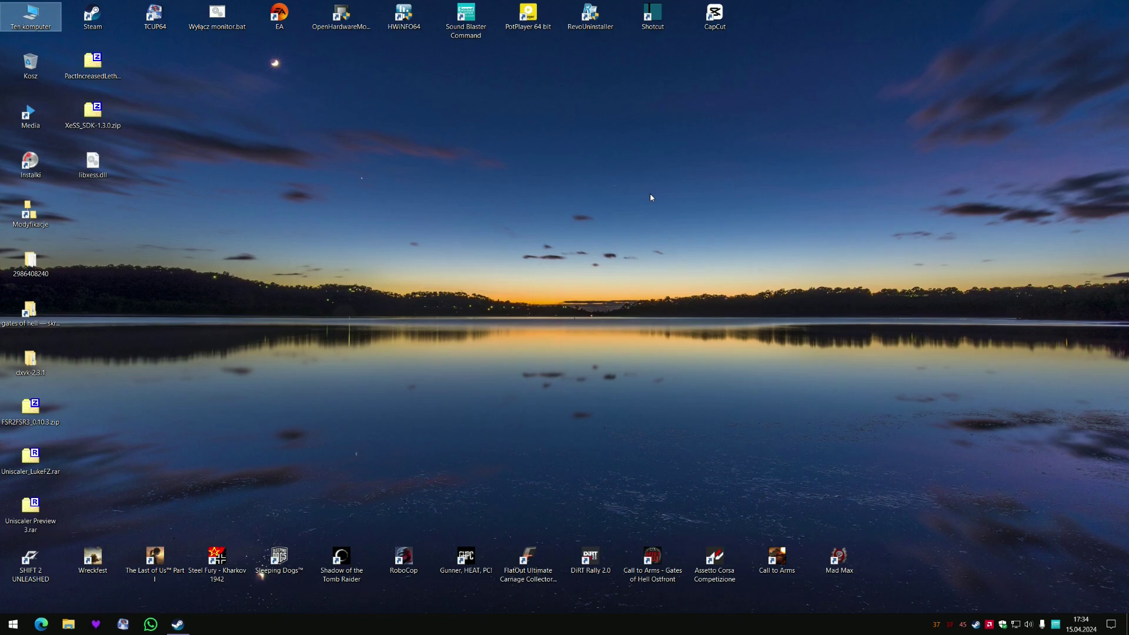
{"action": "double_click", "coordinate": [35, 26]}
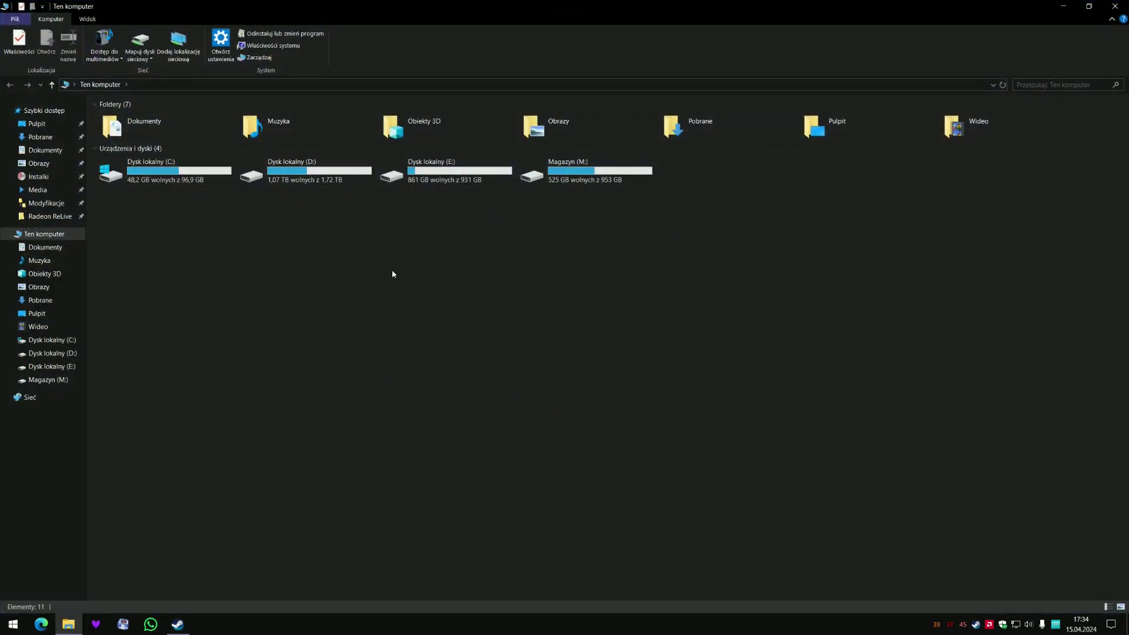
{"action": "double_click", "coordinate": [168, 118]}
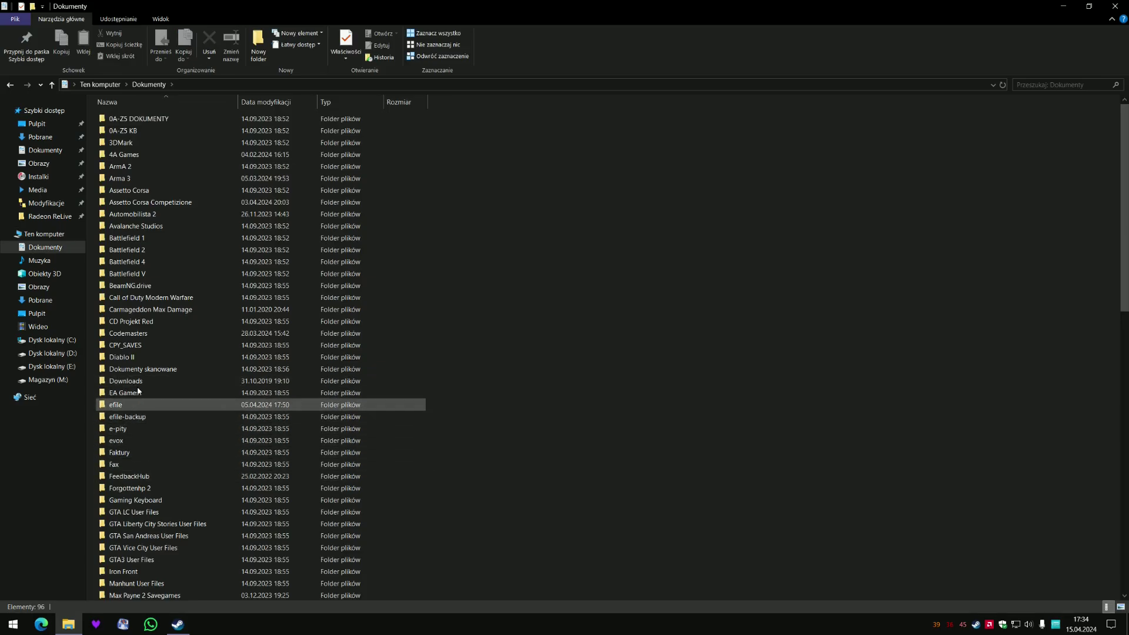
{"action": "scroll", "coordinate": [141, 411], "scroll_direction": "down", "scroll_amount": 1}
{"action": "scroll", "coordinate": [150, 489], "scroll_direction": "down", "scroll_amount": 2}
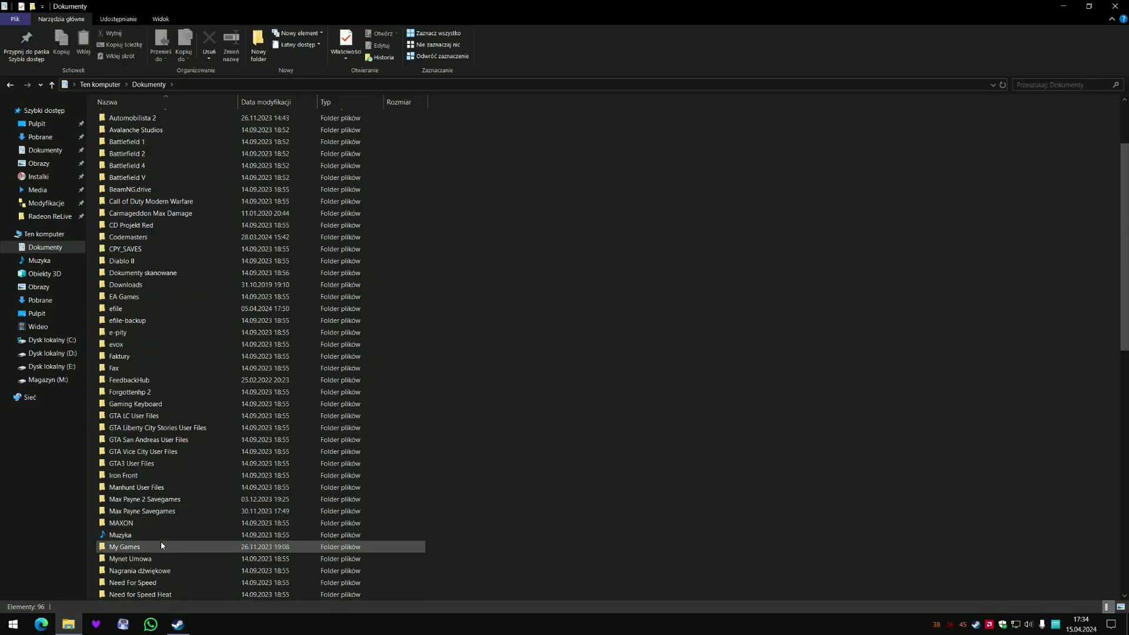
{"action": "double_click", "coordinate": [161, 541]}
{"action": "double_click", "coordinate": [144, 273]}
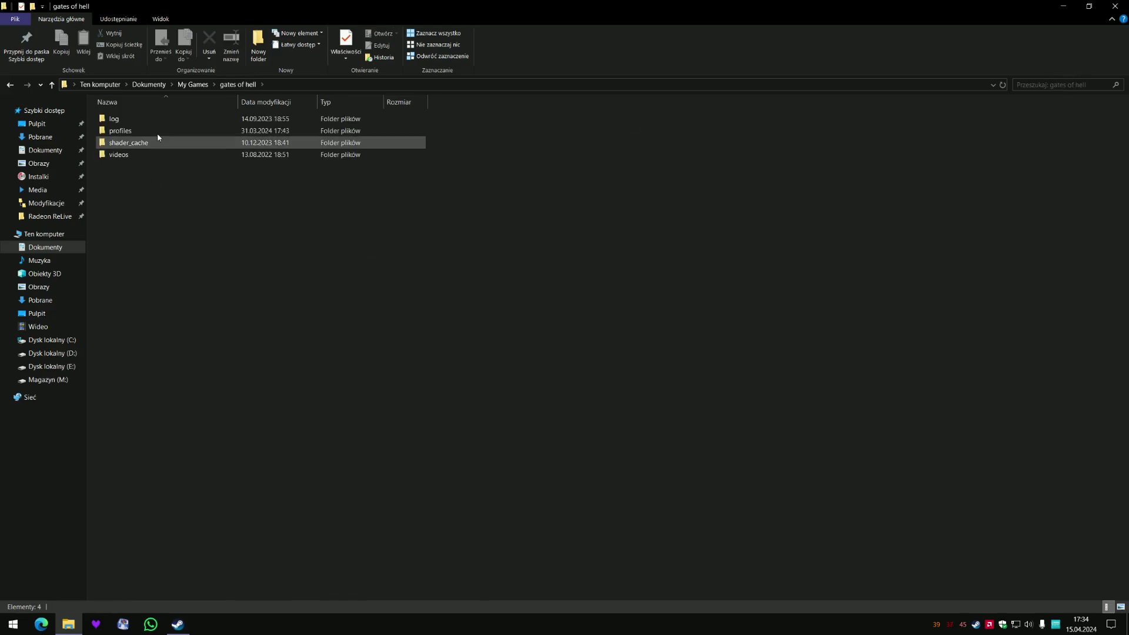
{"action": "double_click", "coordinate": [157, 132]}
{"action": "double_click", "coordinate": [155, 120]}
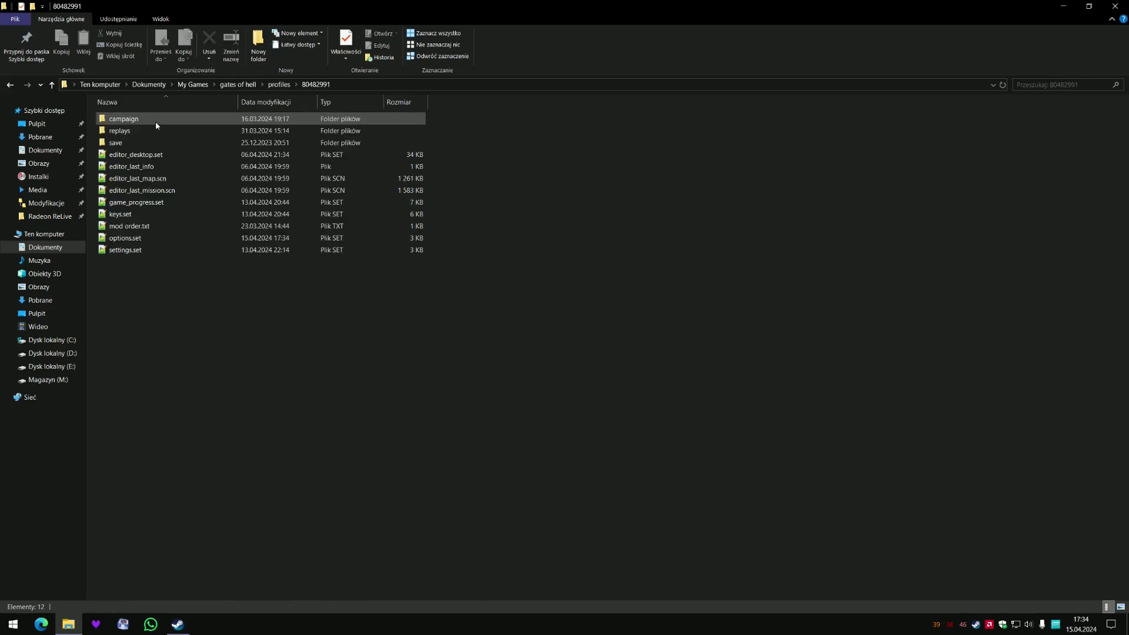
Tick Read-only (Tylko do odczytu) in options.set's Properties and close the dialog.
{"action": "left_click", "coordinate": [146, 242]}
{"action": "right_click", "coordinate": [147, 242]}
{"action": "left_click", "coordinate": [191, 406]}
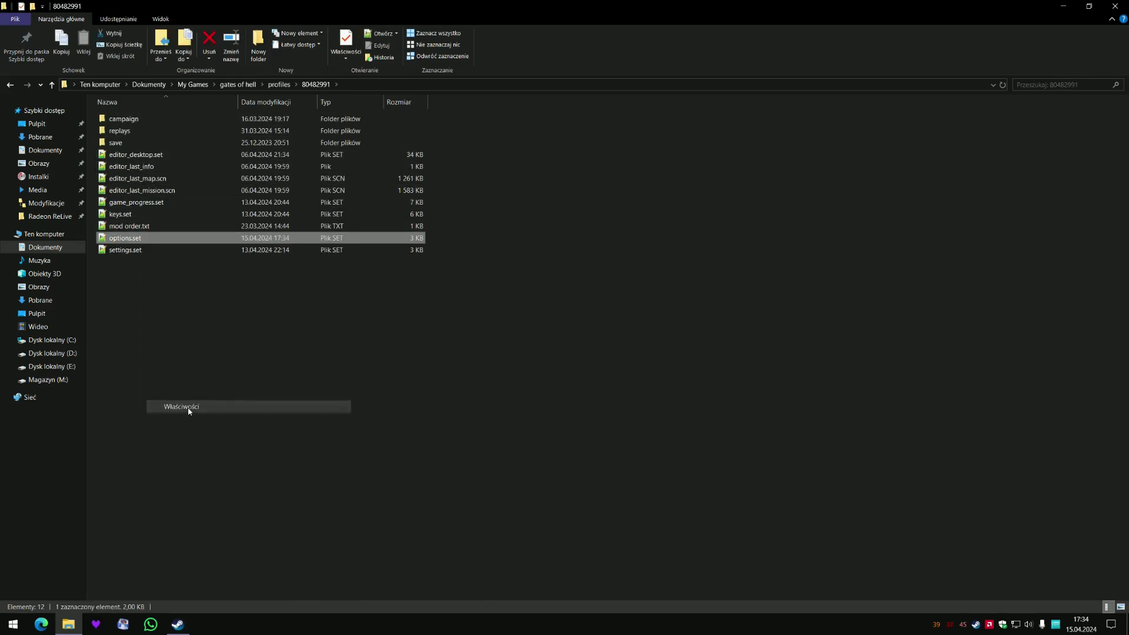
{"action": "left_click", "coordinate": [223, 440]}
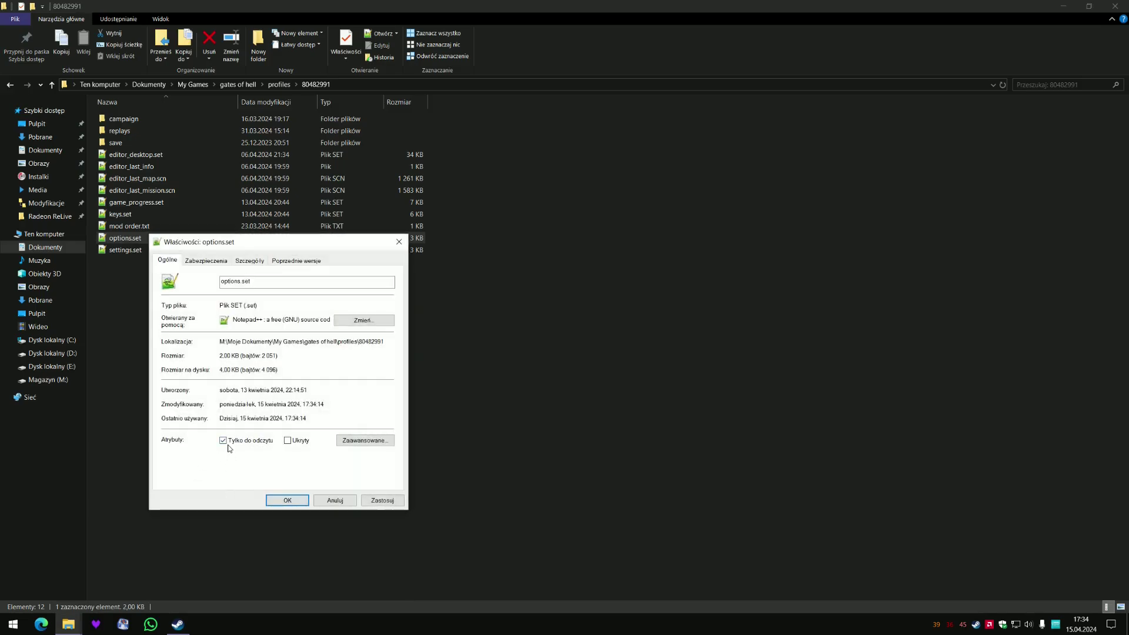
{"action": "left_click", "coordinate": [334, 501]}
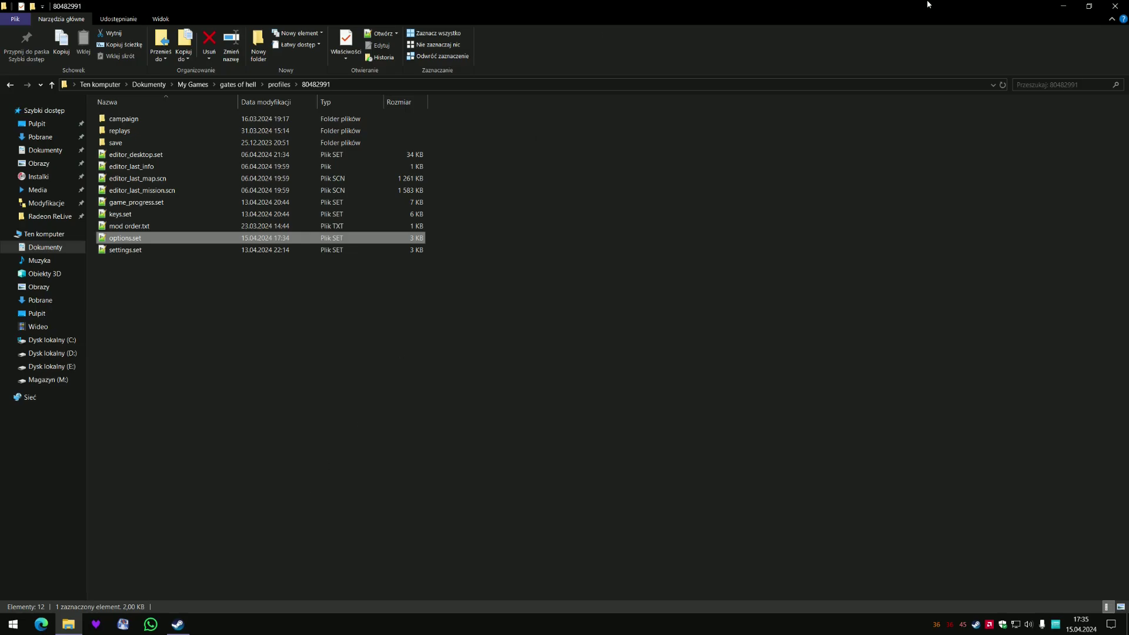
Close Explorer and open Call to Arms' properties from the Steam library.
{"action": "left_click", "coordinate": [1115, 6]}
{"action": "left_click", "coordinate": [177, 629]}
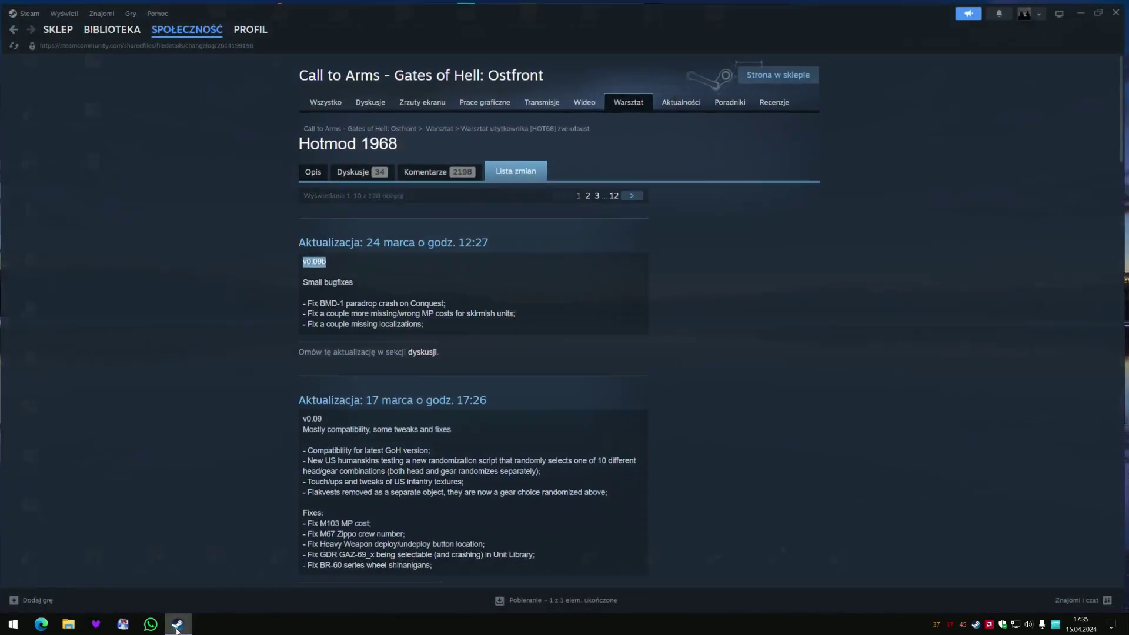
{"action": "left_click", "coordinate": [97, 29]}
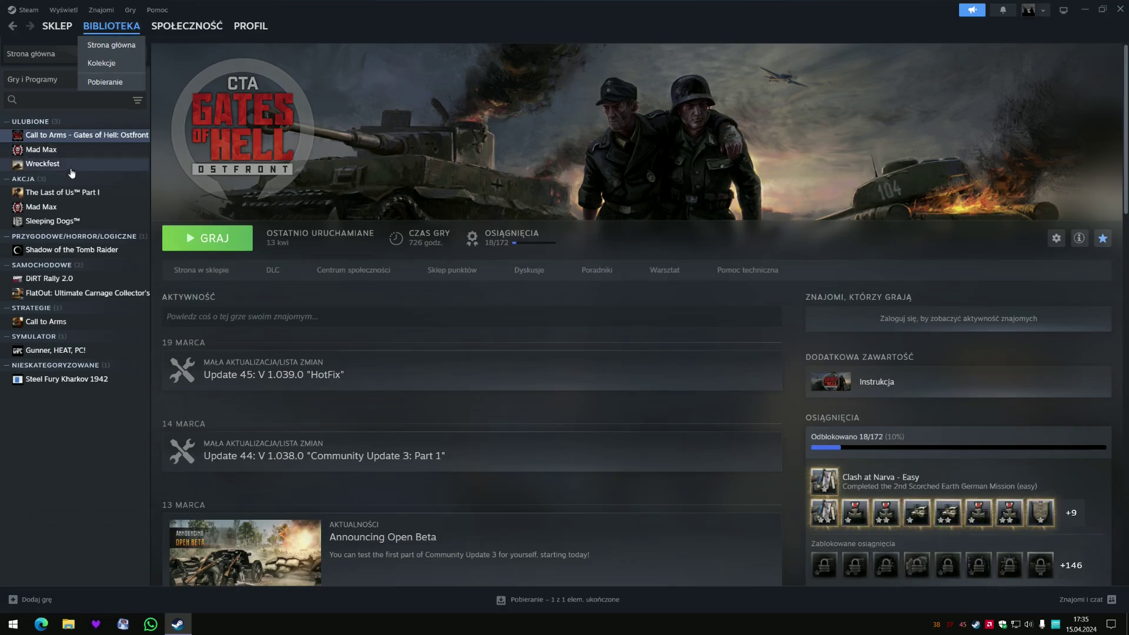
{"action": "right_click", "coordinate": [57, 143]}
{"action": "left_click", "coordinate": [83, 216]}
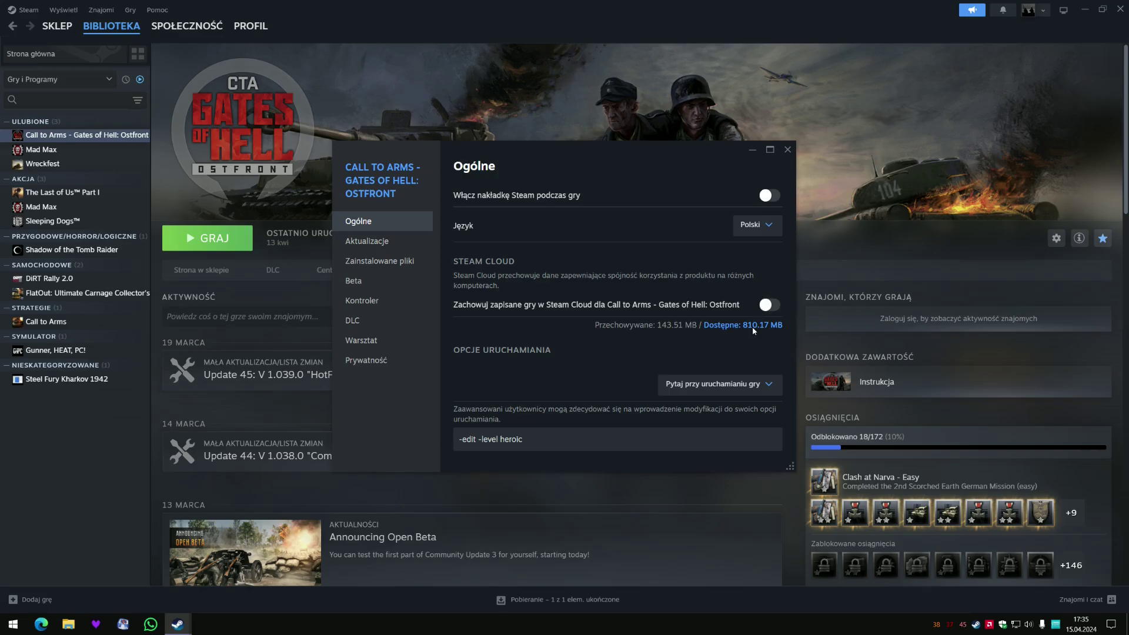
{"action": "left_click", "coordinate": [788, 150]}
{"action": "left_click", "coordinate": [1121, 9]}
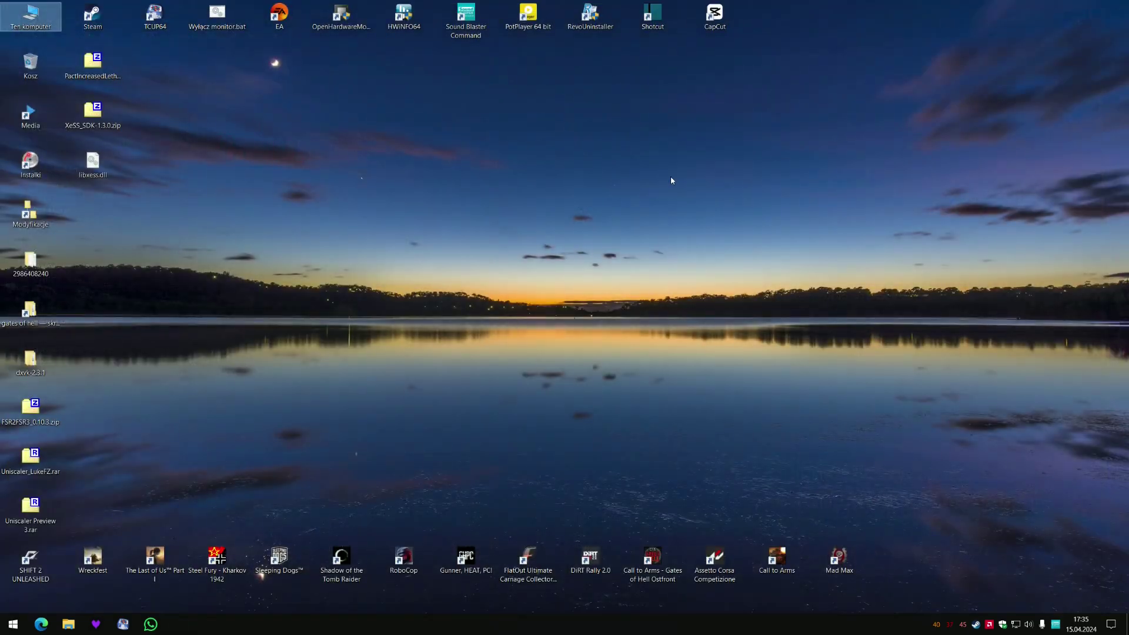